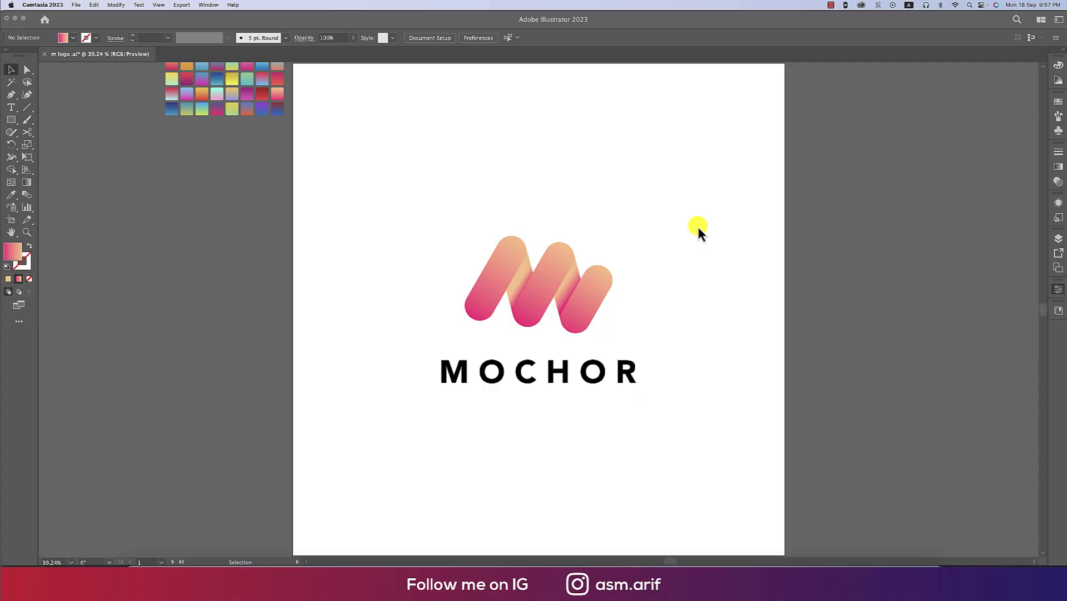
click(497, 222)
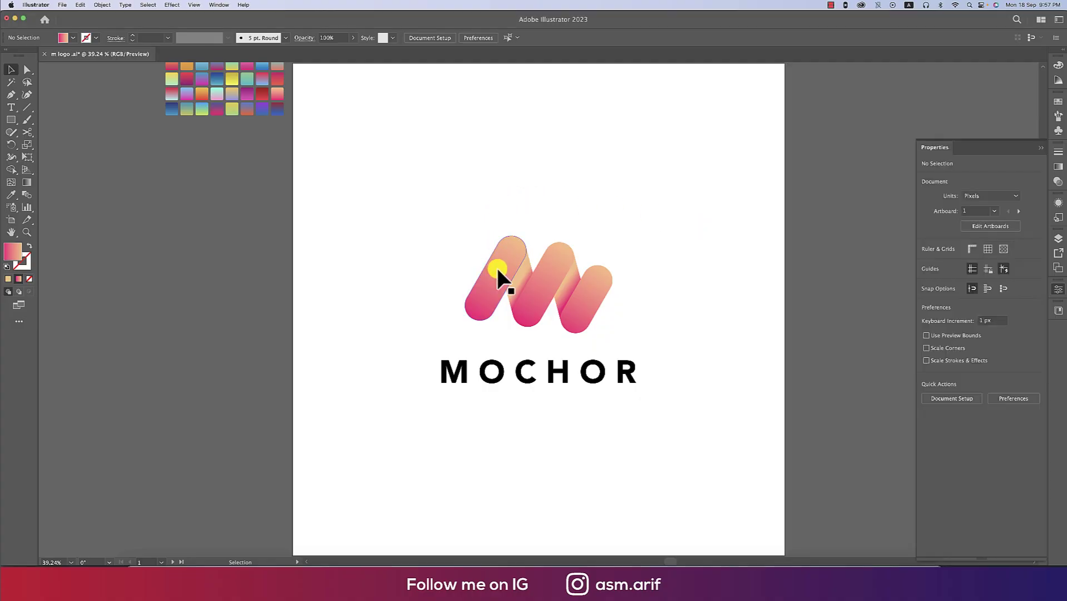
click(547, 279)
click(672, 243)
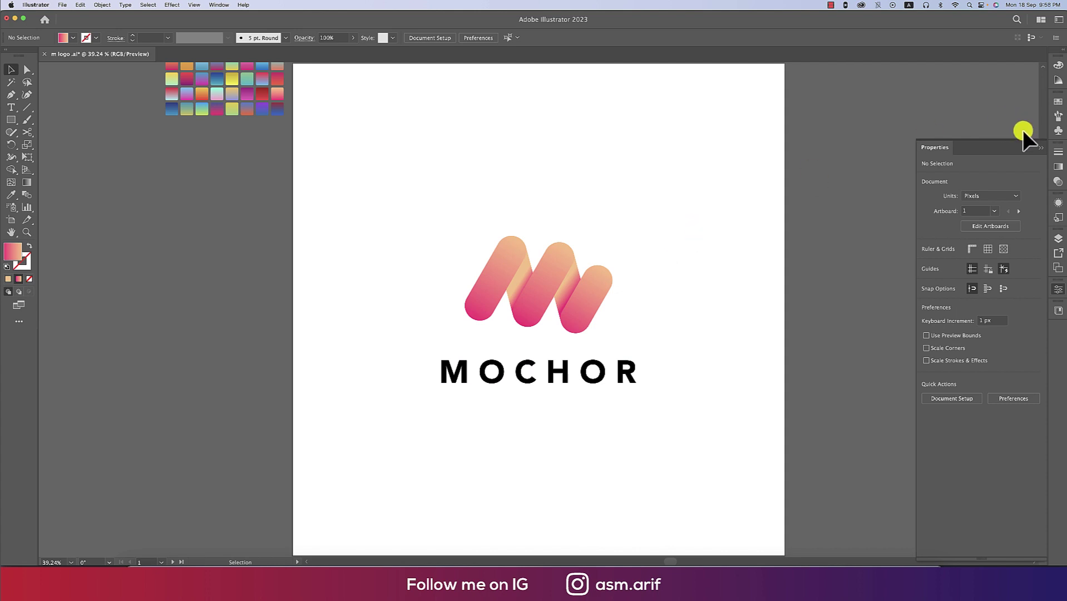
click(1045, 153)
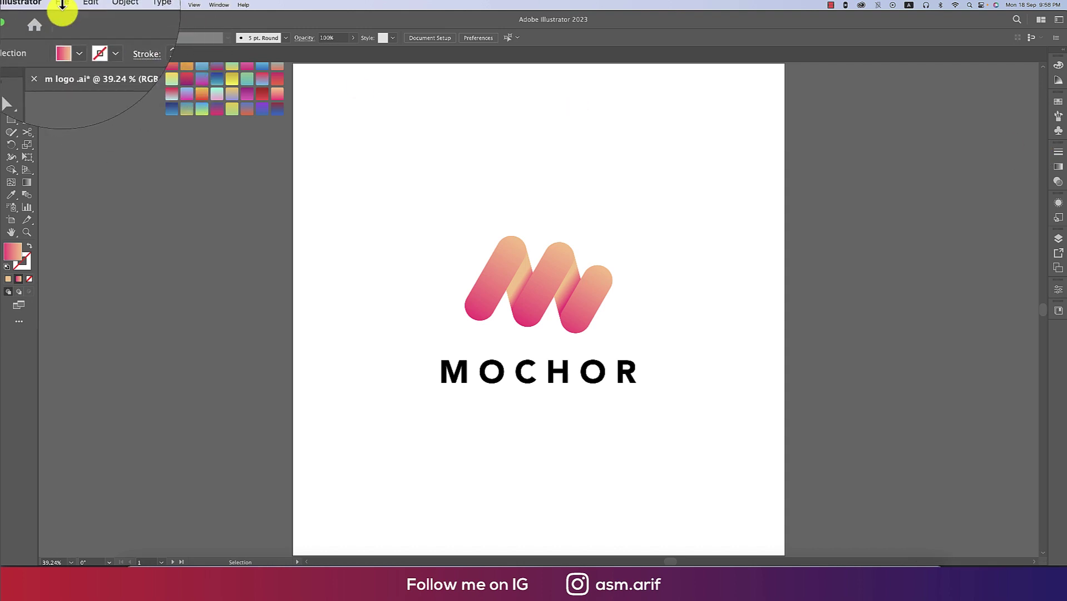
- Create a new 2000 x 2000 px document named "m logo"
click(62, 5)
click(65, 17)
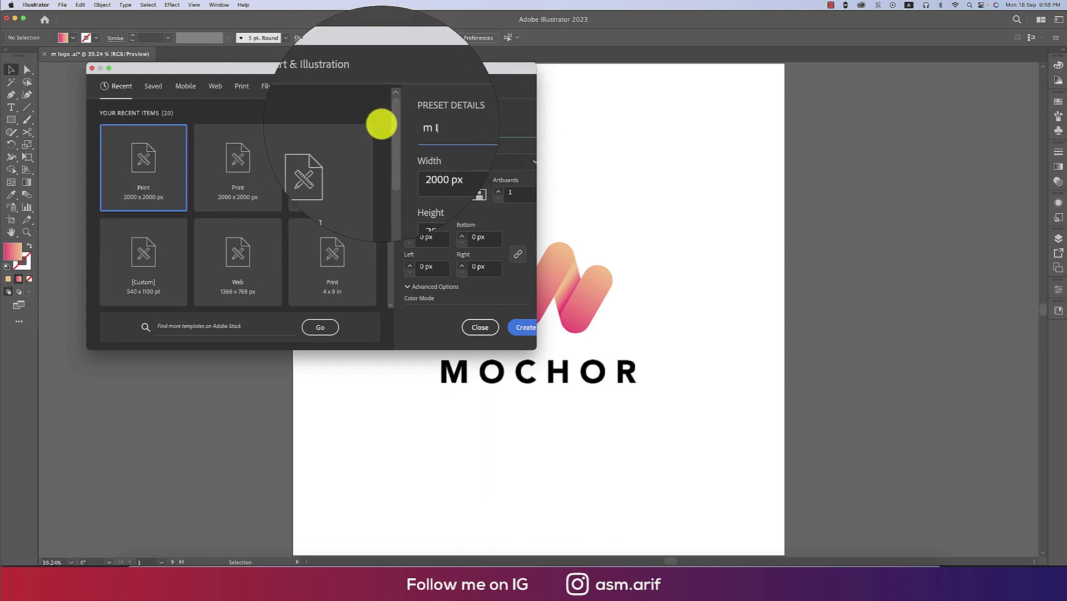
text(m logo)
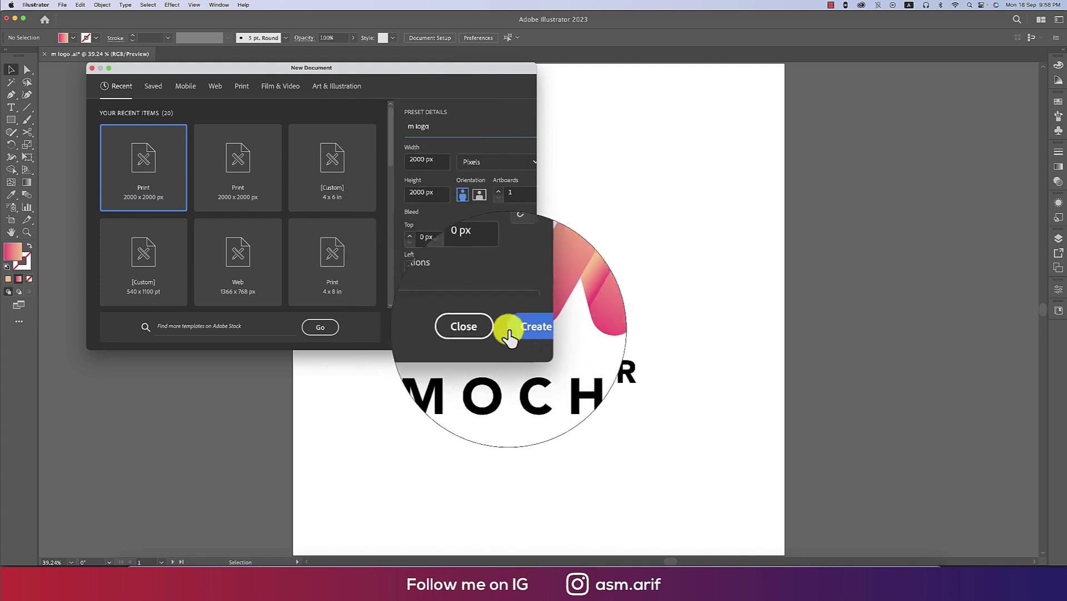
click(521, 329)
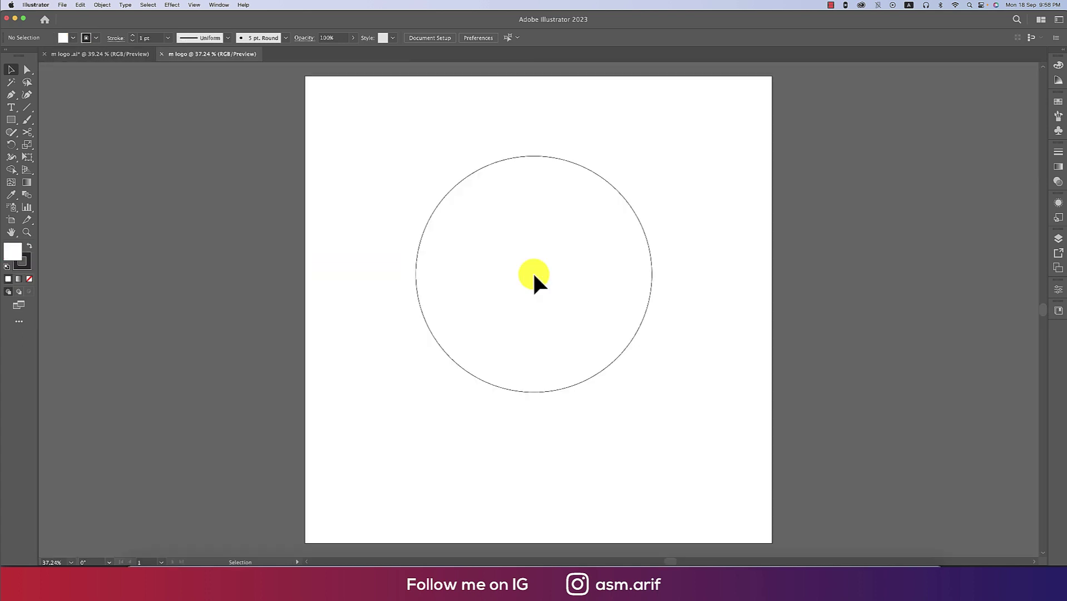
- Create a rectangle 68 px wide and 212 px high in the upper-left area of the artboard
click(10, 119)
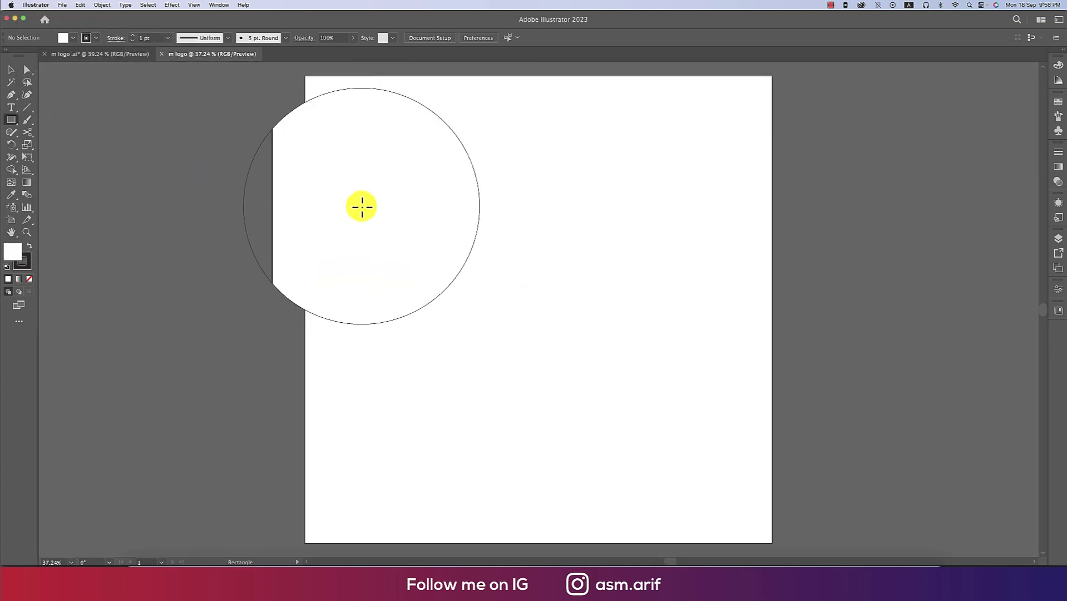
click(361, 207)
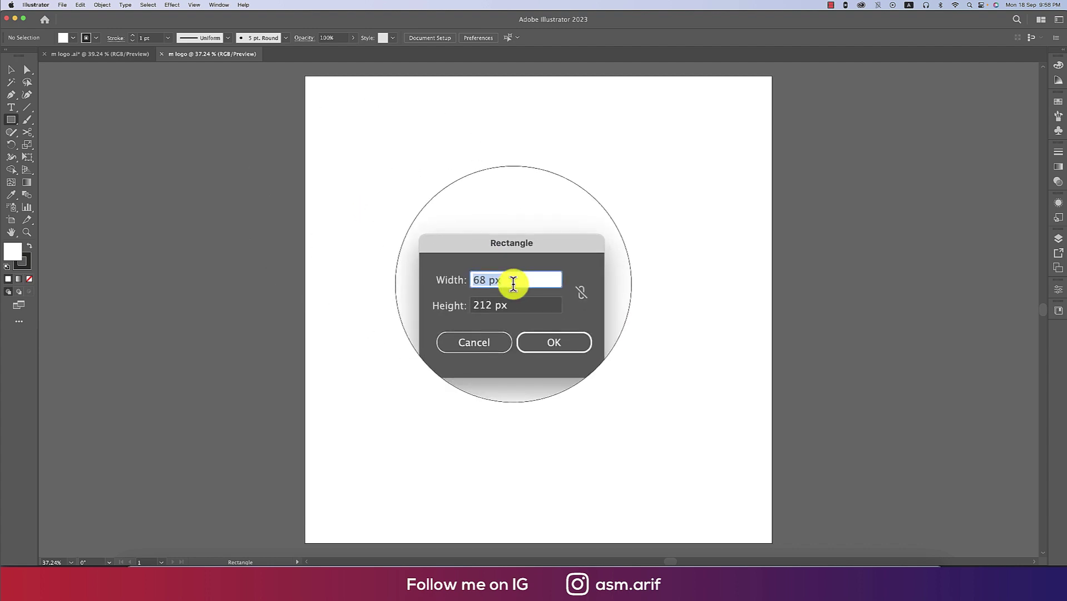
click(488, 295)
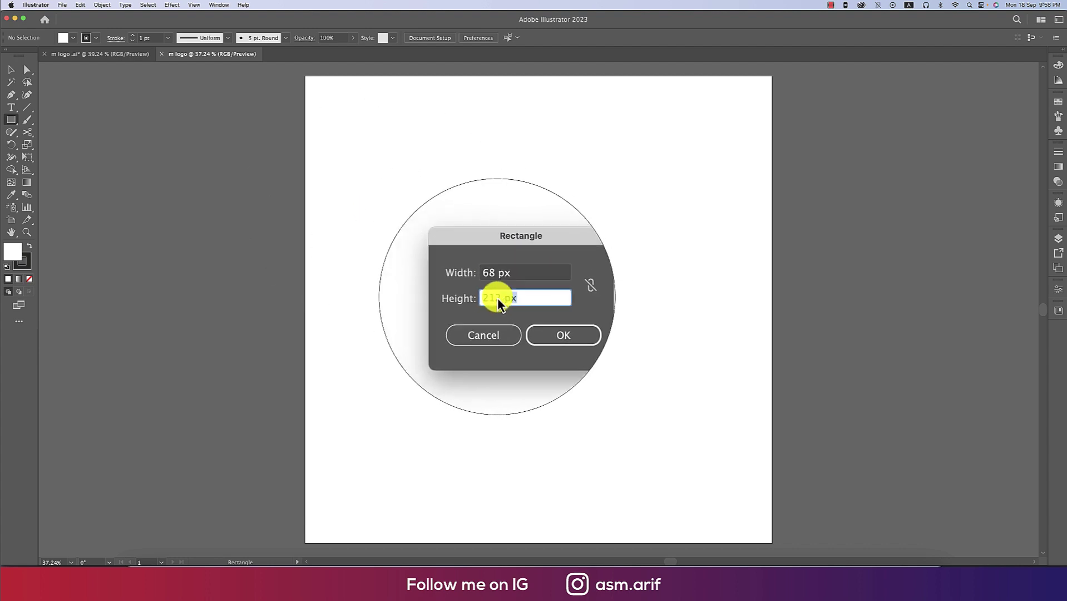
click(511, 279)
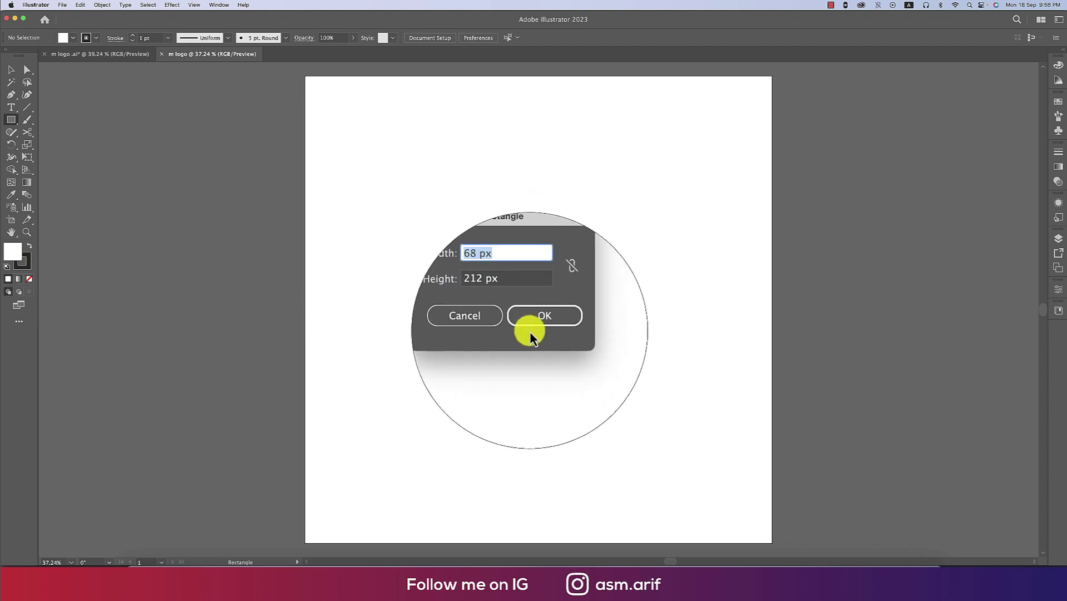
click(555, 324)
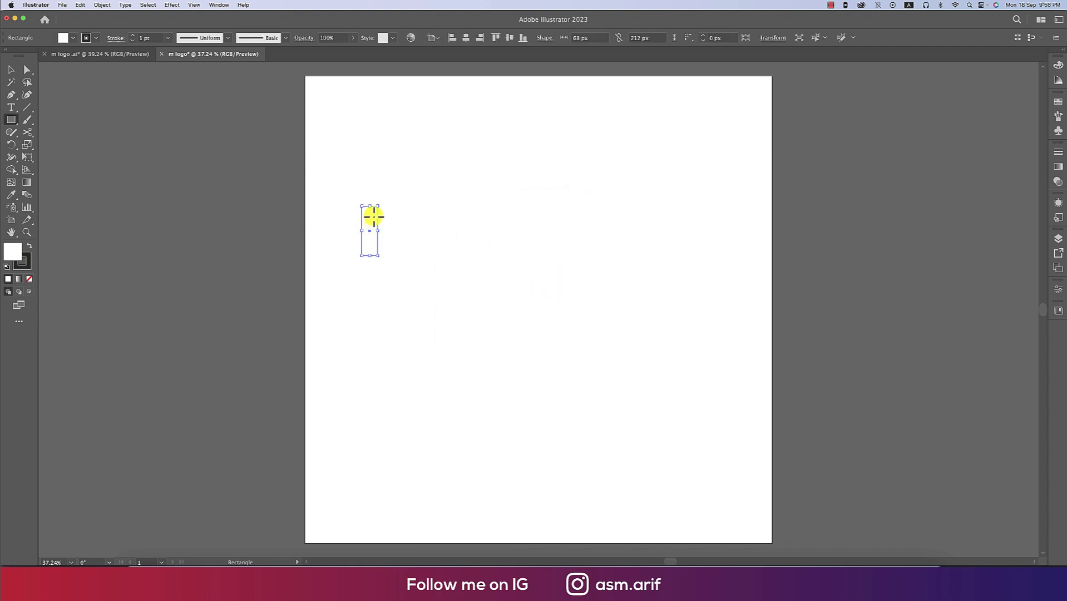
- Toggle the corner widgets off and on again, and fully round the rectangle's corners to a 34 px radius
key(a)
scroll(371, 211, up, 5)
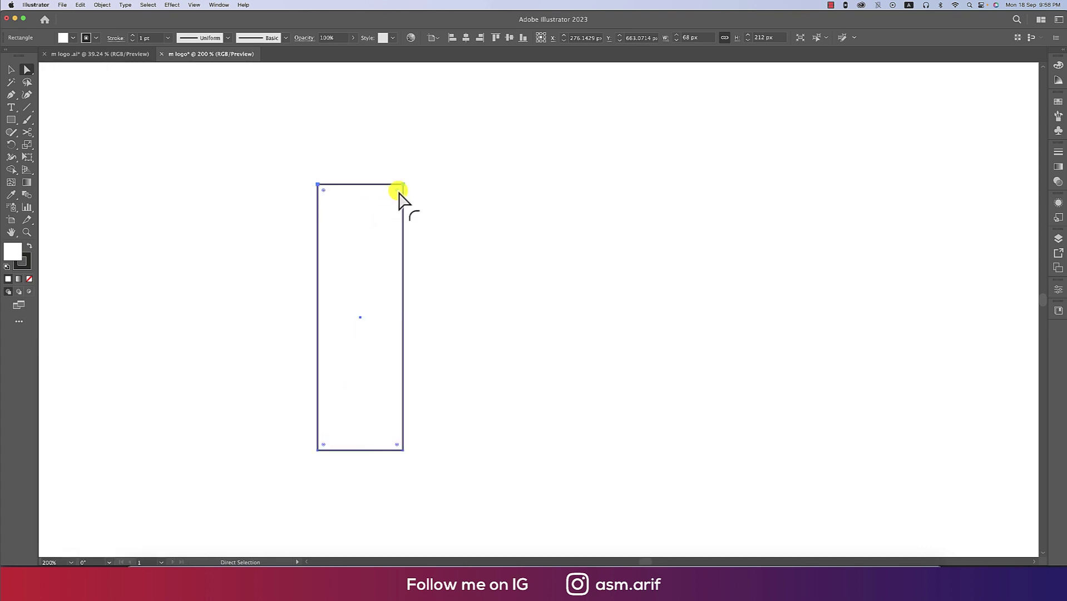
click(193, 5)
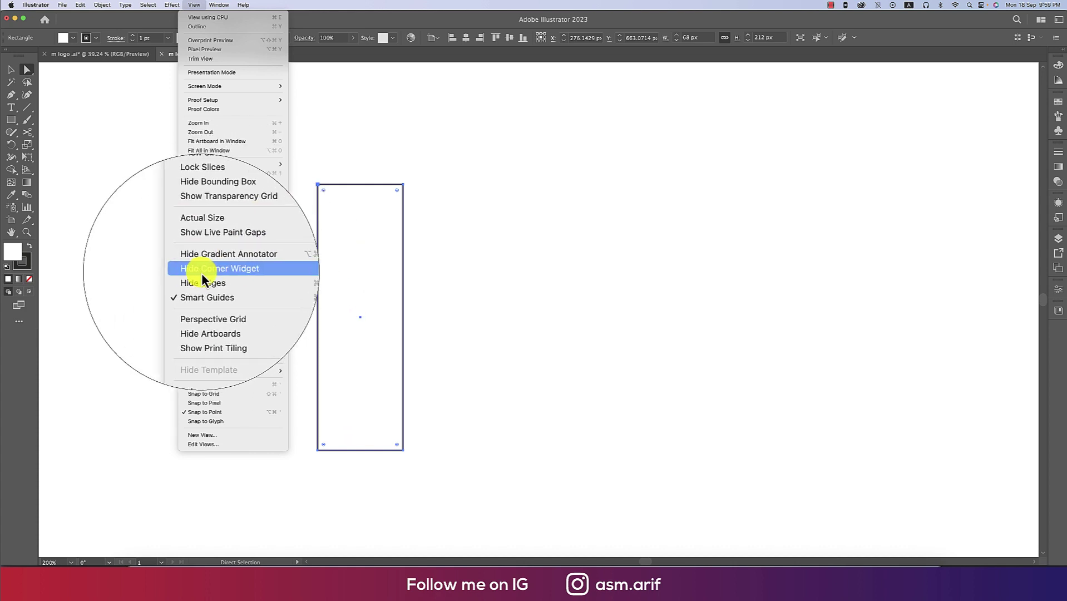
click(244, 271)
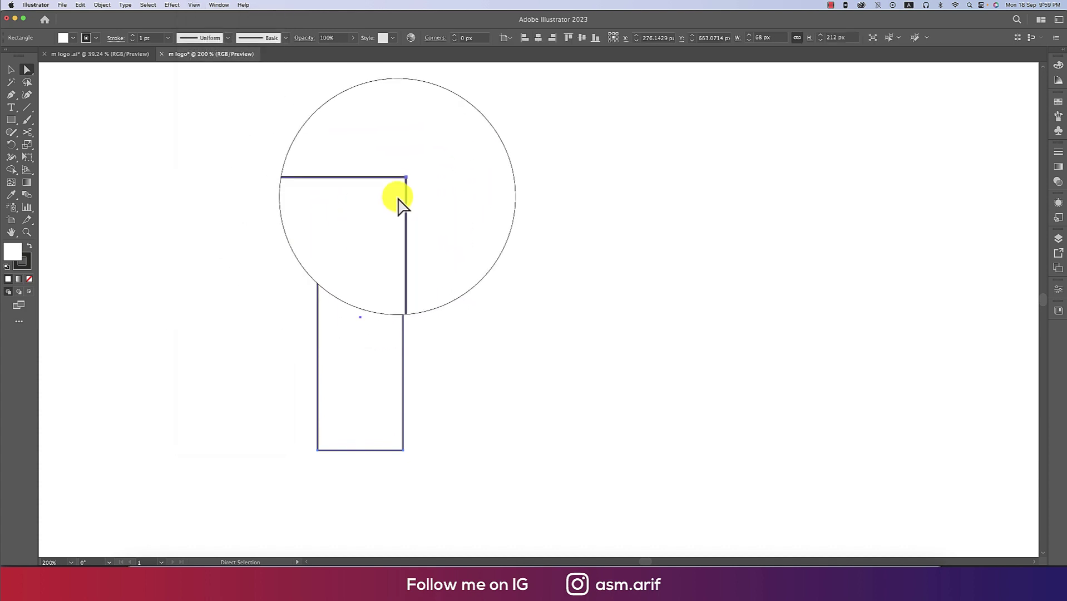
click(195, 7)
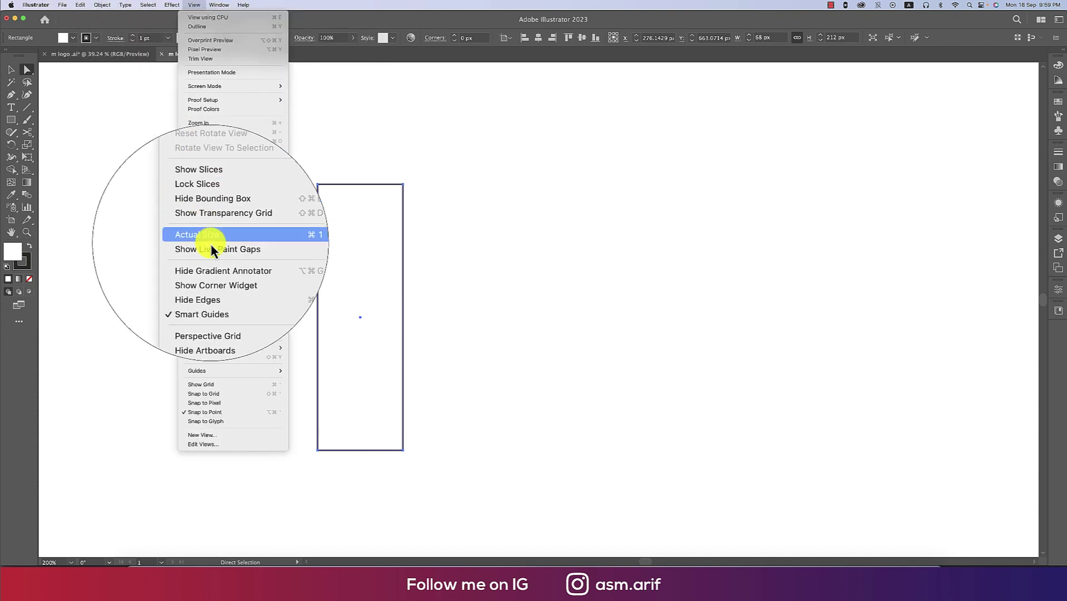
click(220, 270)
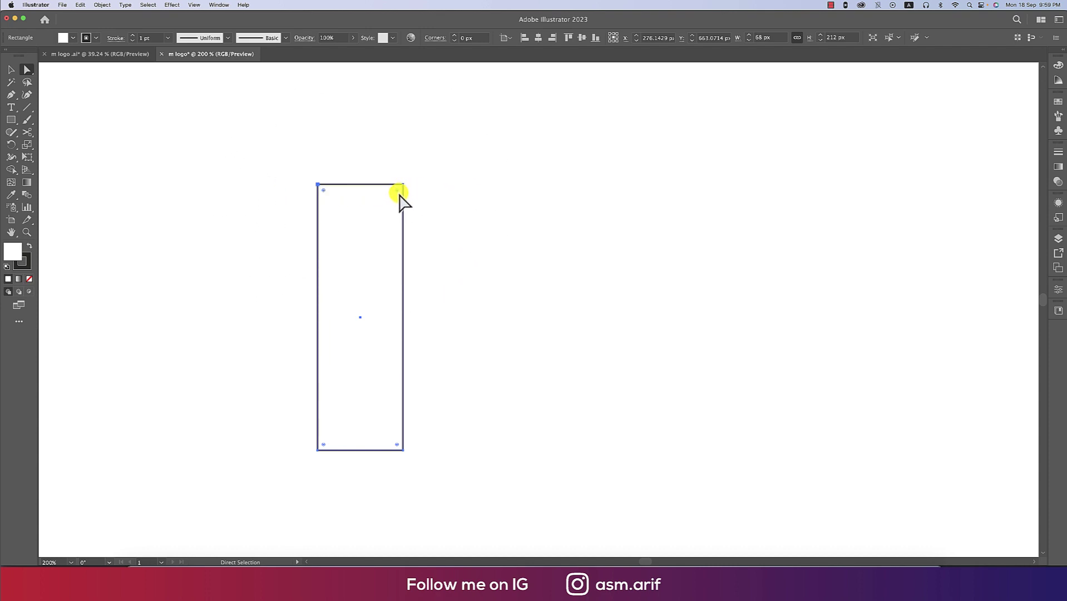
drag(397, 191, 372, 276)
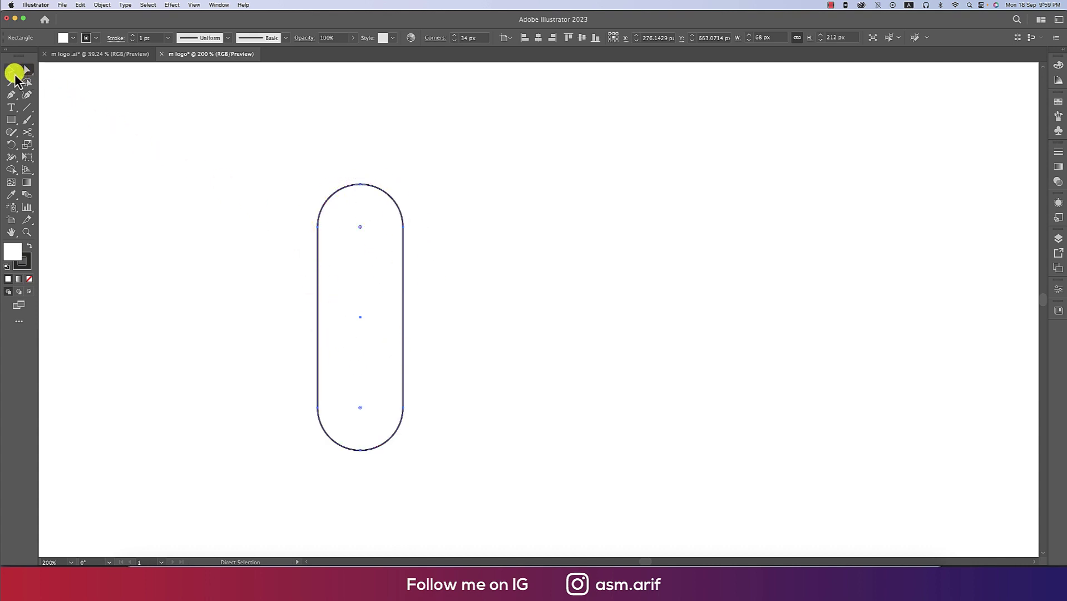
- Remove the rounded shape's stroke and fill it with the dark purple swatch
click(13, 72)
click(95, 39)
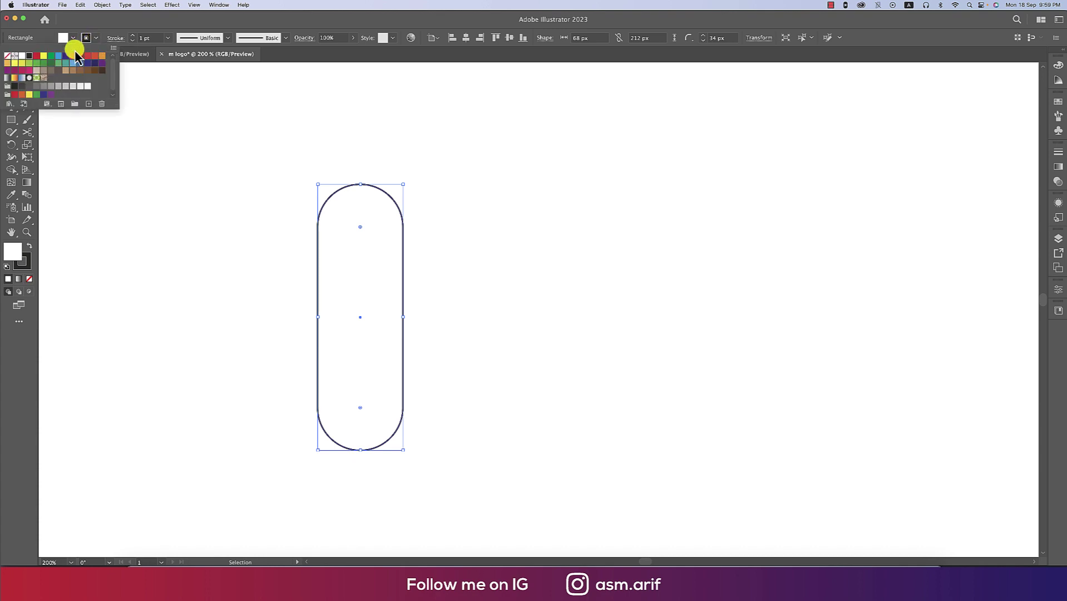
click(8, 56)
click(73, 40)
click(95, 63)
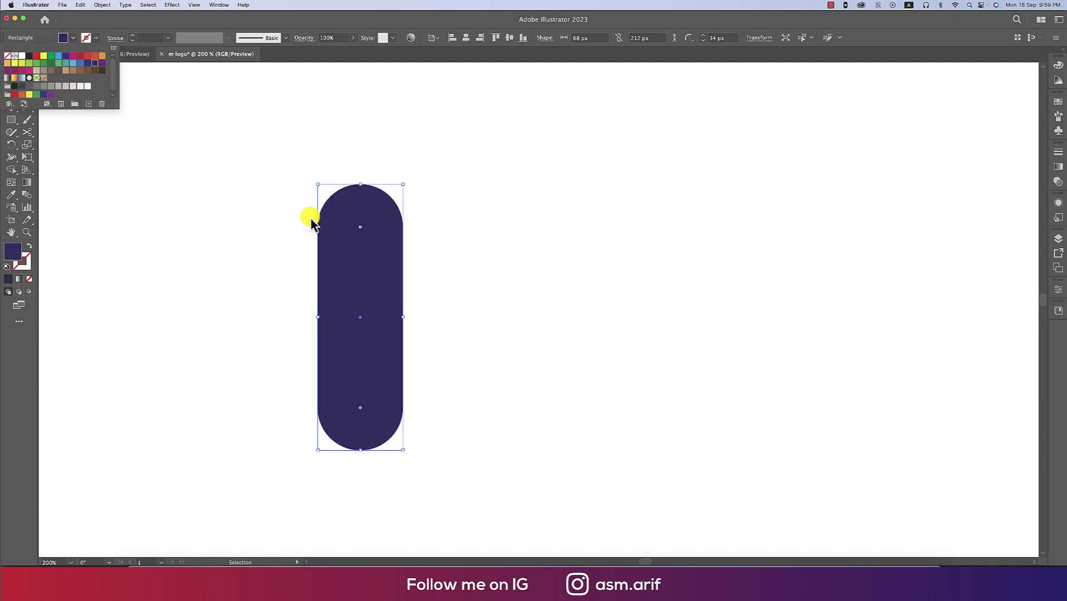
key(Escape)
- Duplicate the rounded bar twice to the right in a straight row, offsetting each copy by about 91 px
drag(507, 280, 391, 267)
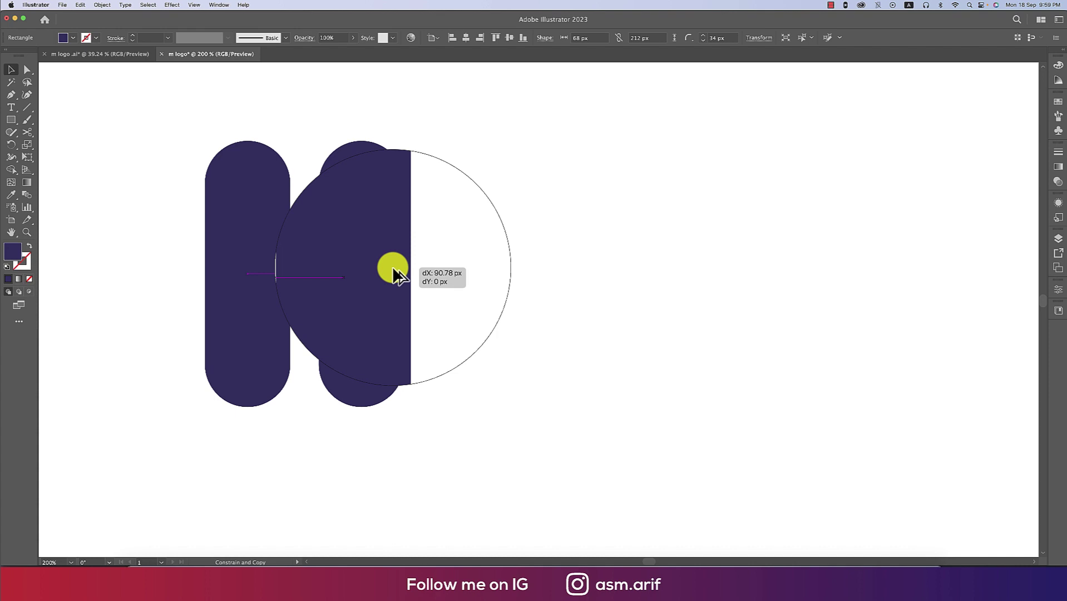
drag(391, 267, 506, 268)
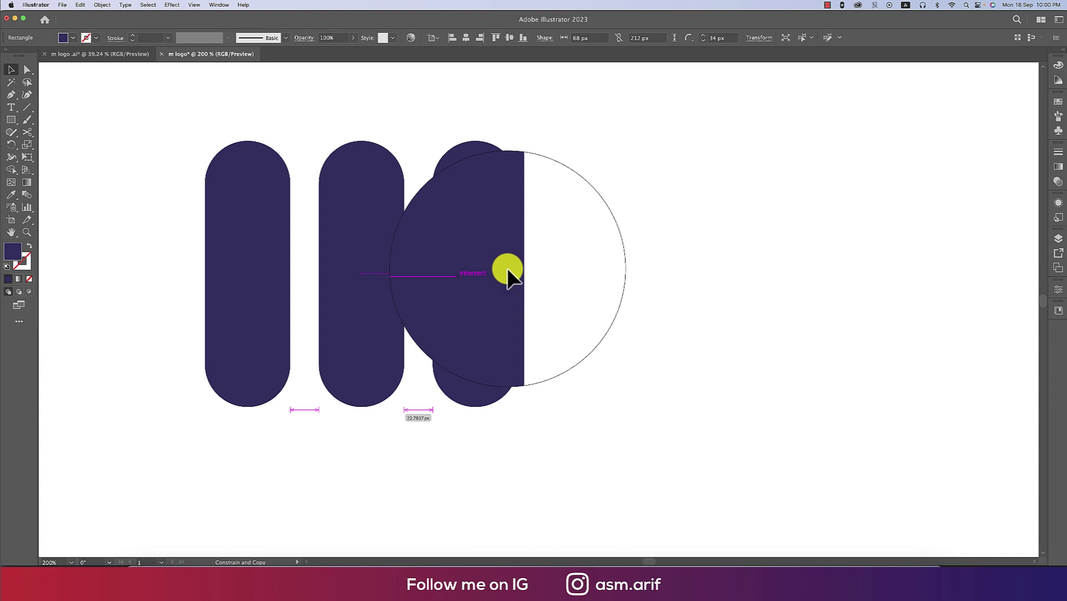
drag(507, 268, 507, 267)
click(606, 288)
- Shorten the rightmost bar to 152 px high by moving its upper anchor points down 60 px
key(a)
drag(421, 134, 545, 221)
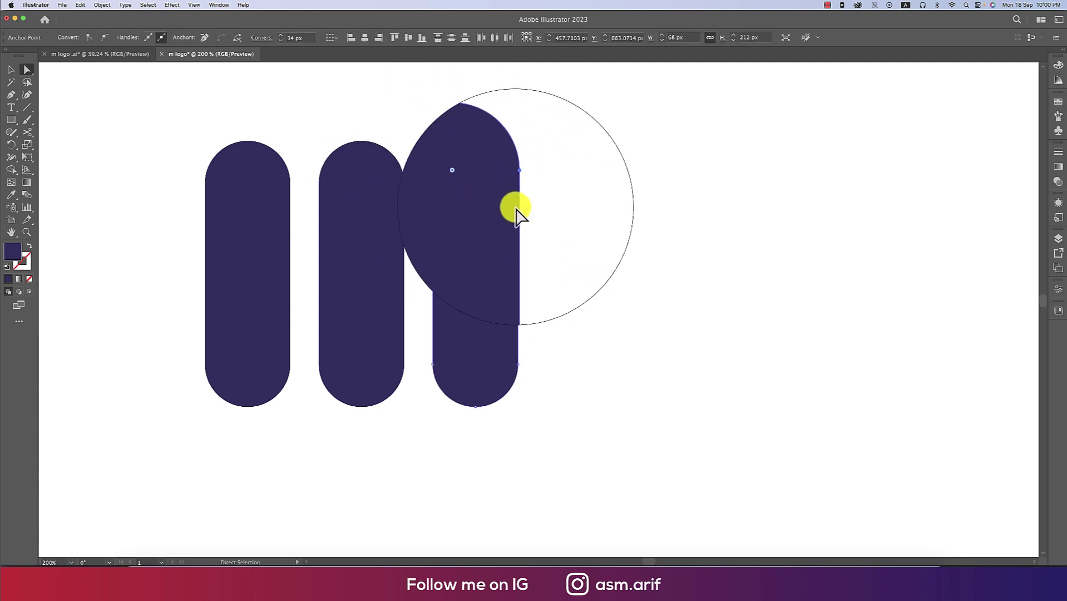
key(shift+Down)
key(shift+Down)
key(shift+Down)
key(shift+Down)
key(shift+Down)
key(shift+Down)
key(shift+Down)
key(shift+Down)
key(shift+Down)
key(shift+Down)
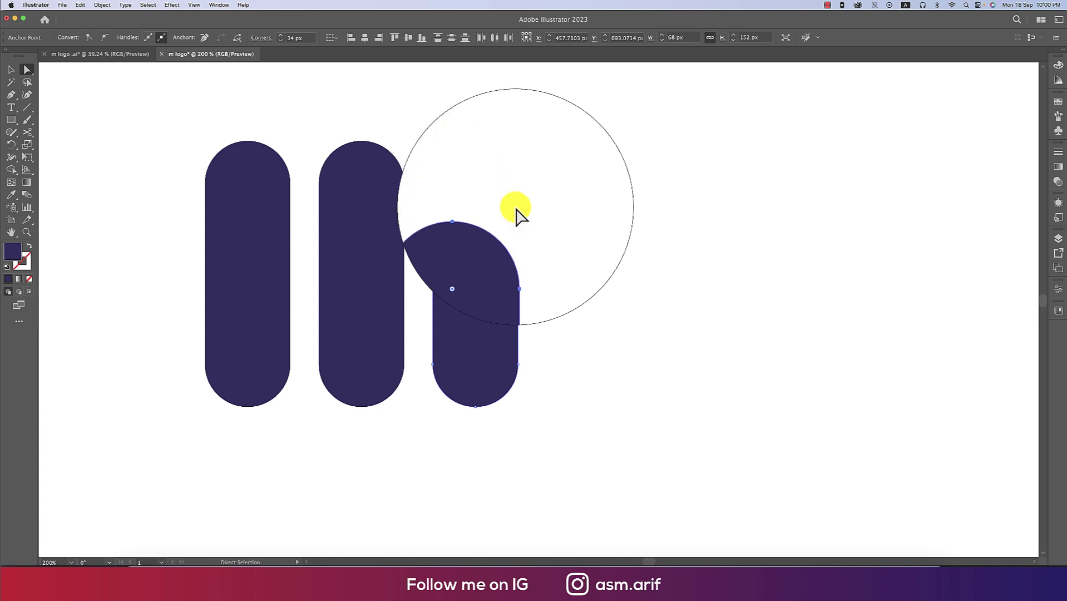
click(516, 211)
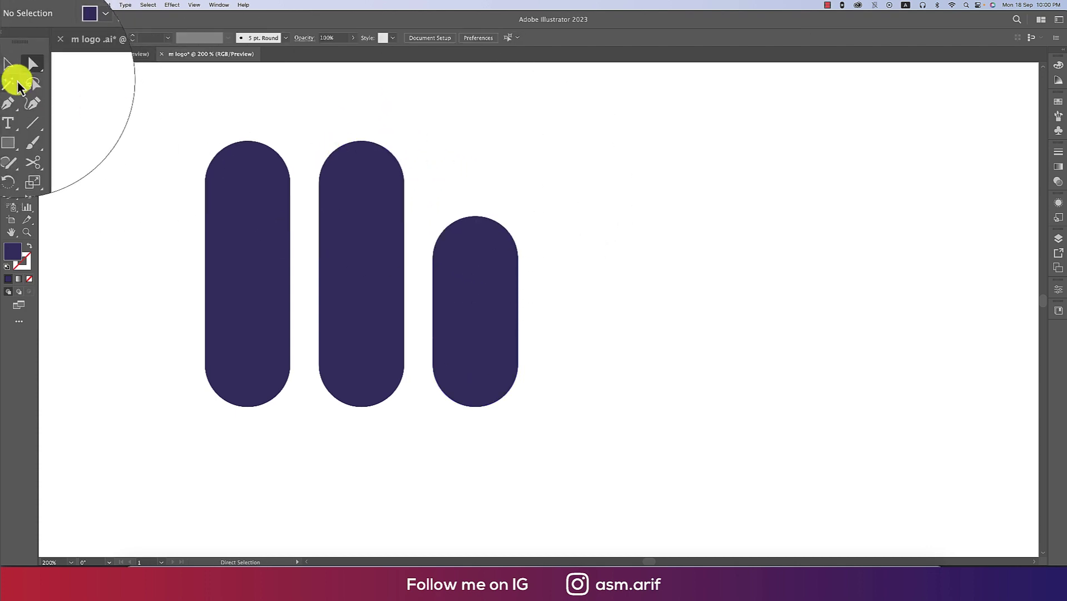
- Try to rotate all three bars together to 330°, and undo the rotation
click(11, 70)
drag(149, 124, 589, 303)
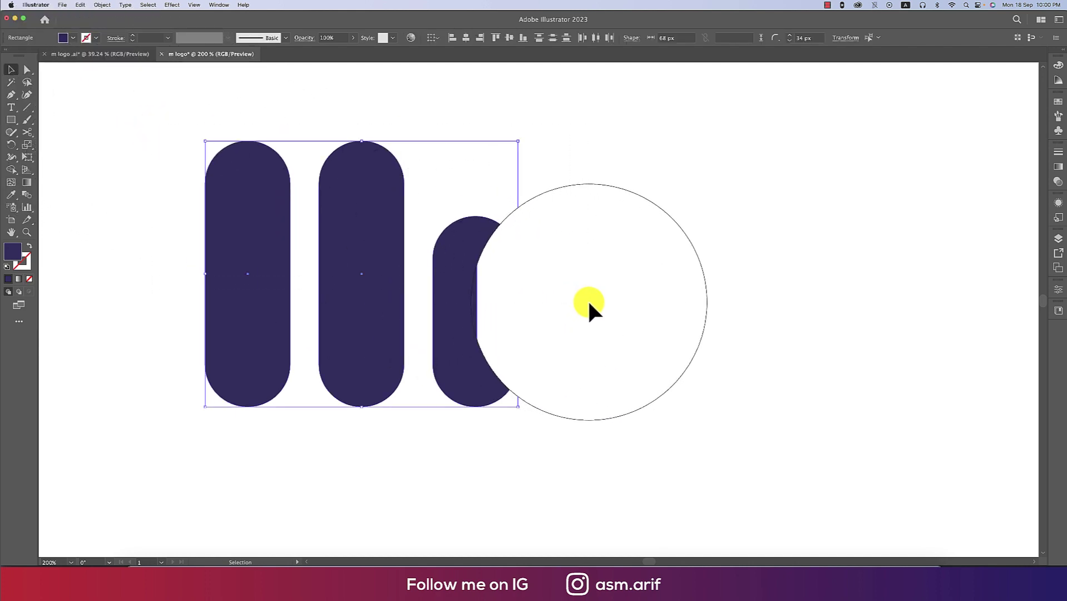
click(1060, 292)
click(957, 223)
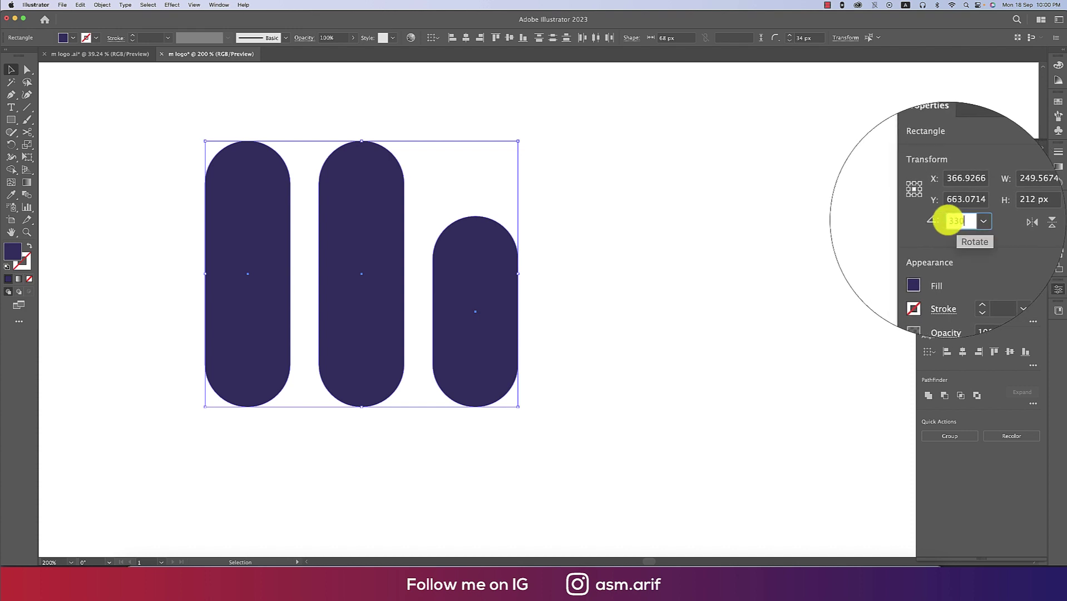
key(Return)
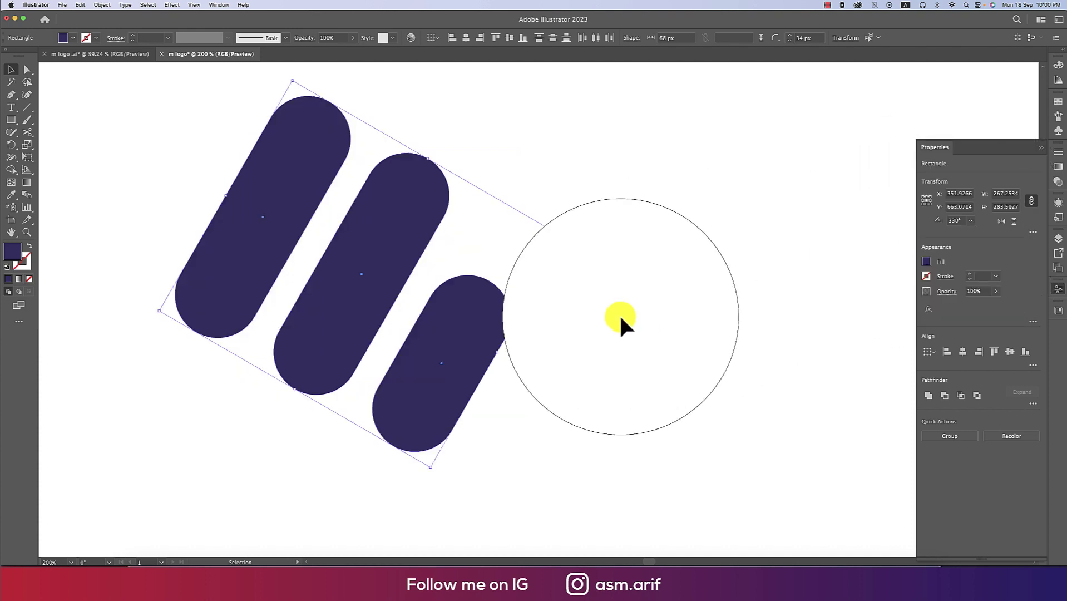
key(super+z)
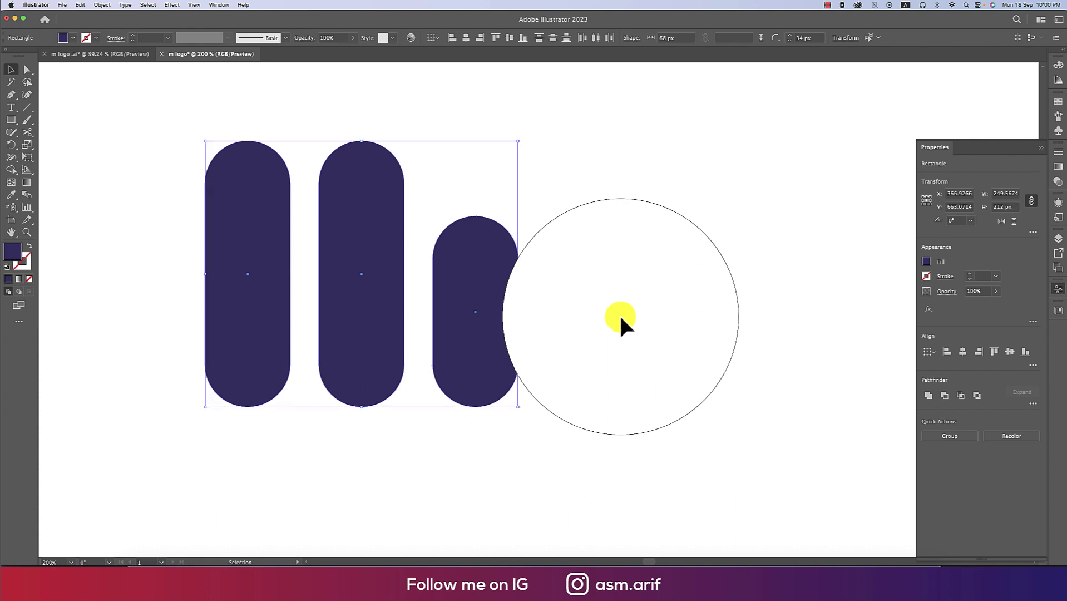
- Rotate only the leftmost bar to 330°
drag(619, 310, 314, 267)
click(270, 265)
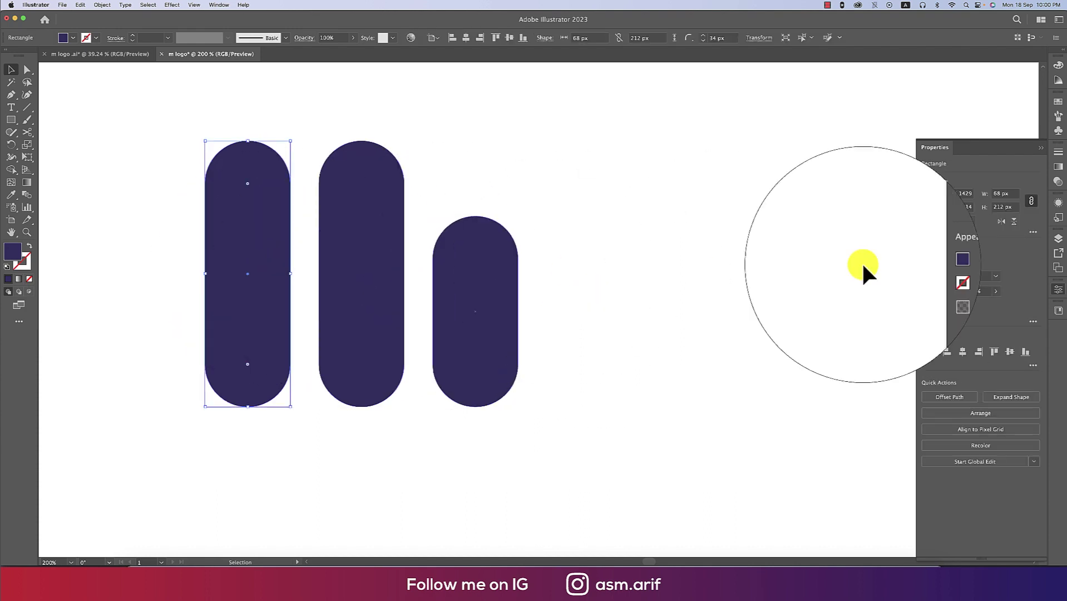
text(33)
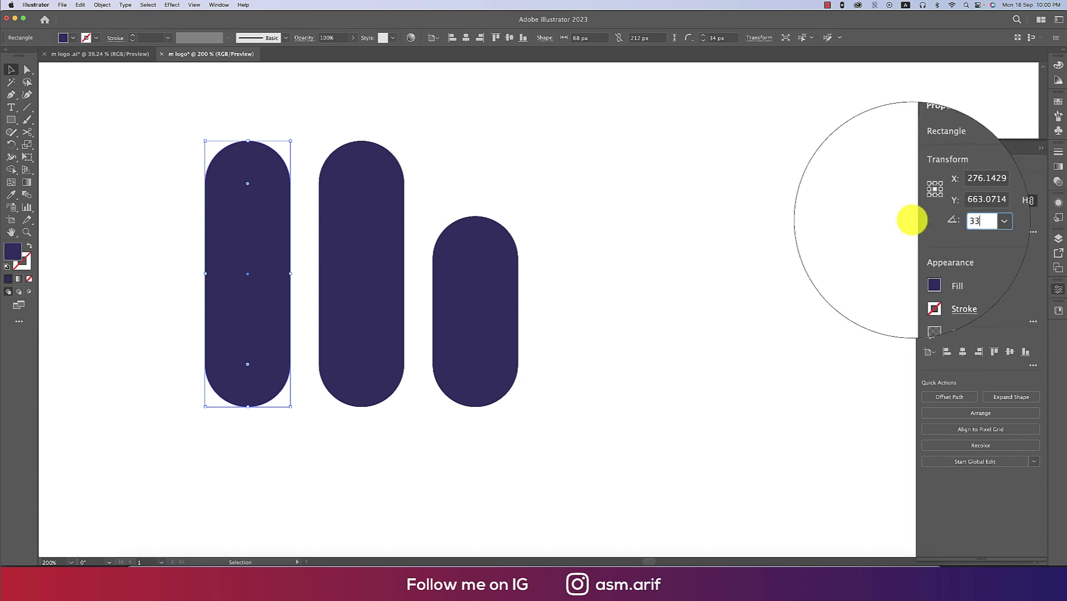
text(0)
key(Return)
- Rotate the middle bar individually to 330°
scroll(400, 310, up, 2)
click(381, 314)
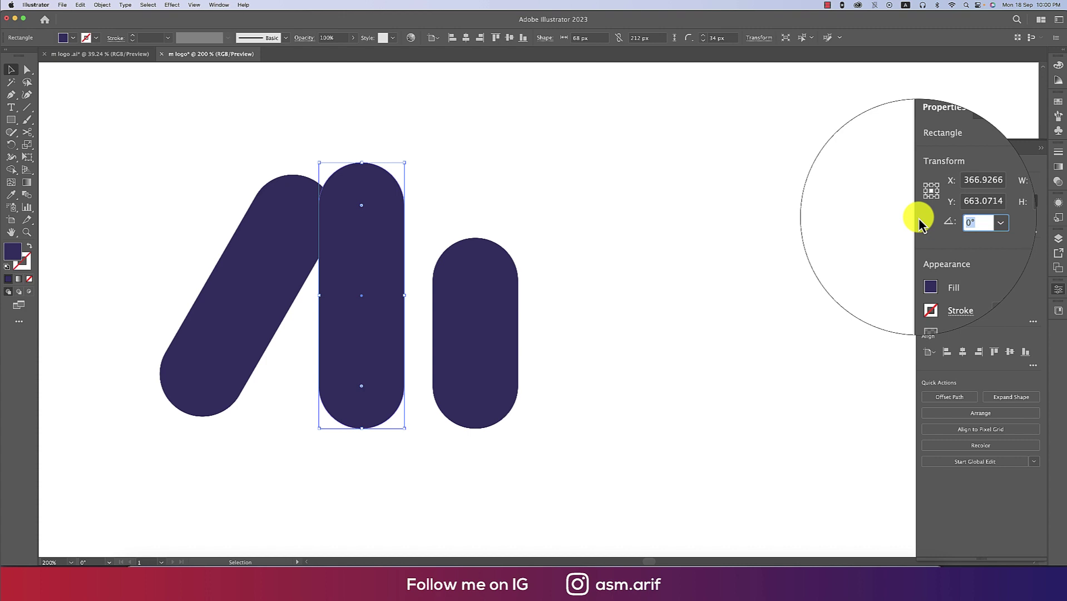
text(330)
key(Return)
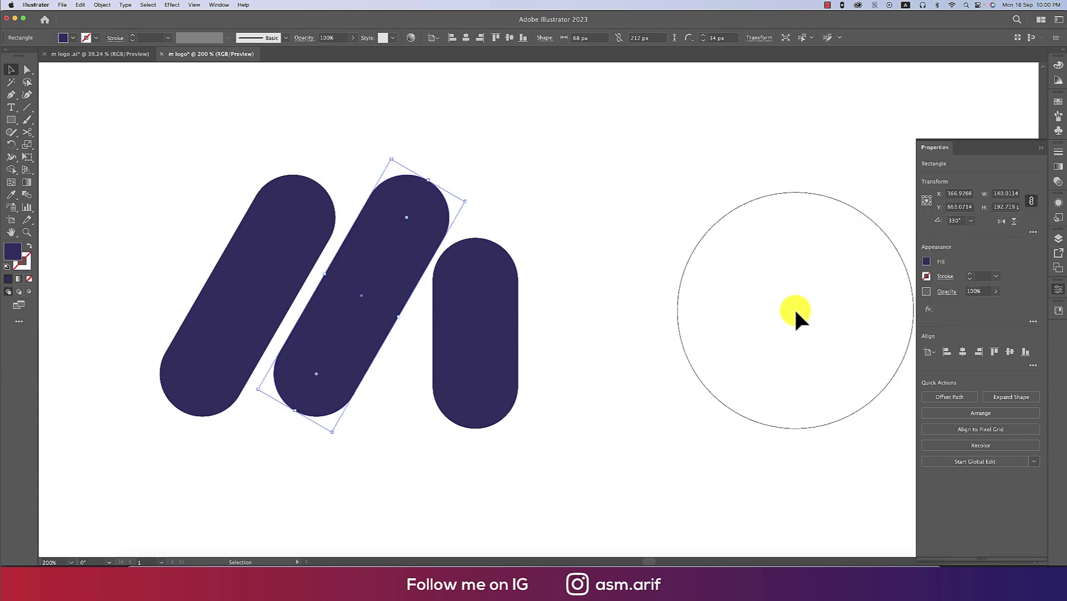
- Rotate the short rightmost bar to 330° and deselect it
click(508, 363)
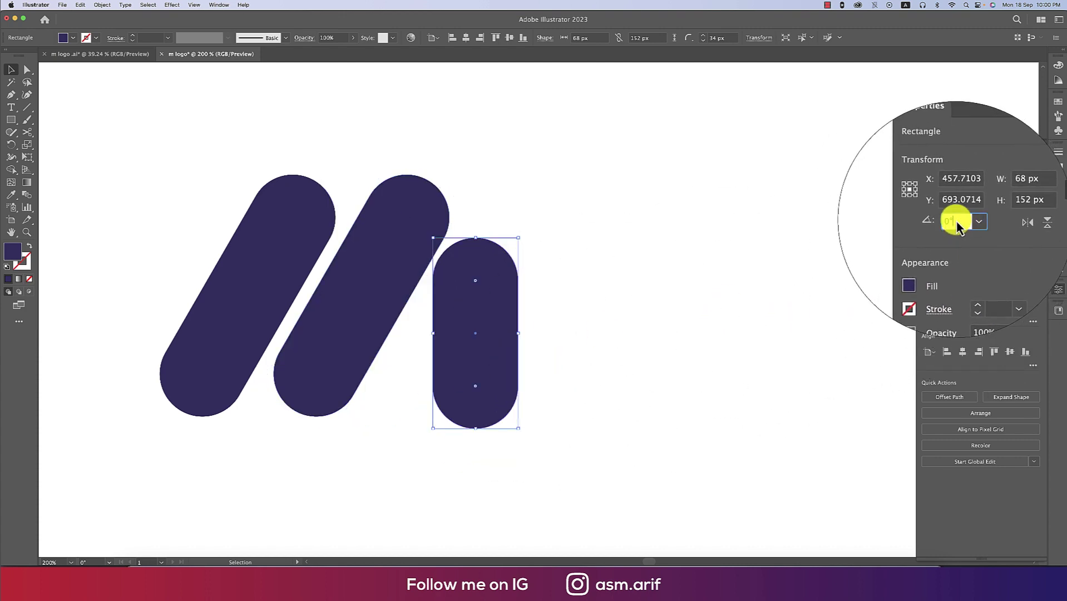
click(953, 220)
text(330)
key(Return)
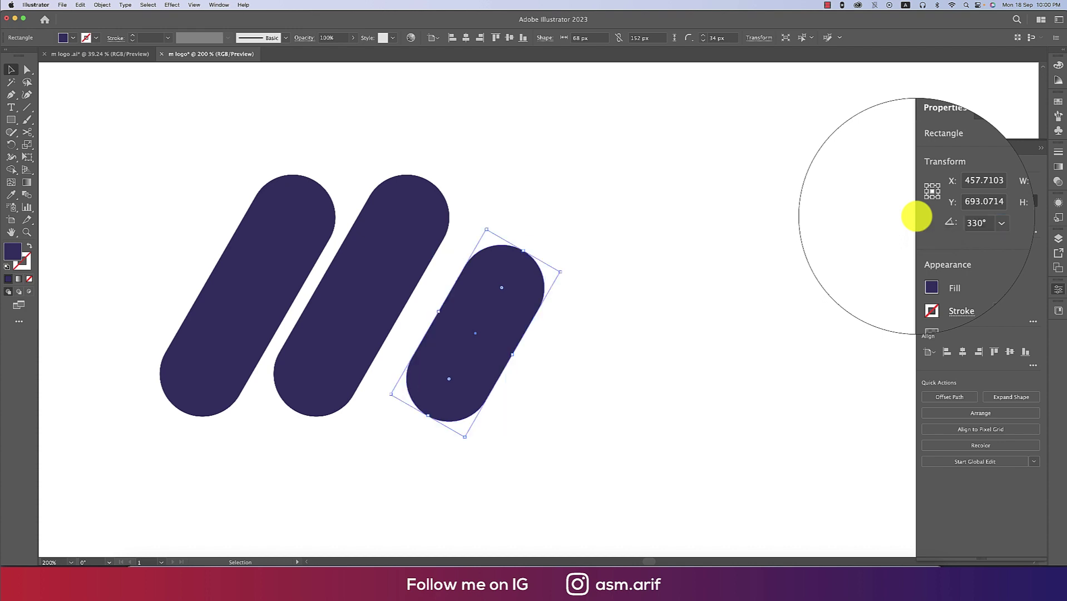
click(579, 374)
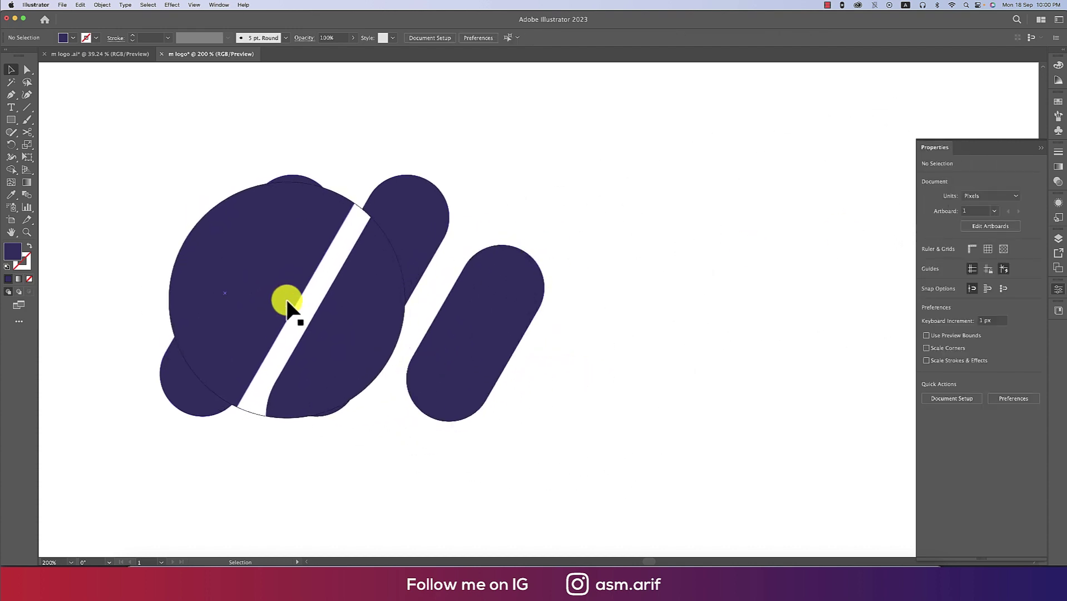
- Move the leftmost bar farther from the middle bar and distribute the three bars with equal horizontal spacing
drag(284, 300, 252, 301)
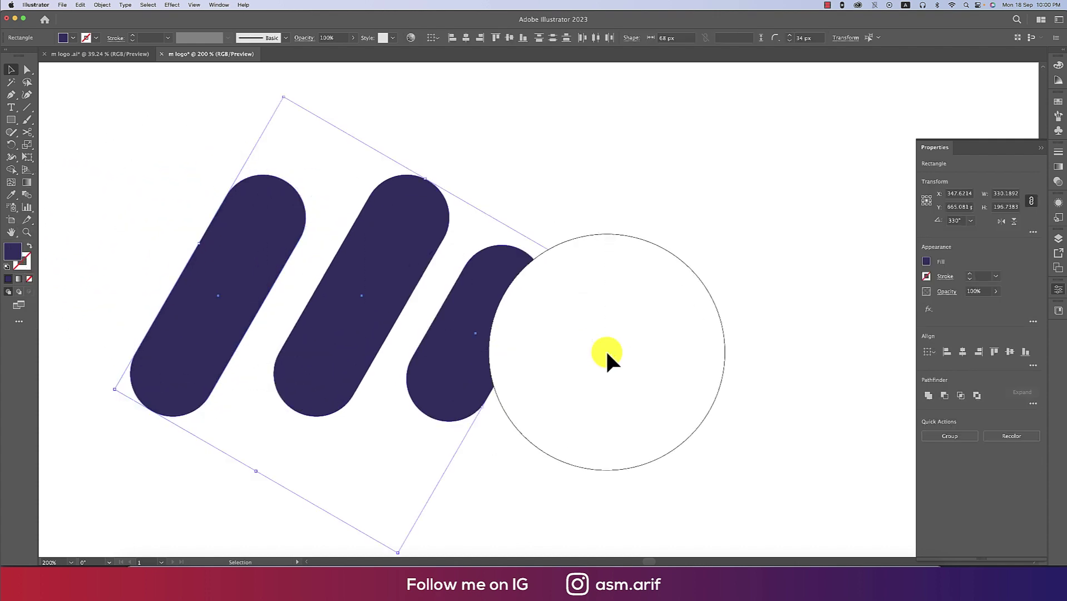
click(1032, 369)
click(936, 456)
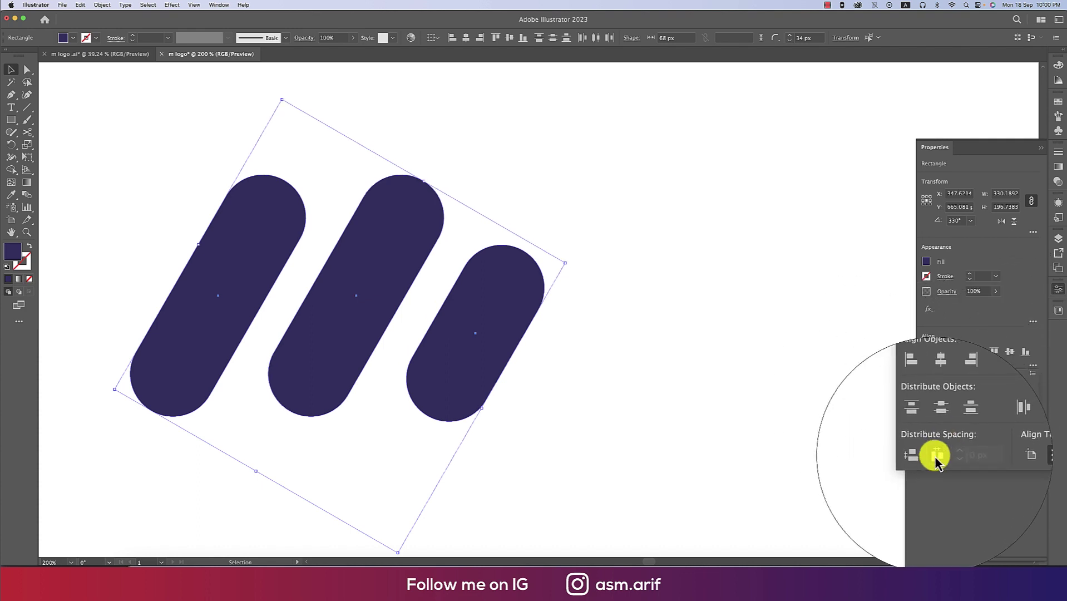
click(692, 397)
- Duplicate the leftmost bar into the empty area beyond the short bar and rotate the copy to 200°
click(259, 278)
drag(243, 271, 699, 267)
click(956, 222)
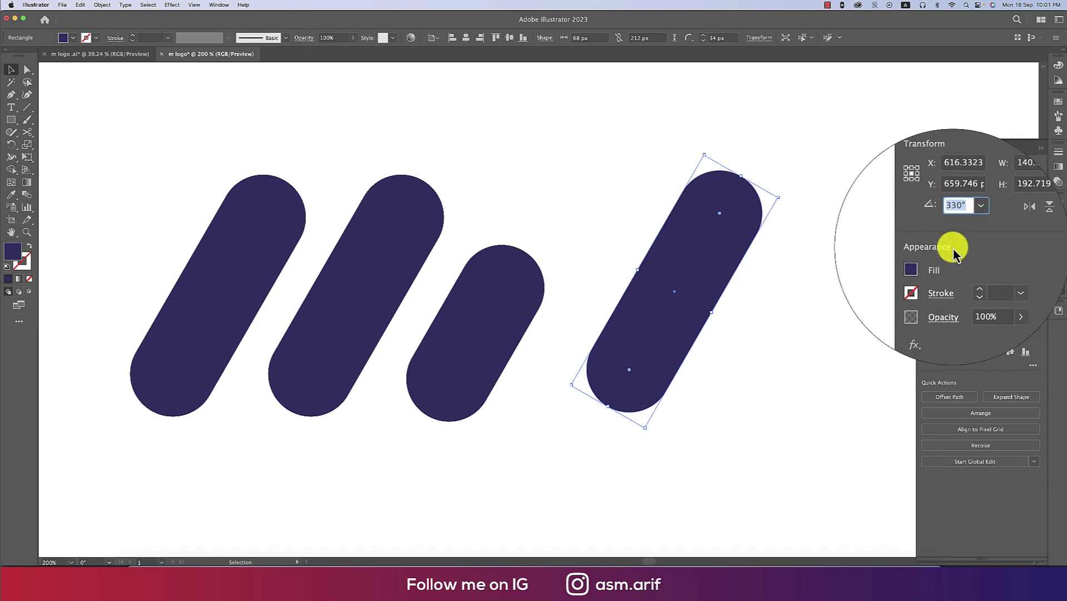
text(200)
key(Return)
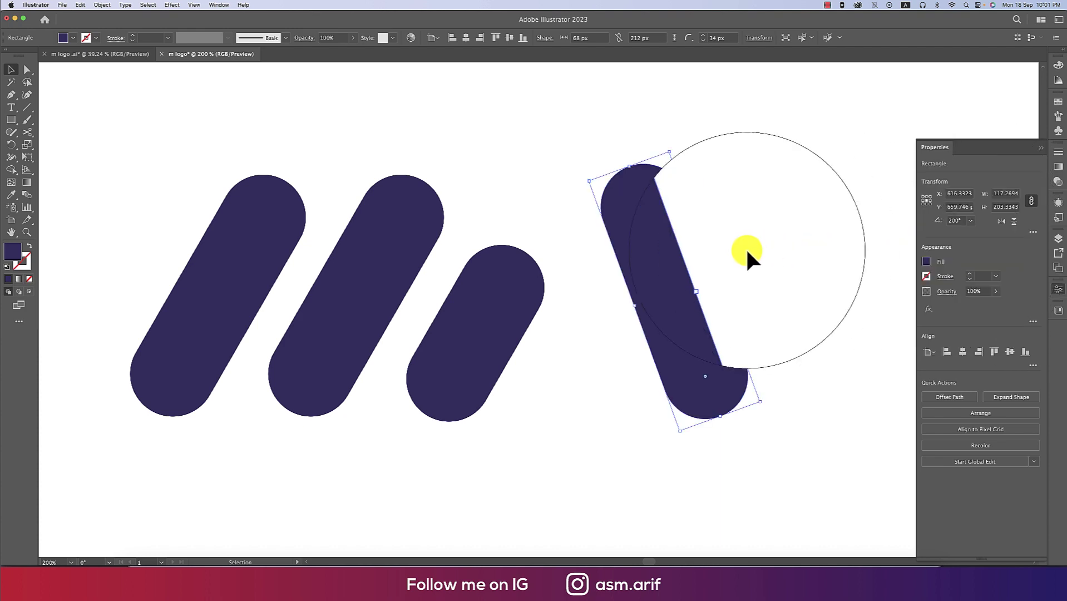
- Reset the duplicated bar's rotation to 0° so that it stands upright
click(970, 221)
click(980, 234)
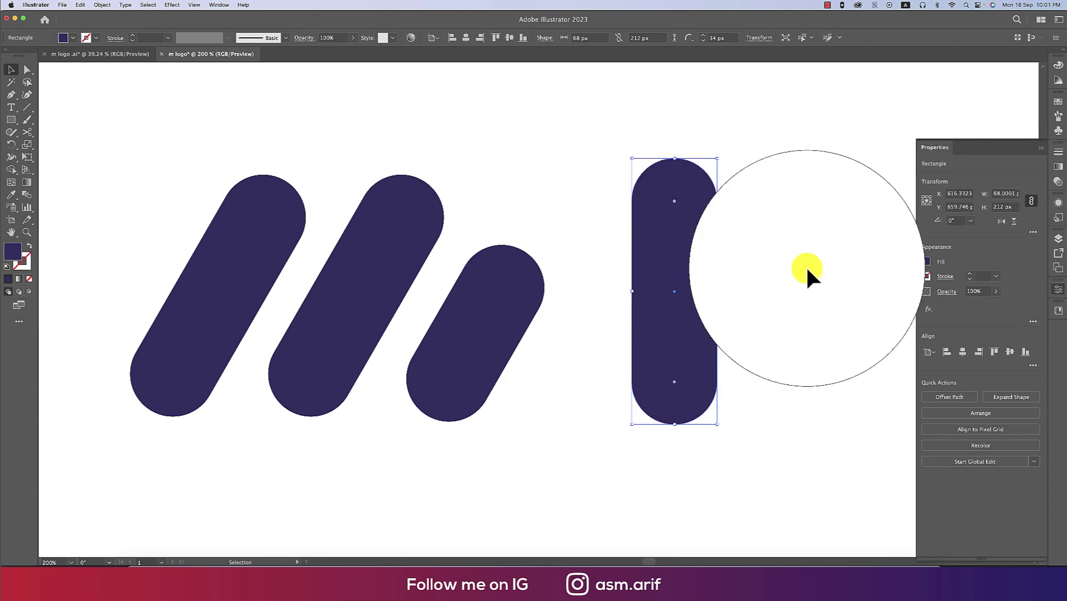
- Try to set the upright copy's height to 200 px with linked proportions, and undo the change
click(1009, 211)
text(200)
key(Return)
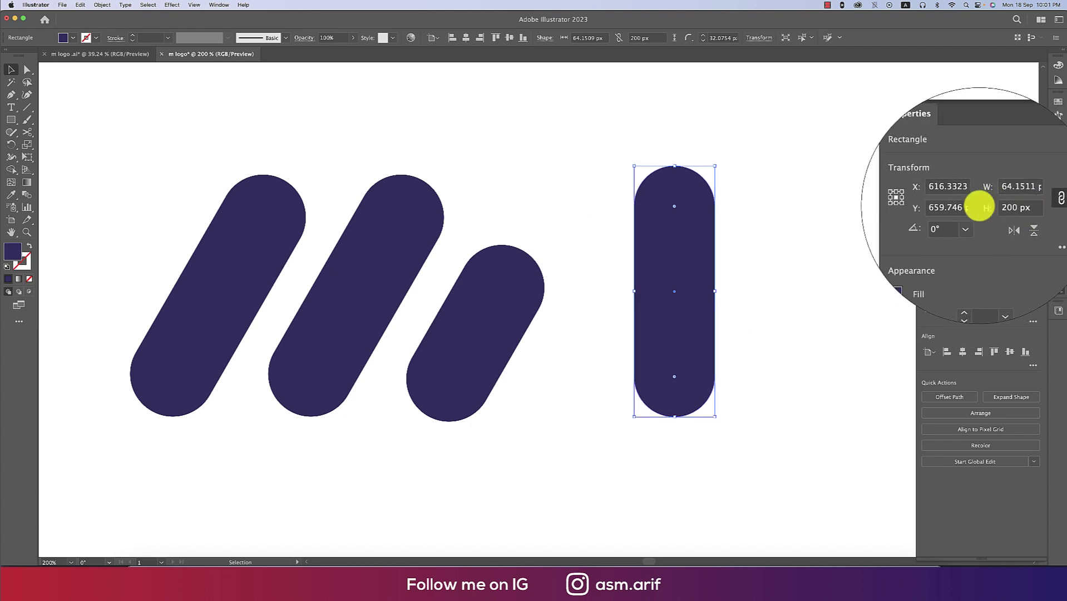
key(cmd+z)
- Unlink the copy's width and height proportions, set its height to 200 px and rotate it to 200°
click(1040, 202)
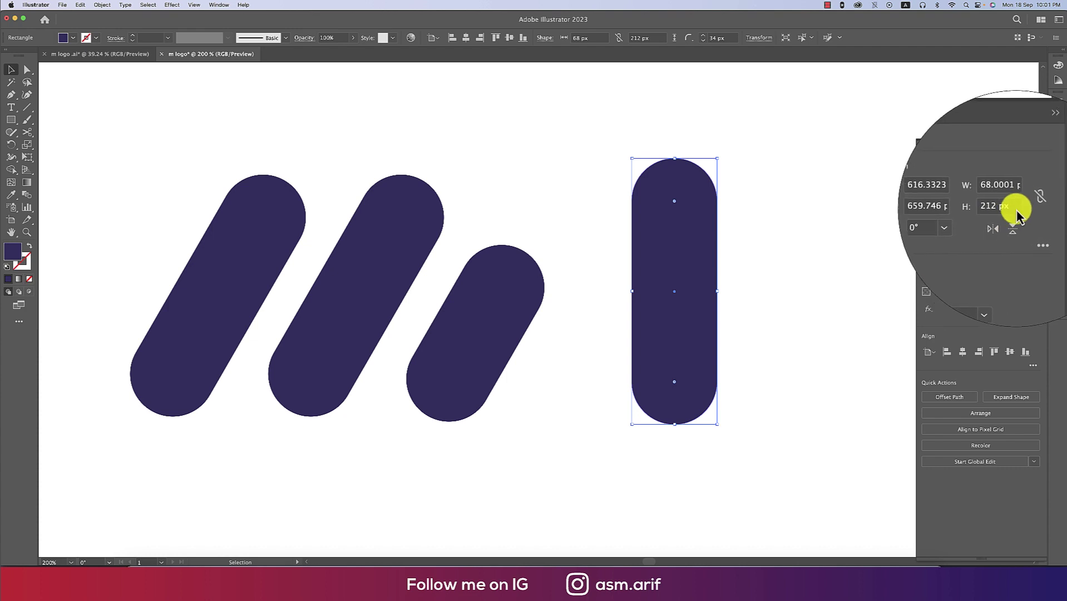
click(1016, 212)
text(200)
key(Tab)
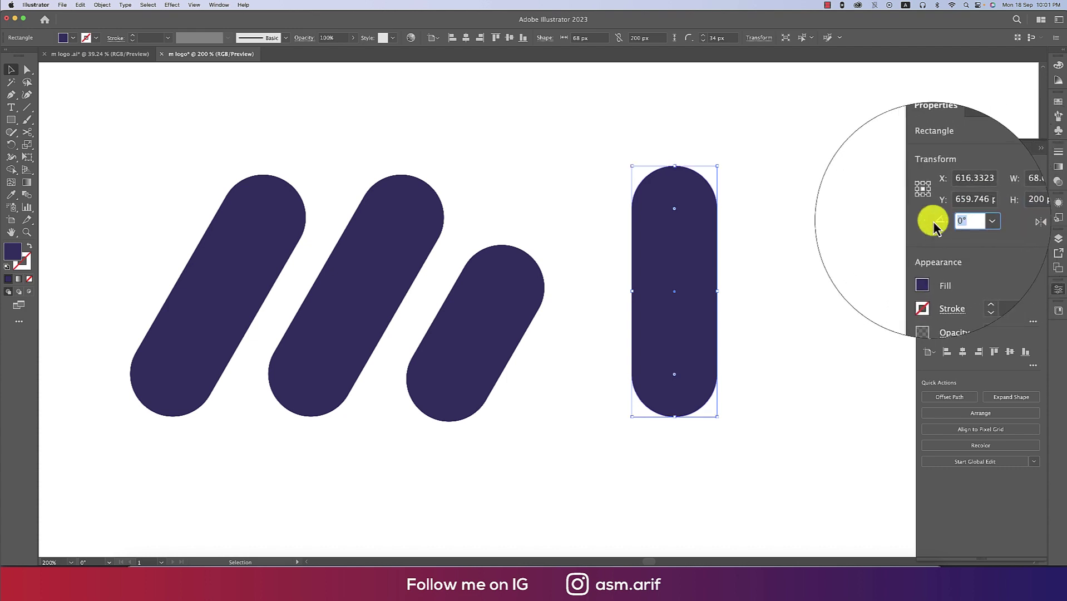
text(200)
key(Return)
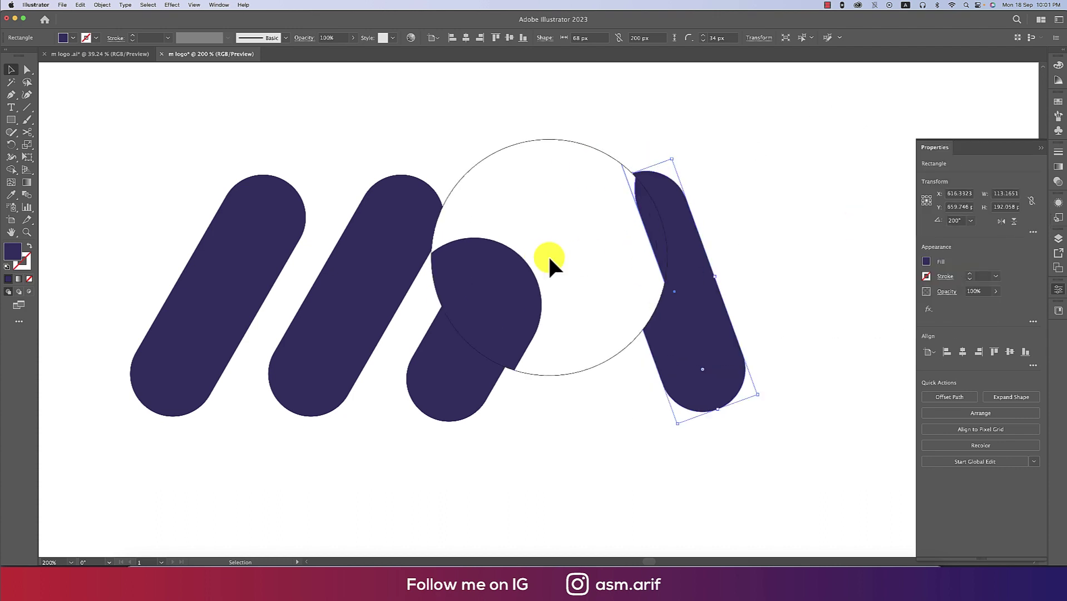
- Position the 200° bar as a diagonal between the leftmost and middle bars, matching their rounded ends precisely in Outline view
drag(672, 316, 319, 246)
key(super+y)
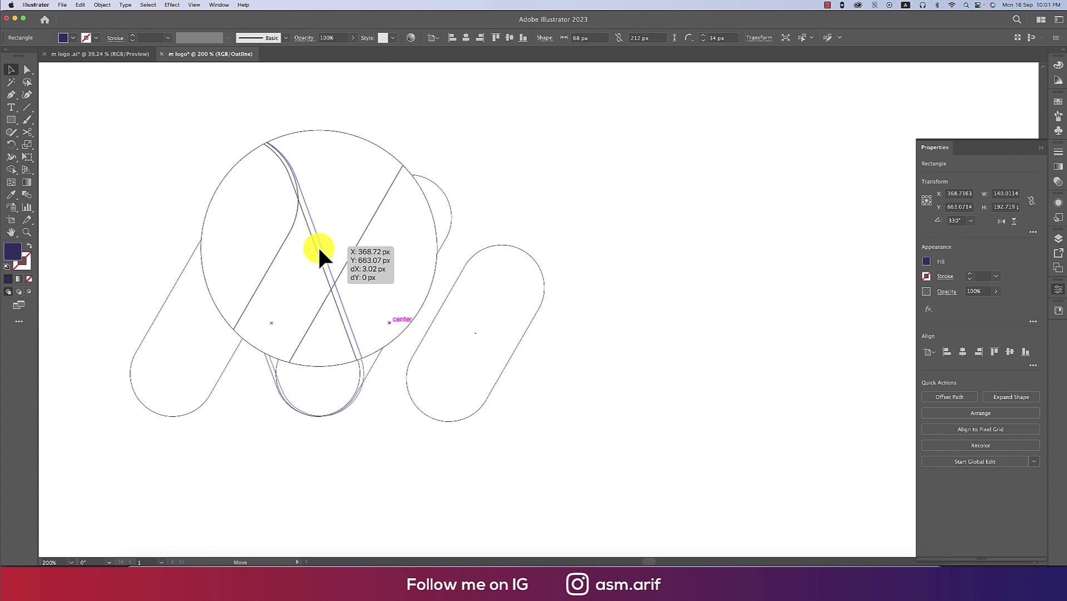
key(super+equal)
key(super+equal)
key(super+equal)
key(super+equal)
key(super+equal)
drag(458, 327, 469, 345)
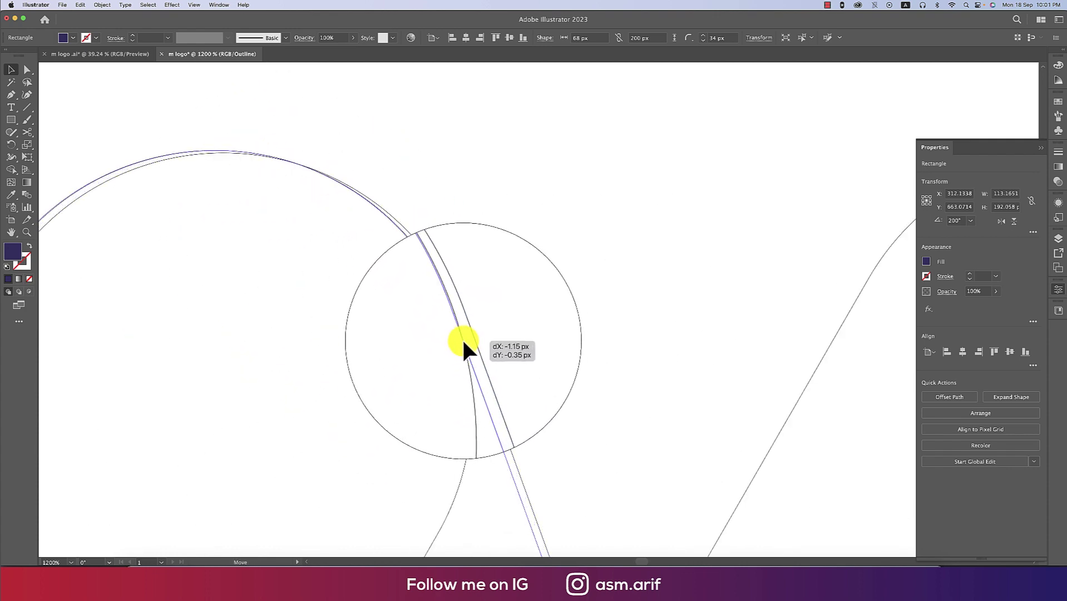
drag(464, 340, 465, 341)
scroll(483, 340, down, 6)
scroll(506, 389, up, 8)
drag(609, 404, 627, 376)
- Place a second copy of the diagonal bar so its upper rounded end matches the top of the middle bar
key(super+minus)
key(super+minus)
key(super+minus)
drag(647, 450, 655, 205)
scroll(614, 97, up, 5)
drag(710, 341, 761, 405)
drag(478, 94, 474, 92)
scroll(462, 181, down, 5)
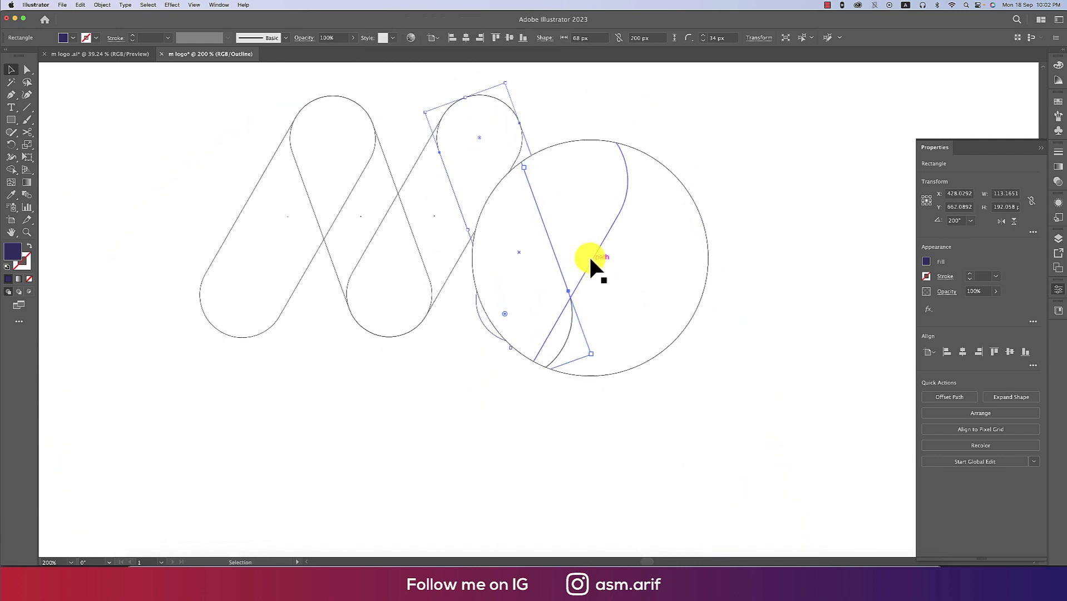
- Align the short bar's lower rounded end with the second diagonal and return to the filled preview
mouse_move(616, 253)
mouse_down()
mouse_move(604, 249)
mouse_move(623, 243)
mouse_move(610, 245)
mouse_up()
drag(240, 155, 435, 179)
key(super+y)
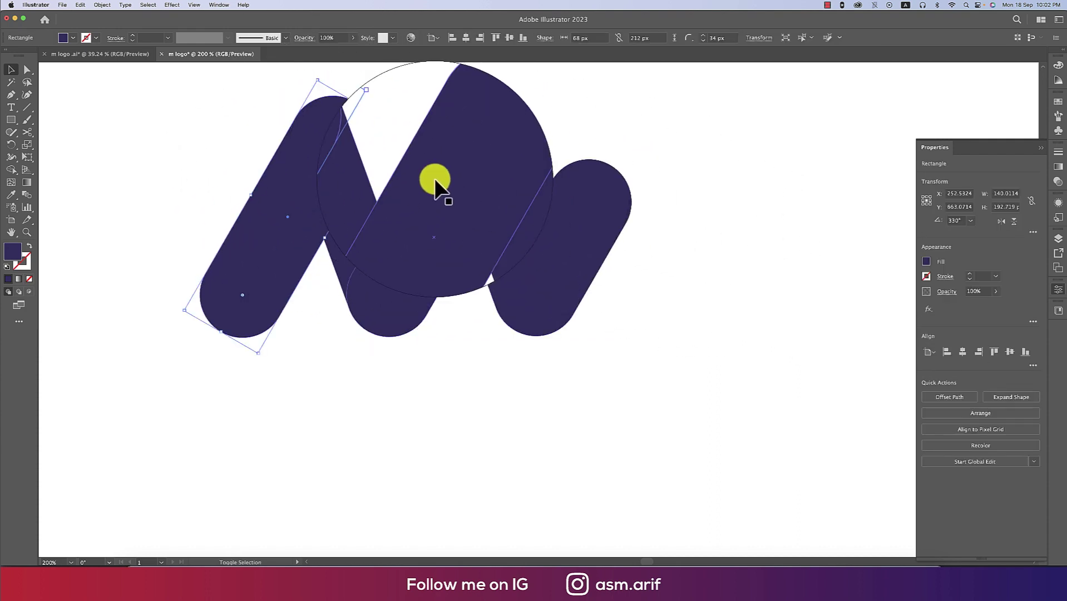
- Select all bars and use Shape Builder to merge the overlaps into the three forward-slanting bars, leaving the diagonals behind them
key(super+a)
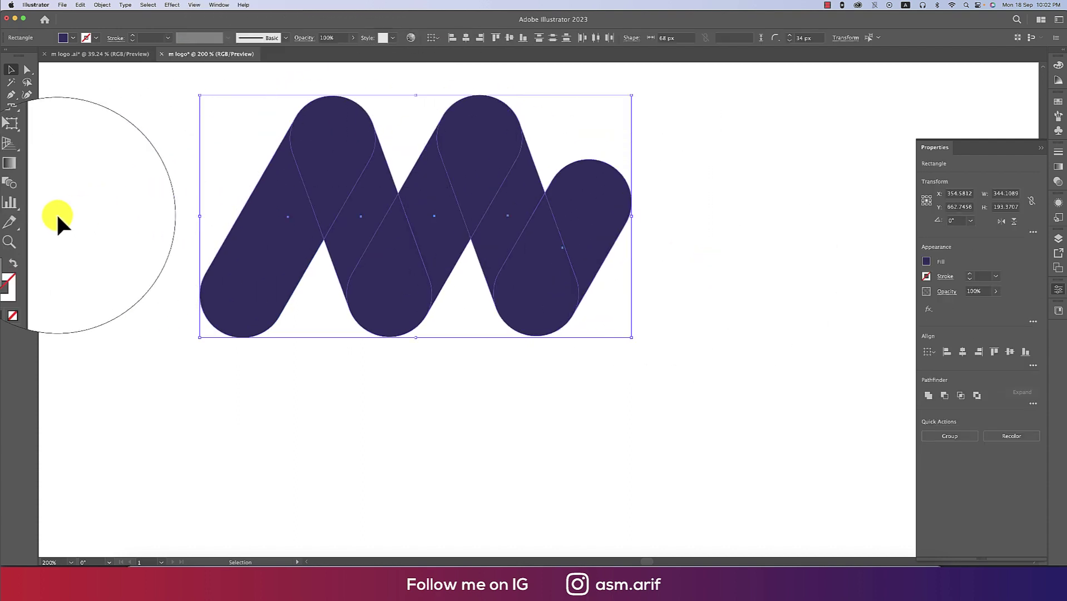
click(12, 177)
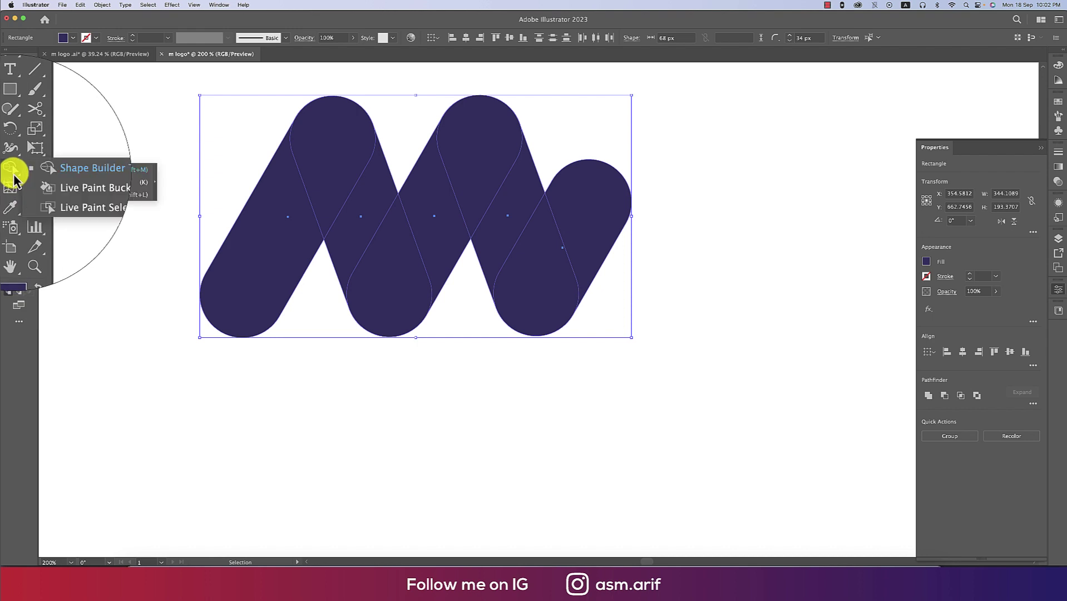
click(53, 173)
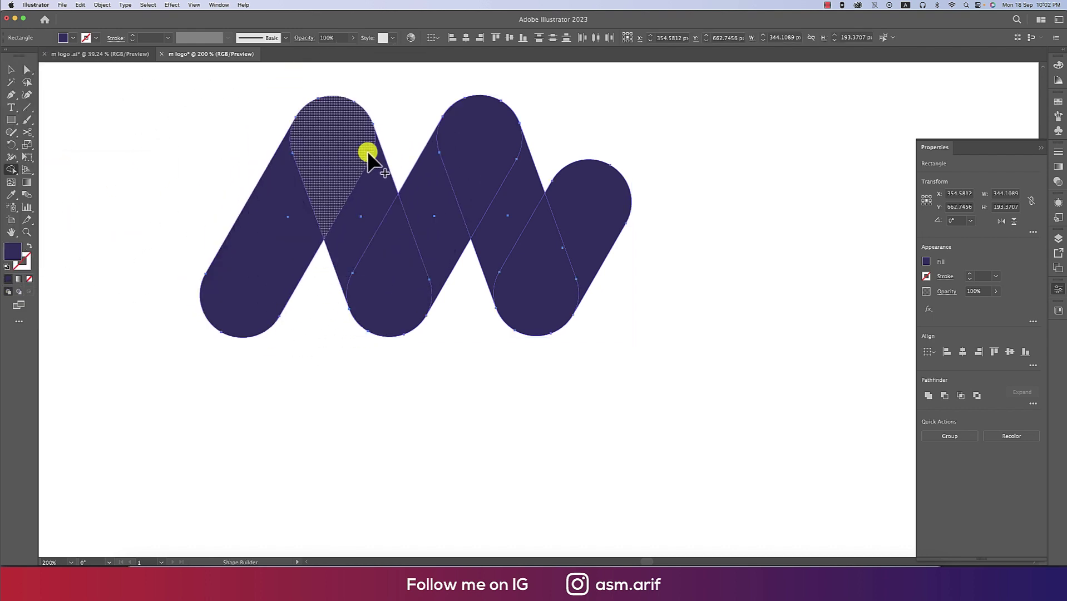
drag(320, 166, 268, 257)
mouse_move(384, 297)
mouse_down()
mouse_move(498, 157)
mouse_move(507, 166)
mouse_up()
drag(571, 246, 599, 193)
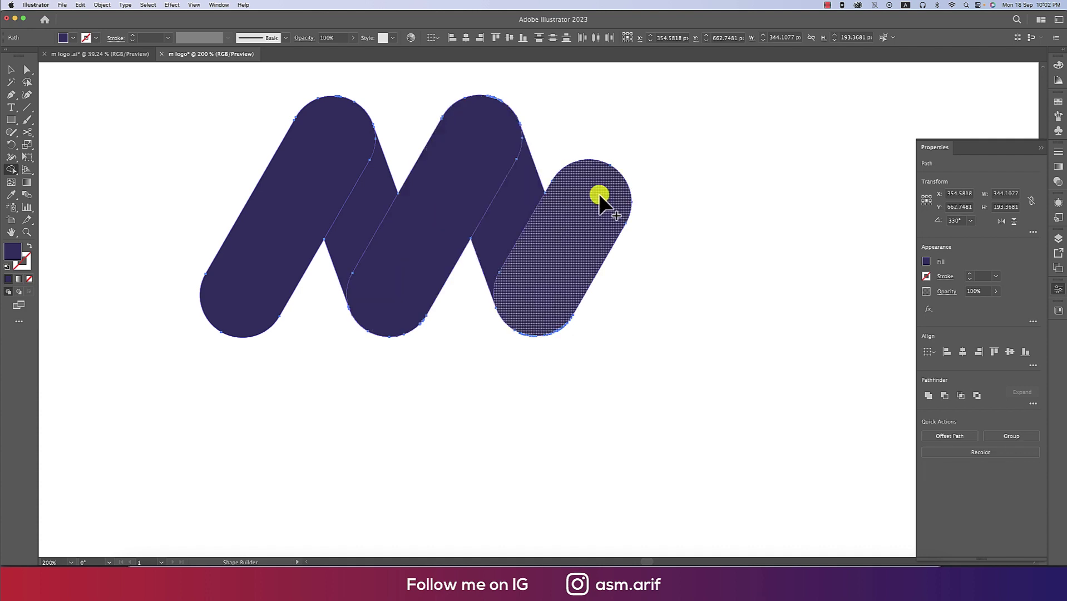
- Group the logo pieces and scale the group up proportionally to about 560 px wide
click(10, 70)
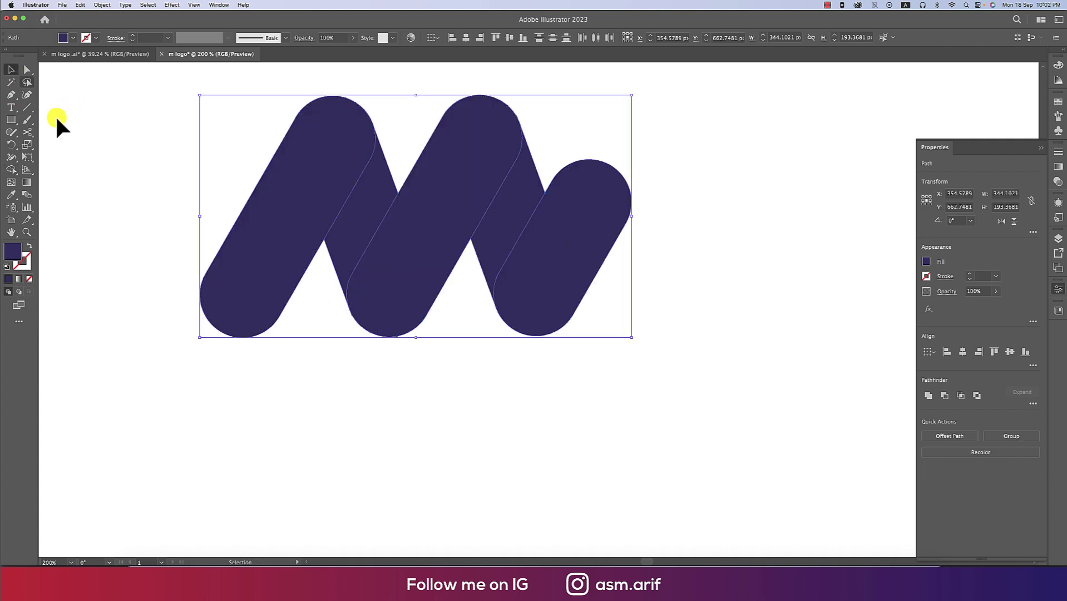
click(55, 114)
scroll(318, 298, down, 5)
drag(289, 217, 419, 312)
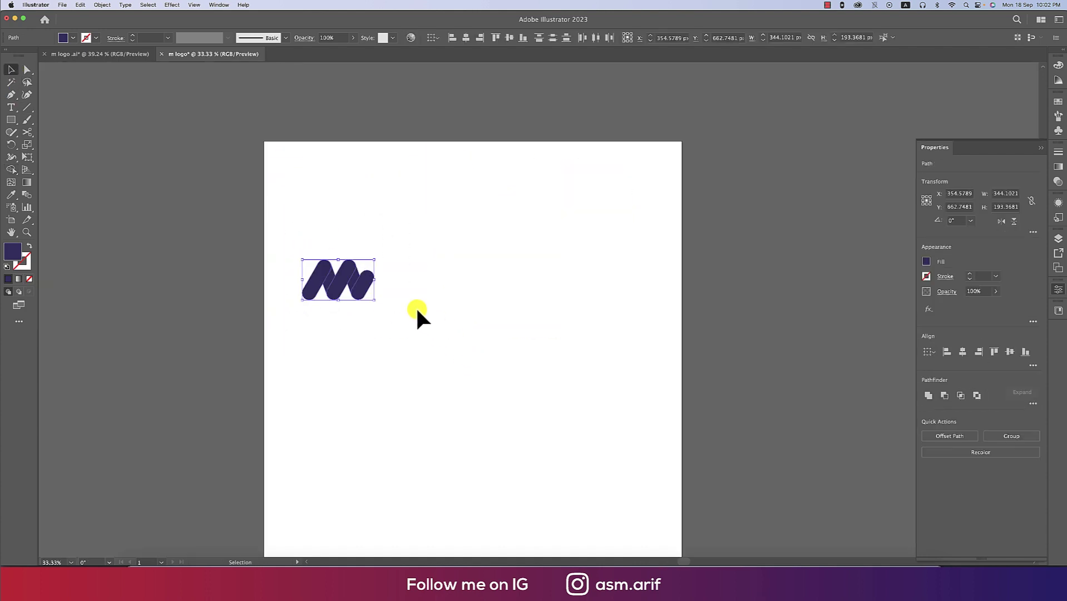
key(a)
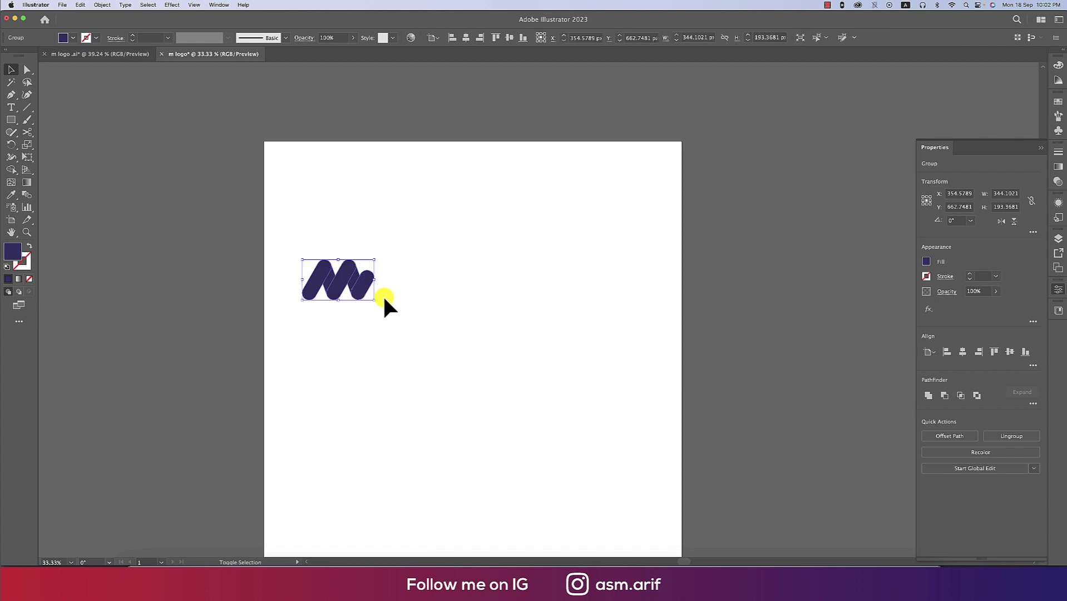
drag(373, 299, 485, 369)
- Center the logo group vertically and horizontally on the artboard and deselect it
click(510, 38)
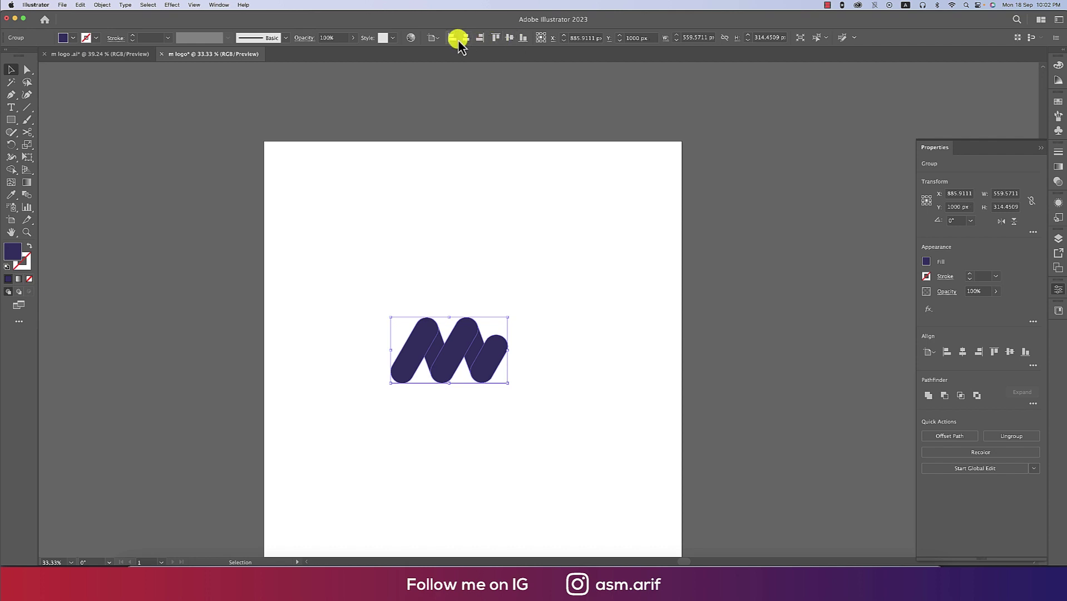
click(464, 38)
click(439, 39)
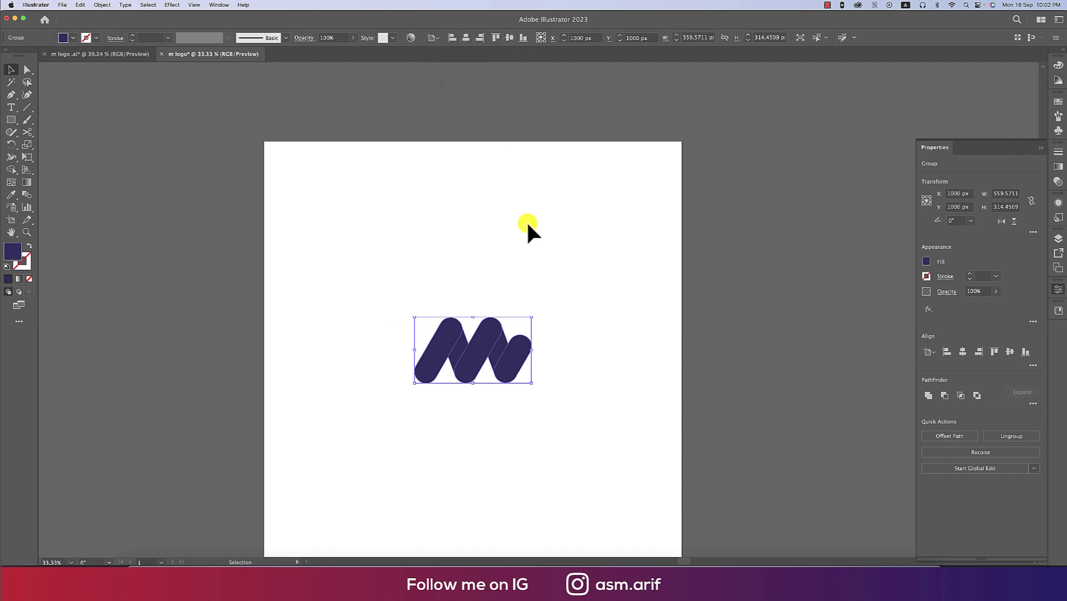
click(541, 306)
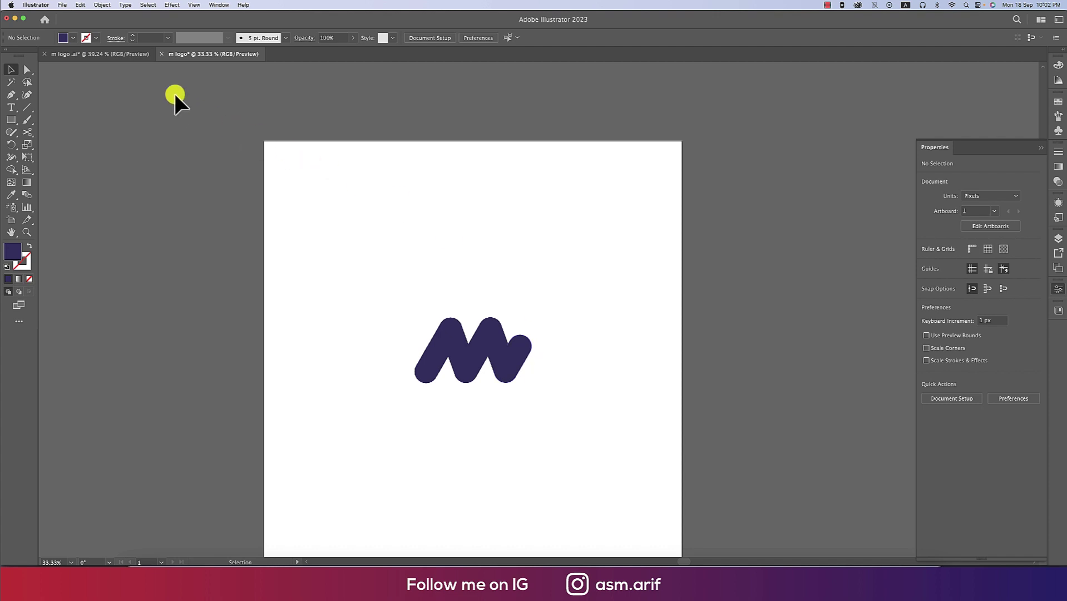
- Copy the "Set of Vibrant Gradients" swatches from the m logo.ai document and place them in the upper-left area of this artboard
click(131, 54)
drag(143, 72, 493, 323)
drag(557, 306, 431, 257)
click(519, 309)
drag(573, 340, 586, 298)
- Ungroup the M logo so that its pieces can be selected individually
click(513, 297)
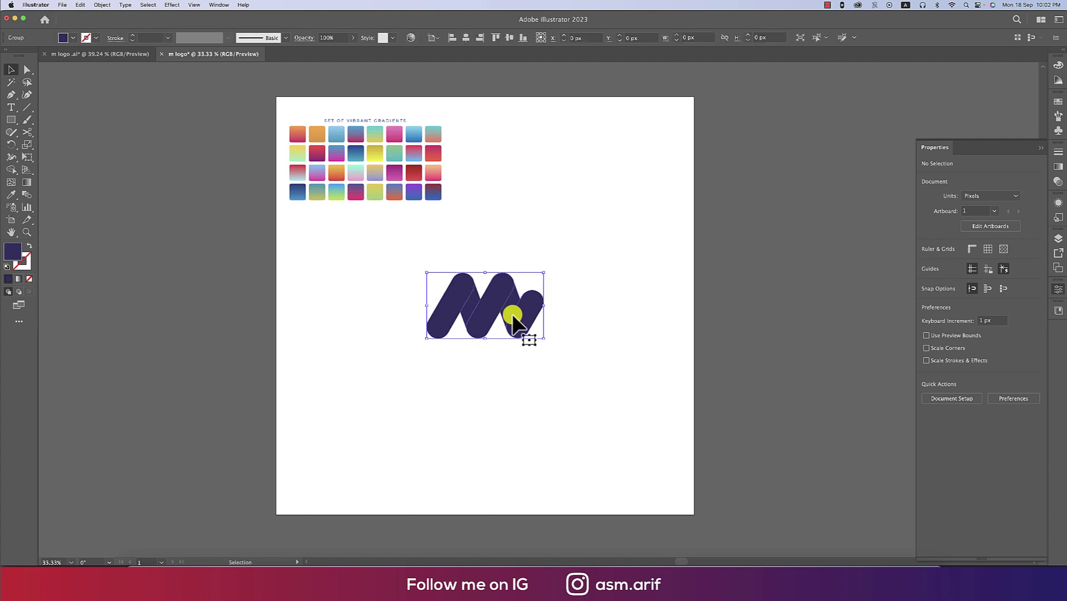
right_click(525, 308)
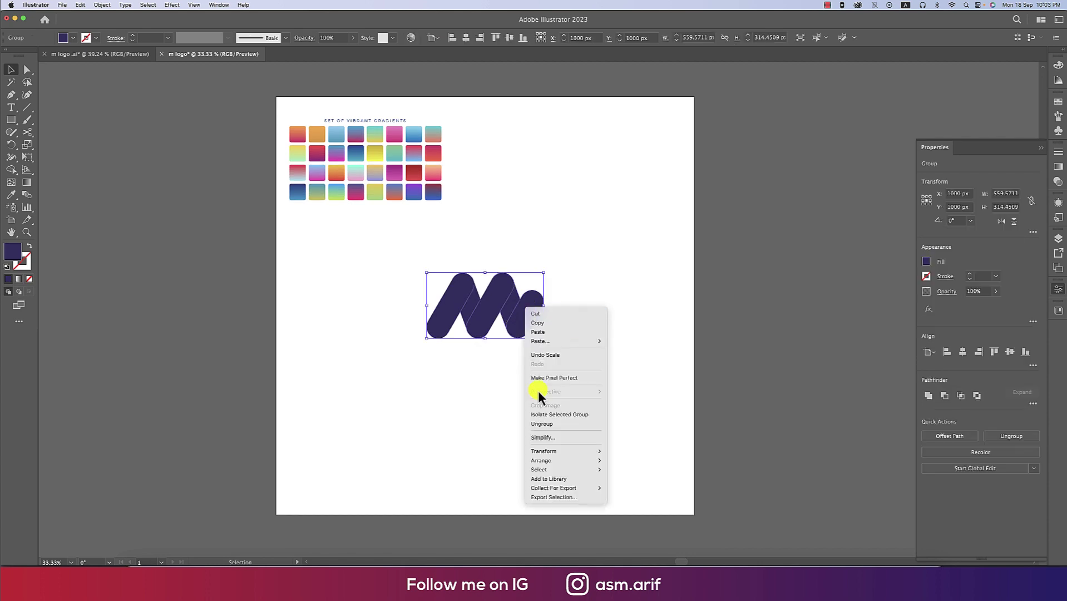
click(557, 424)
click(577, 252)
click(468, 291)
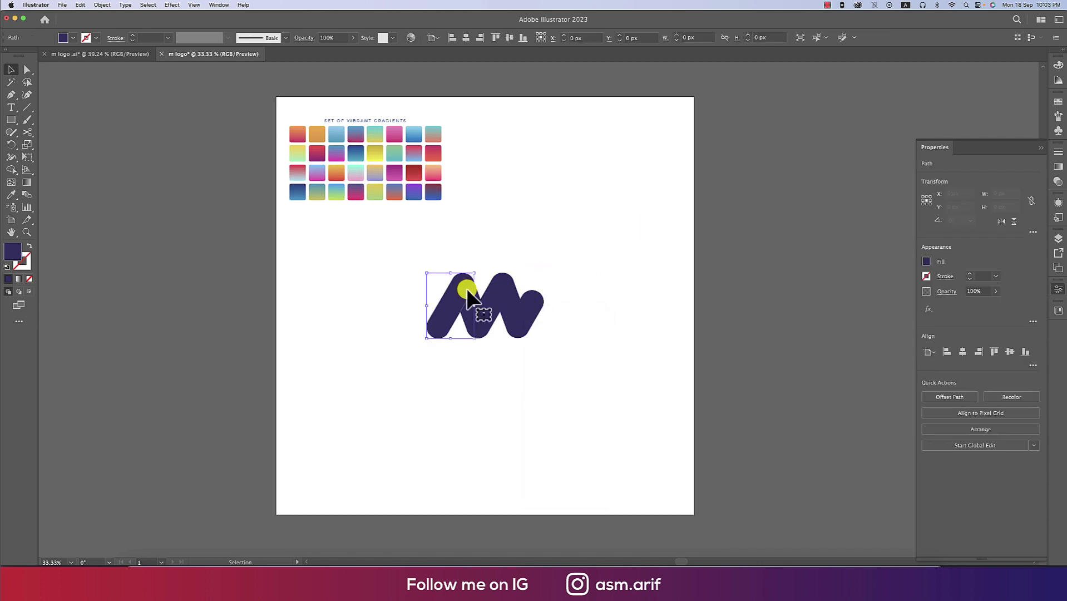
- Select all logo pieces and apply the peach-to-pink gradient sampled from the last swatch in the third row
drag(435, 261, 598, 307)
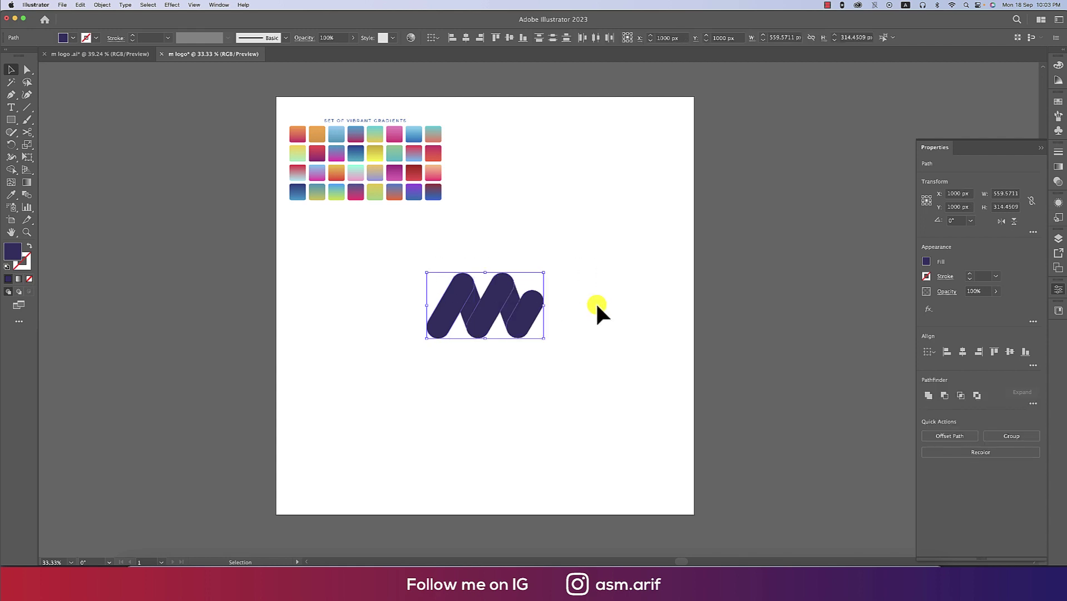
key(i)
click(439, 171)
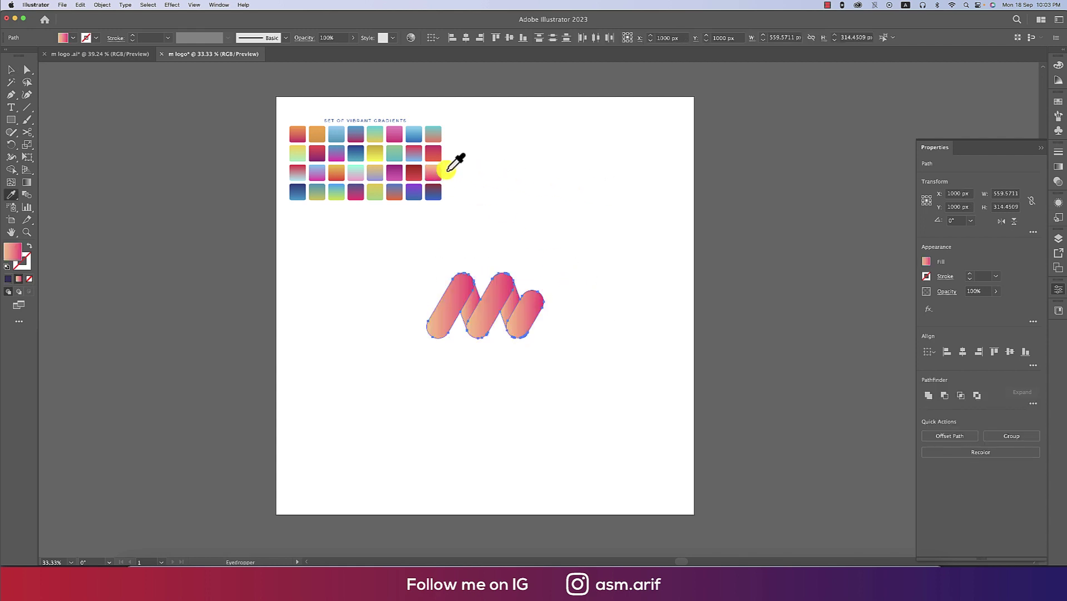
click(11, 70)
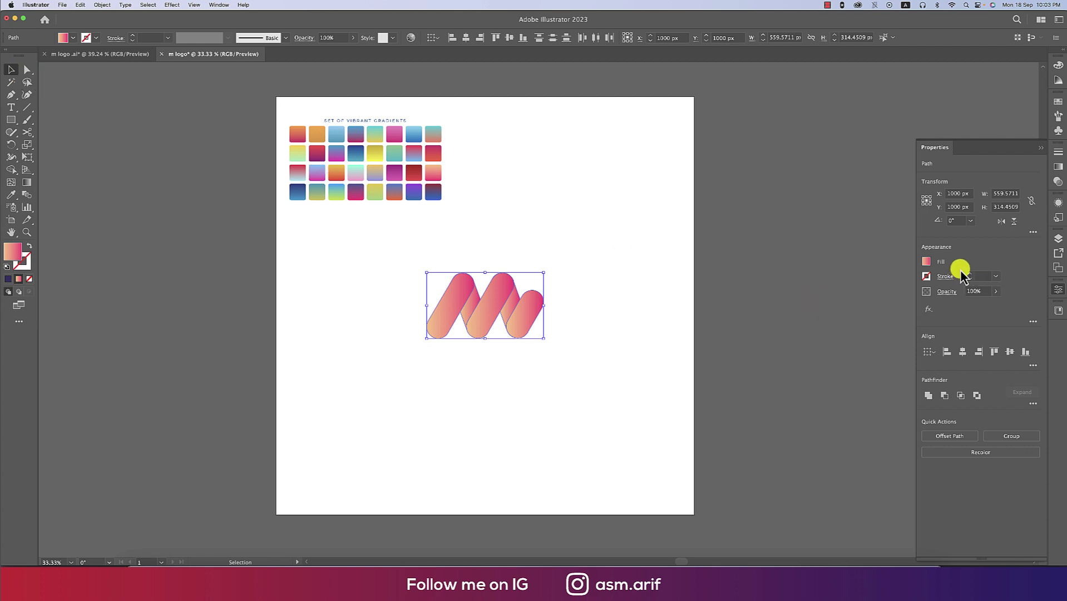
- Reverse the gradient on all logo pieces so it runs from pink to peach, and deselect them
click(1058, 167)
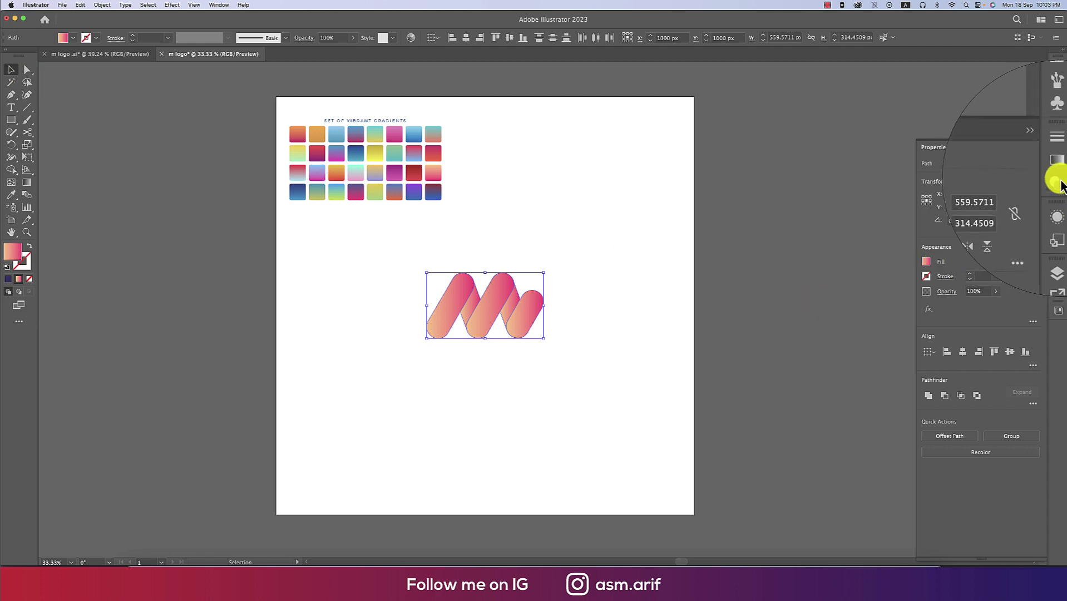
click(935, 203)
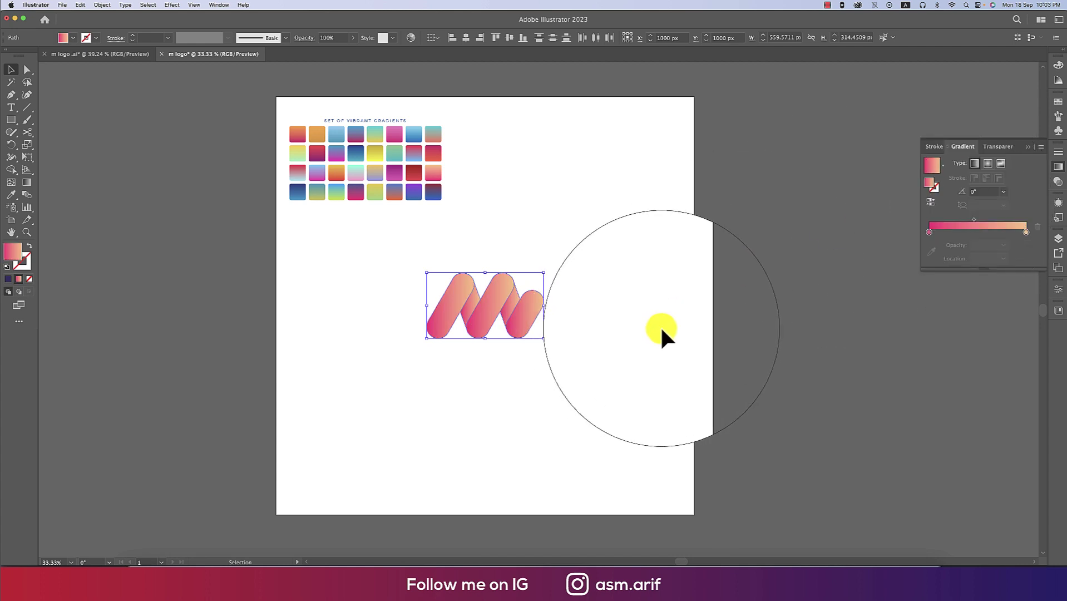
click(606, 322)
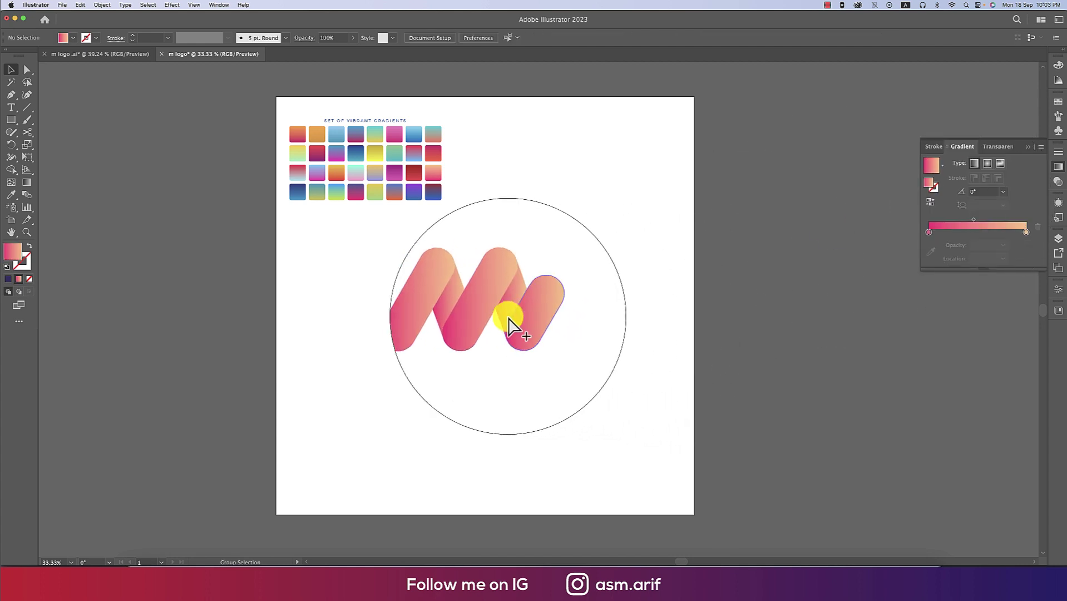
- Redirect the first diagonal piece's gradient with the Gradient tool to an angle of about 146°
scroll(504, 321, up, 3)
click(397, 293)
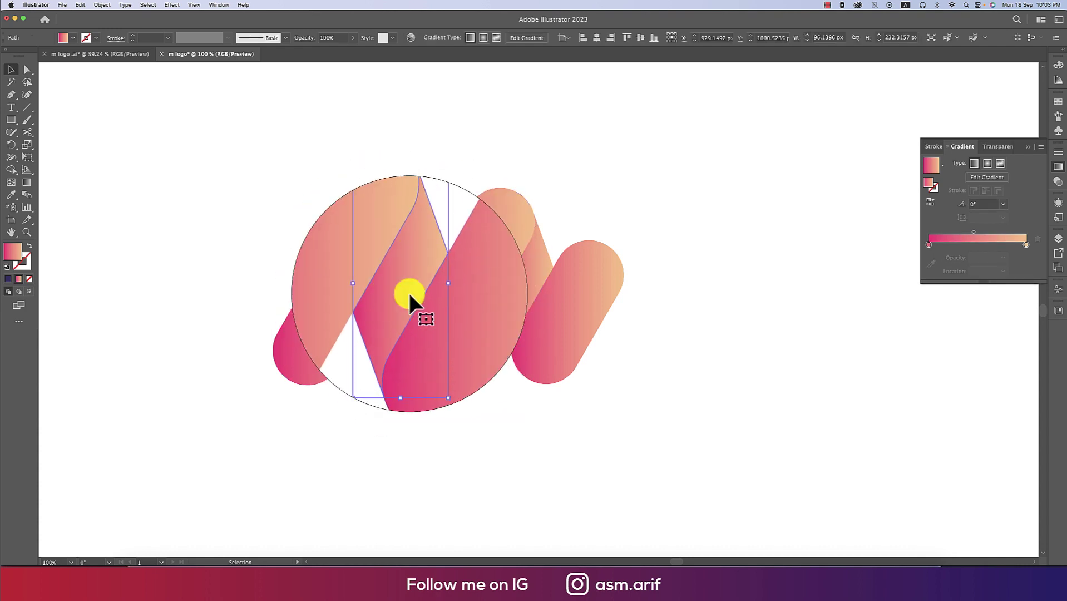
key(g)
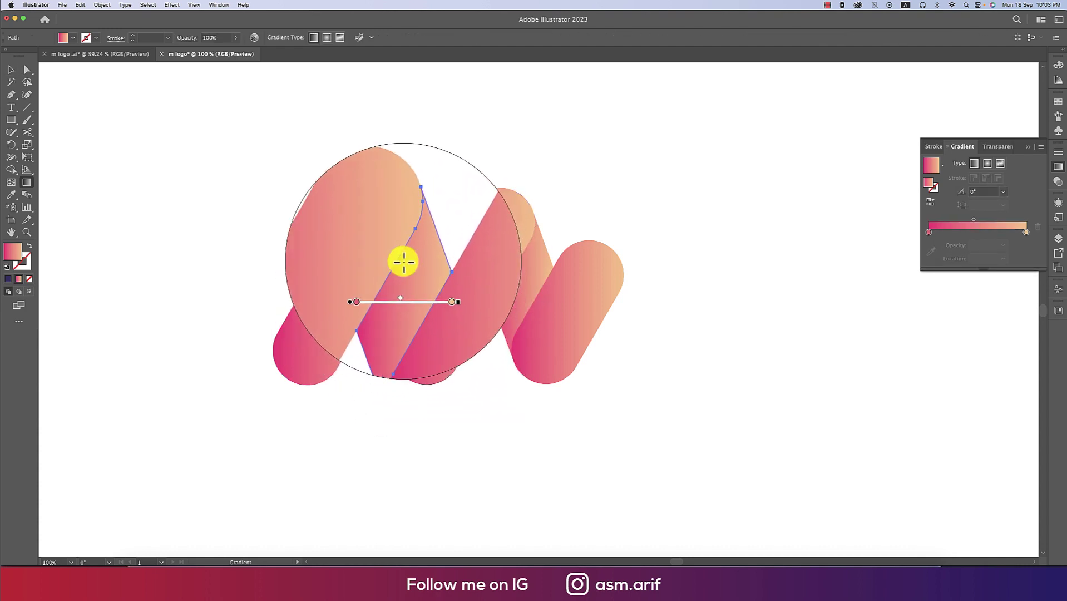
mouse_move(393, 251)
mouse_down()
mouse_move(422, 313)
mouse_move(389, 265)
mouse_move(374, 277)
mouse_move(400, 288)
mouse_move(390, 290)
mouse_up()
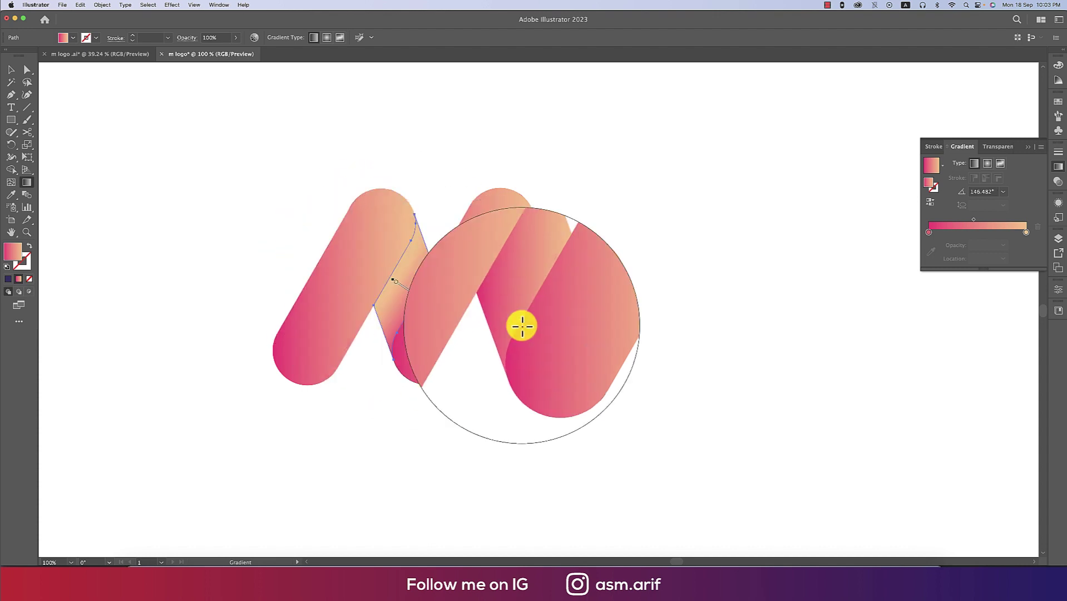
- Redirect the second diagonal piece's gradient with the Gradient tool to an angle of about 149°
drag(522, 322, 533, 297)
key(v)
click(533, 290)
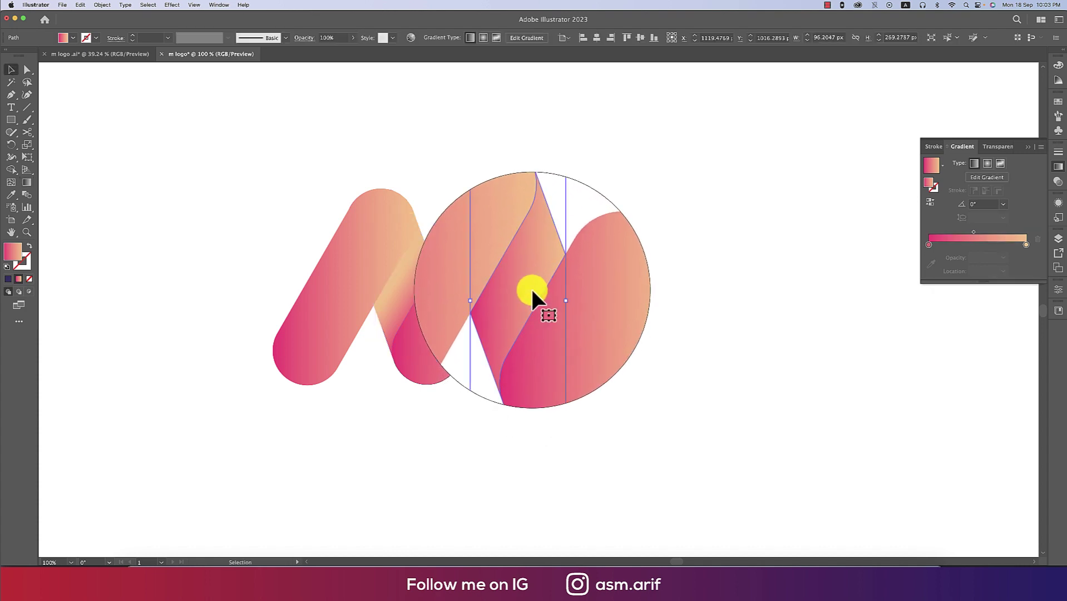
key(g)
mouse_move(548, 315)
mouse_down()
mouse_move(503, 279)
mouse_move(516, 290)
mouse_up()
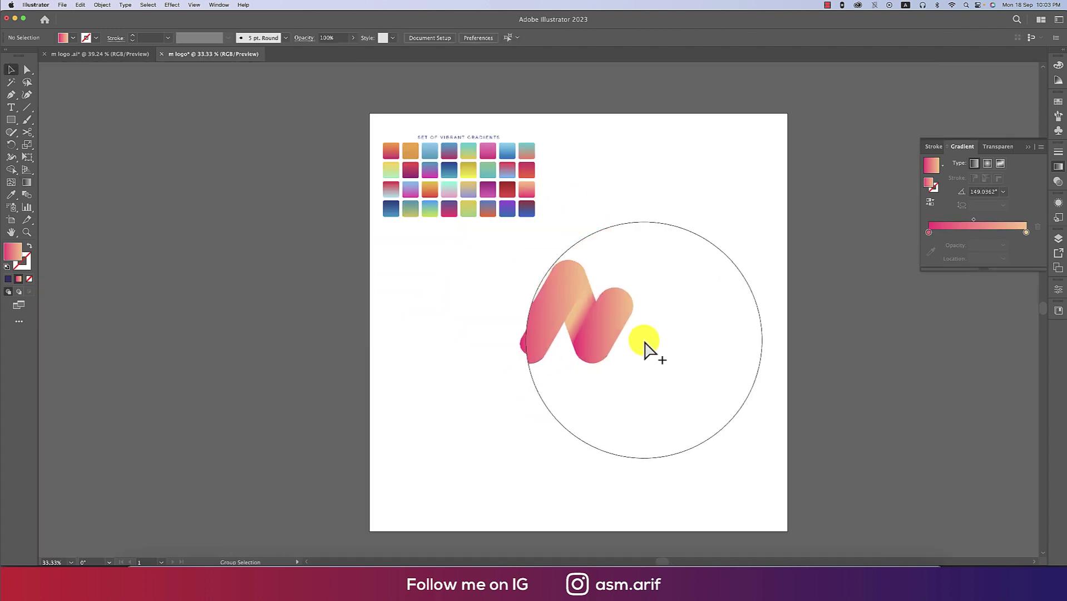
- Move the set of gradient swatches off the artboard into the empty area to its left
click(482, 165)
drag(449, 167, 218, 144)
- Group all pieces of the M logo, shift the group slightly up and left on the artboard, and deselect it
click(590, 333)
key(a)
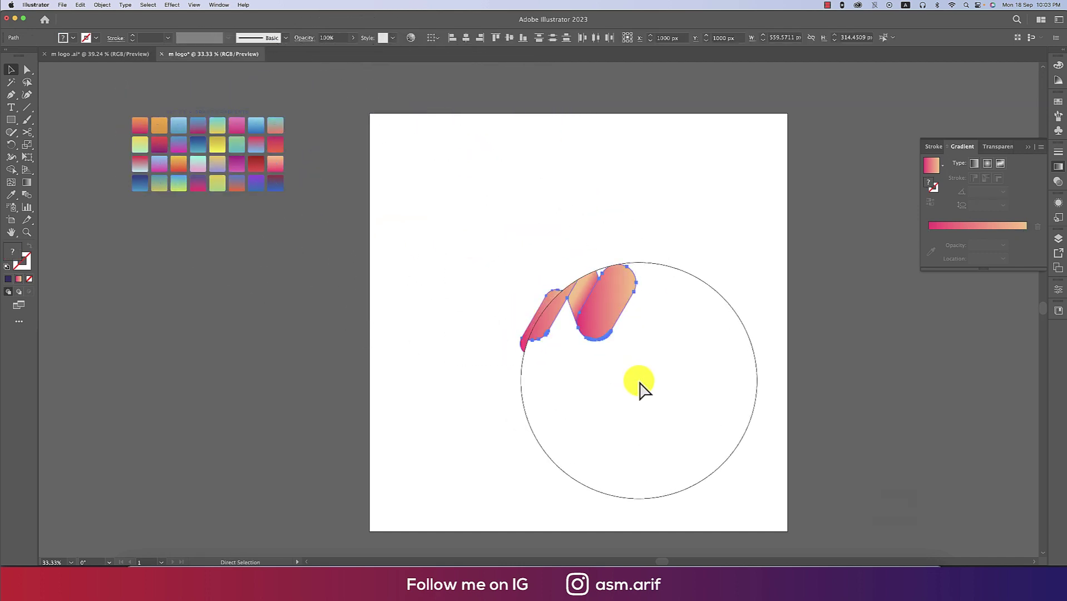
key(super+g)
drag(622, 336, 614, 321)
click(463, 218)
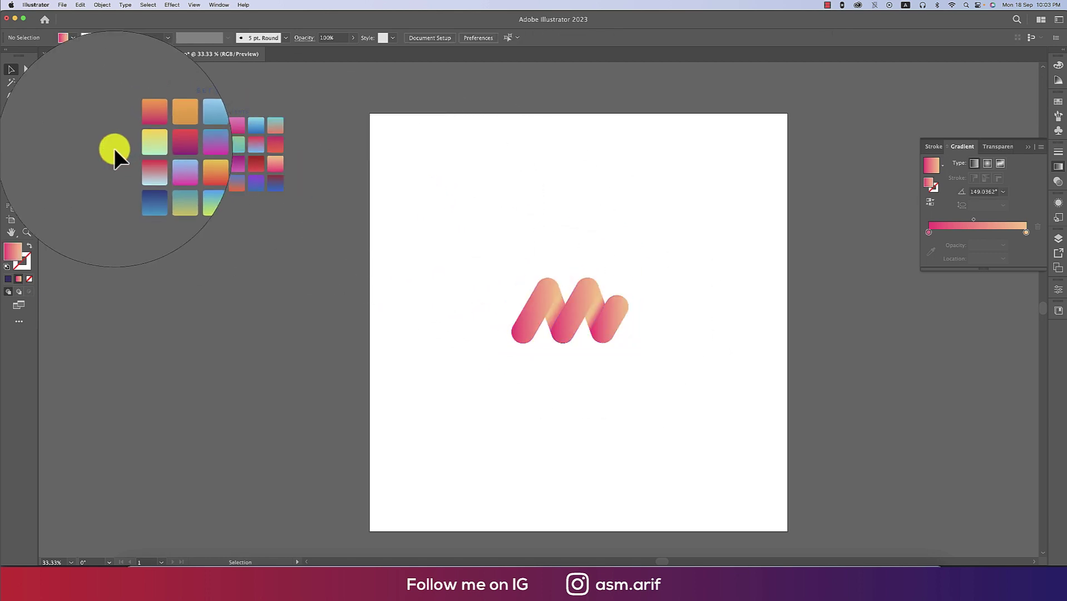
- Create a 2000 x 2000 px rectangle as a background with the Rectangle tool
click(11, 124)
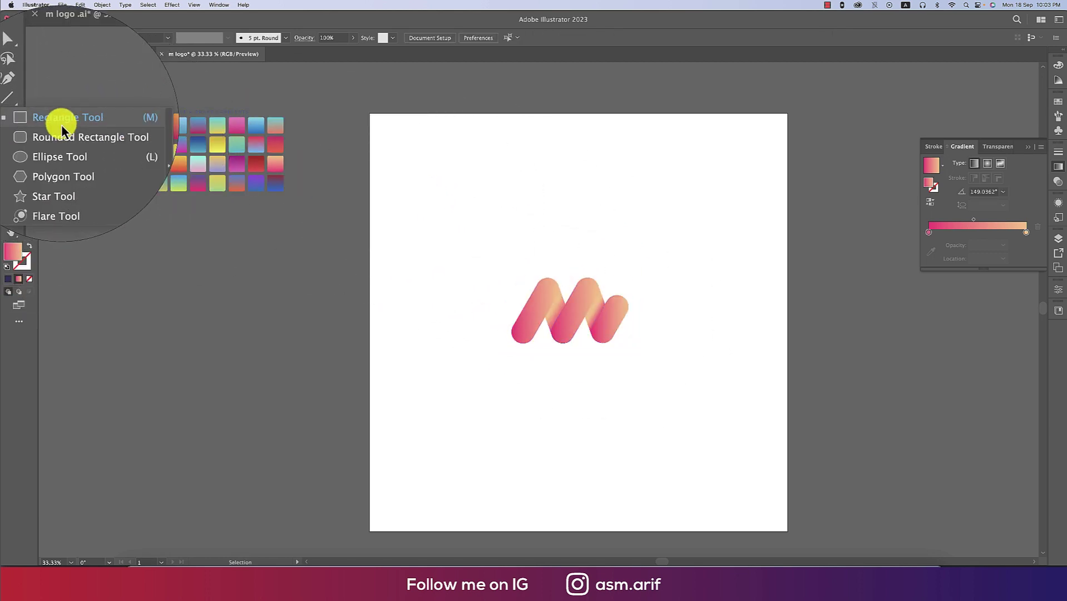
click(61, 124)
click(450, 171)
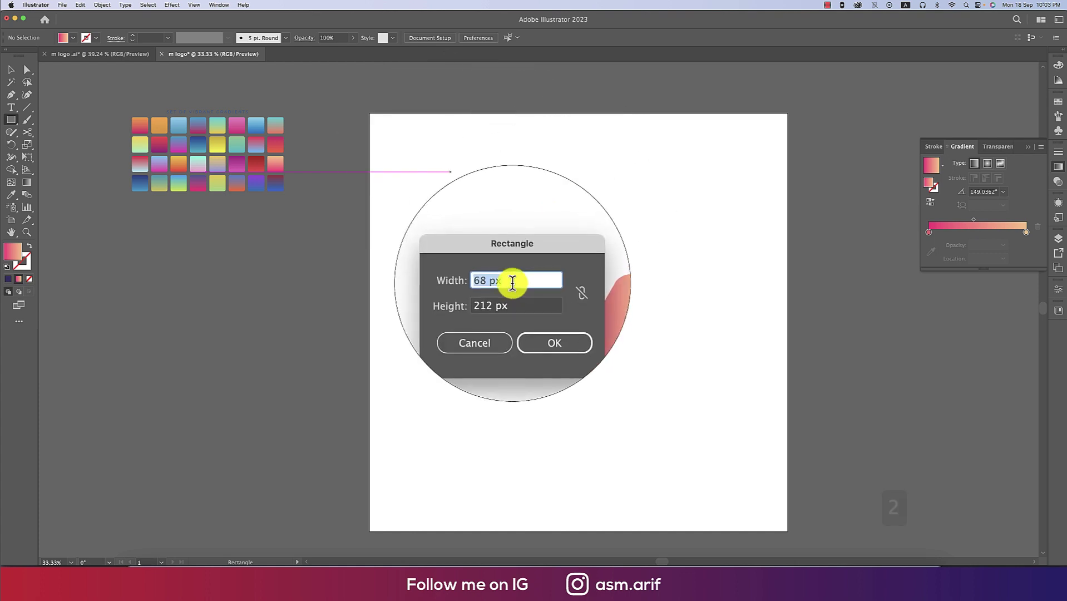
key(Tab)
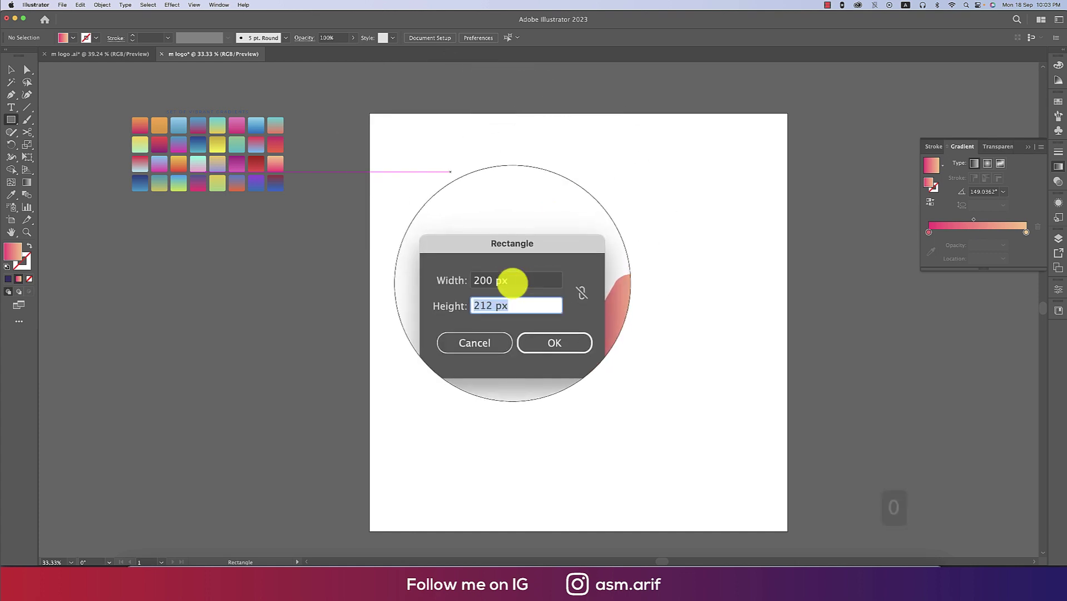
key(shift+Tab)
text(2000)
key(Tab)
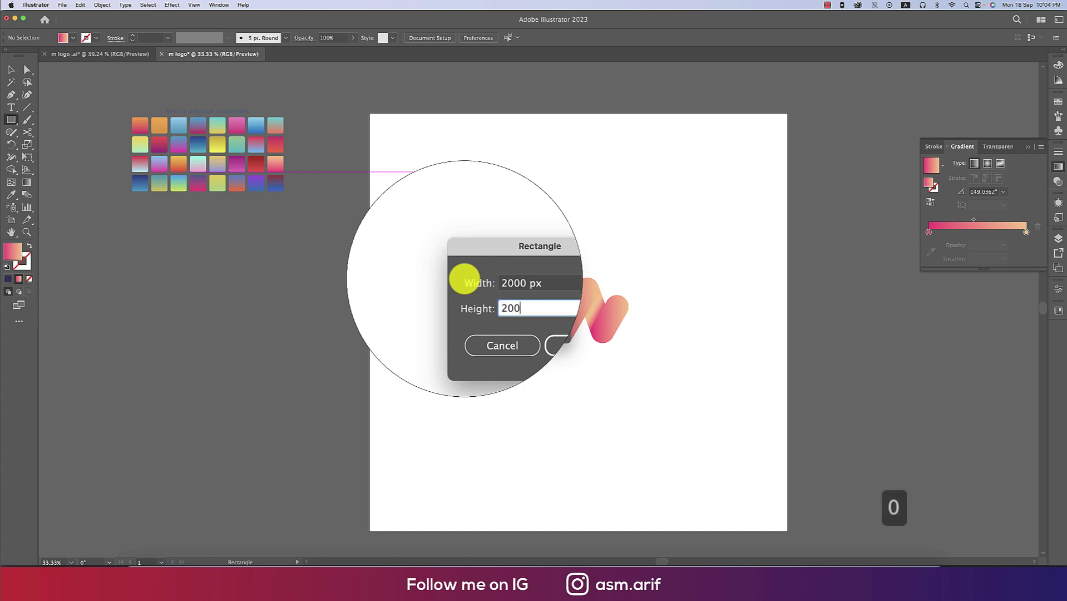
key(Return)
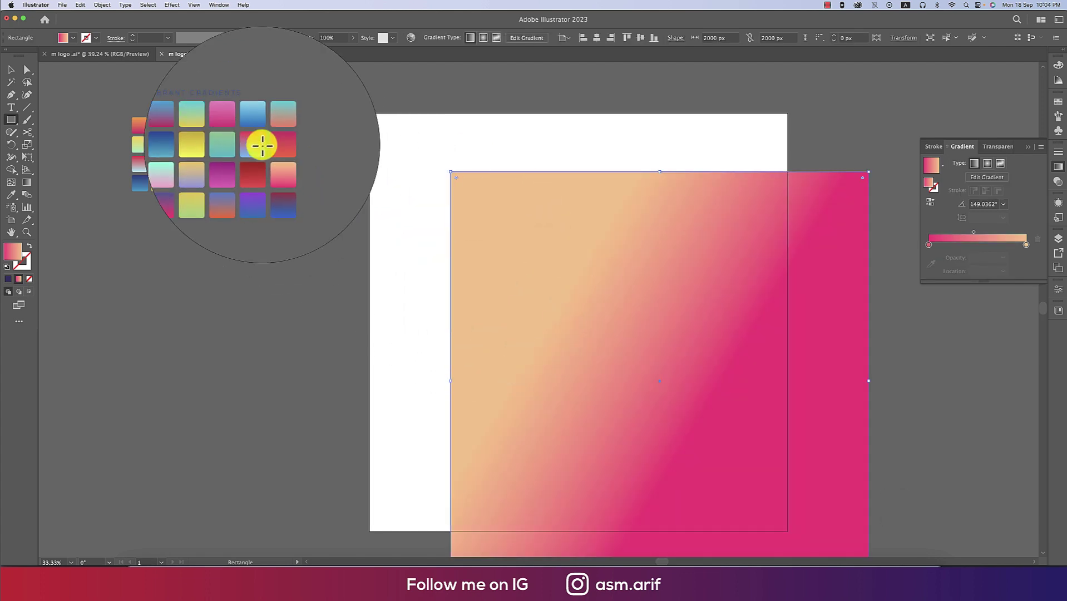
- Fill the background rectangle with a very dark navy of about C 100, M 98, Y 42, K 59
click(73, 37)
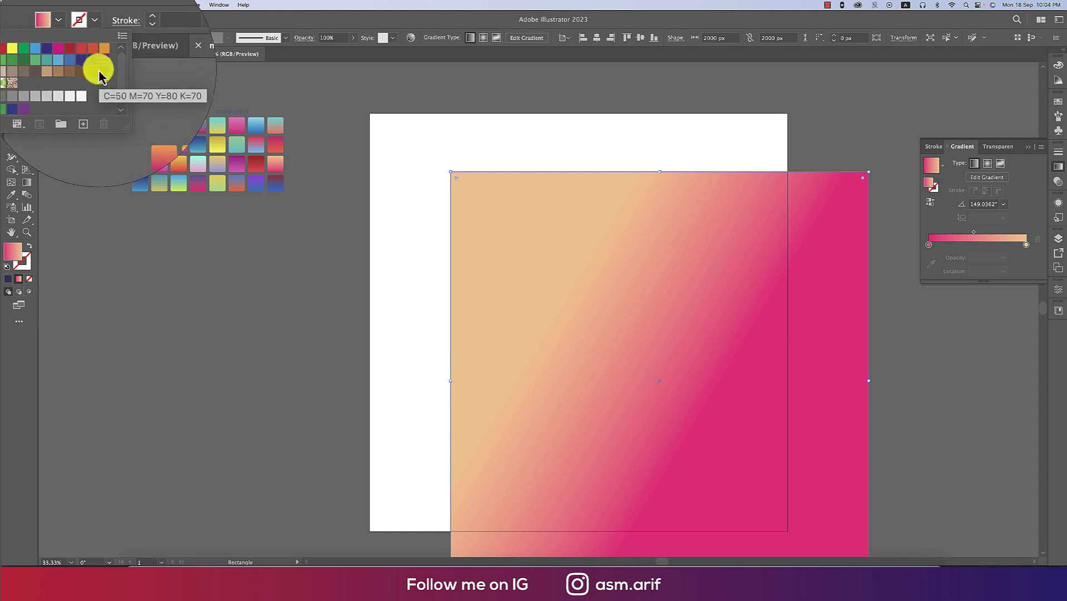
click(96, 63)
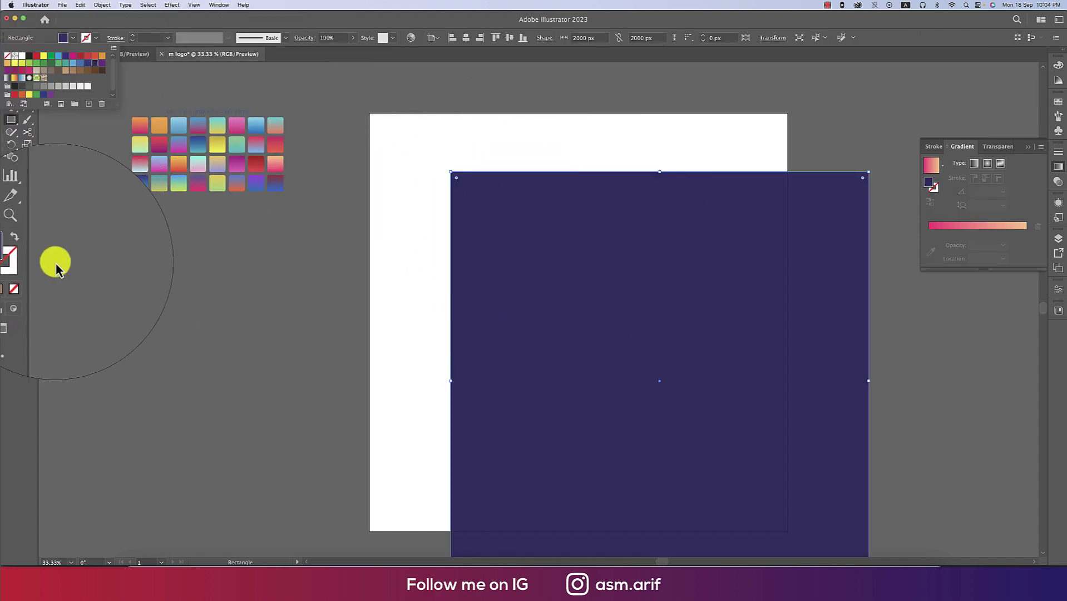
click(23, 261)
double_click(19, 256)
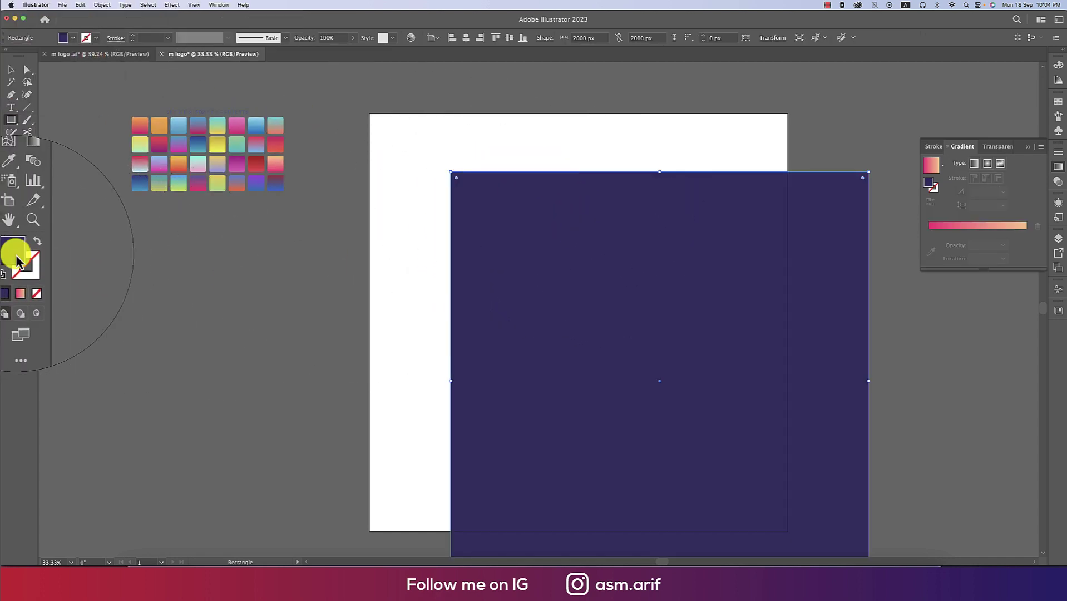
mouse_move(617, 277)
mouse_down()
mouse_move(631, 281)
mouse_move(609, 299)
mouse_up()
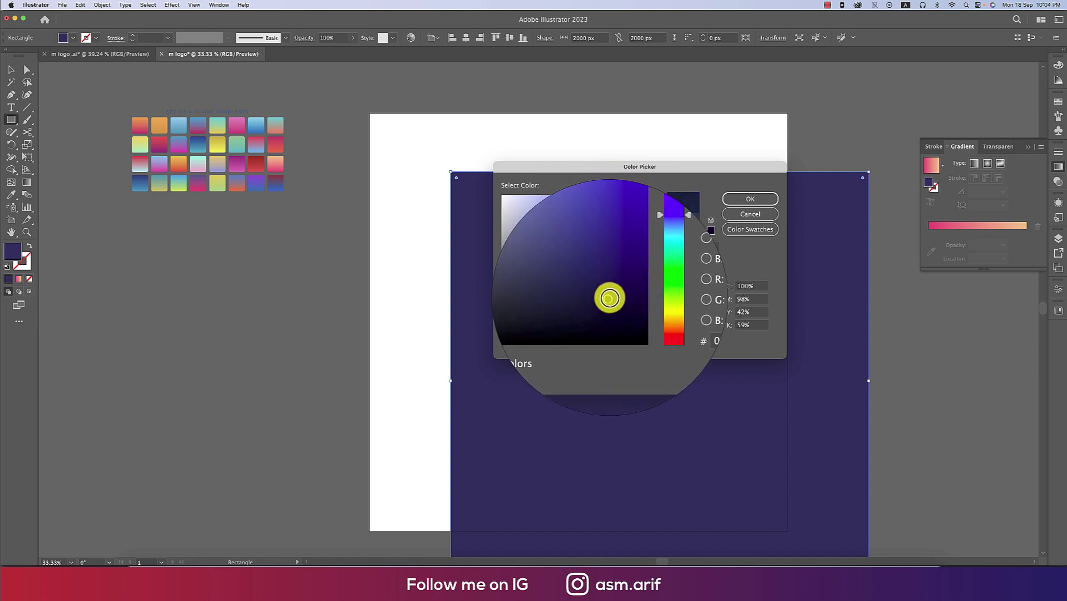
click(750, 199)
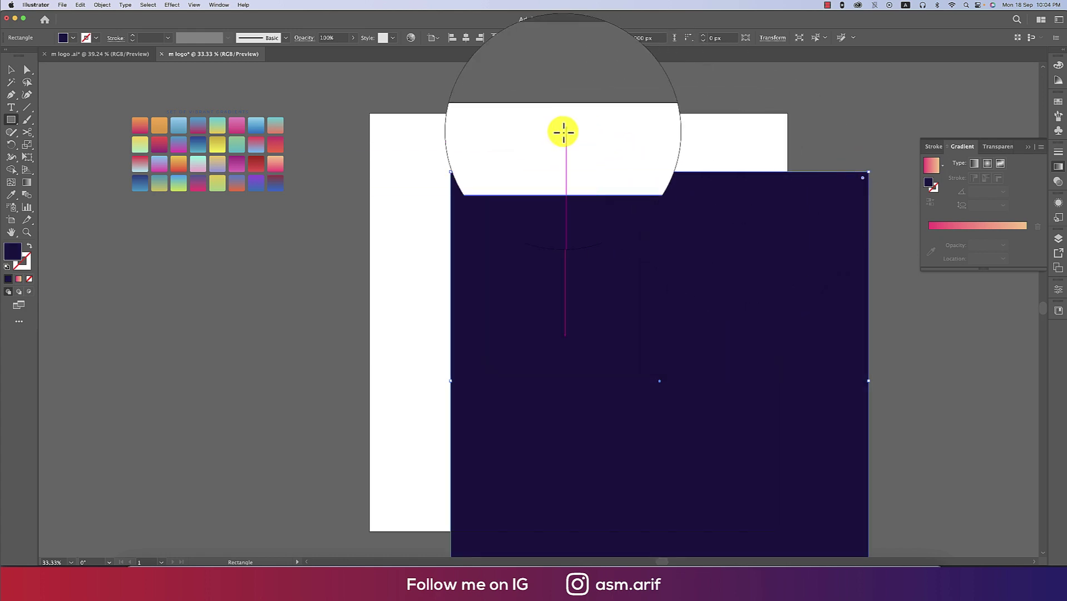
- Align the background rectangle to the artboard's center horizontally and vertically
click(466, 37)
click(507, 37)
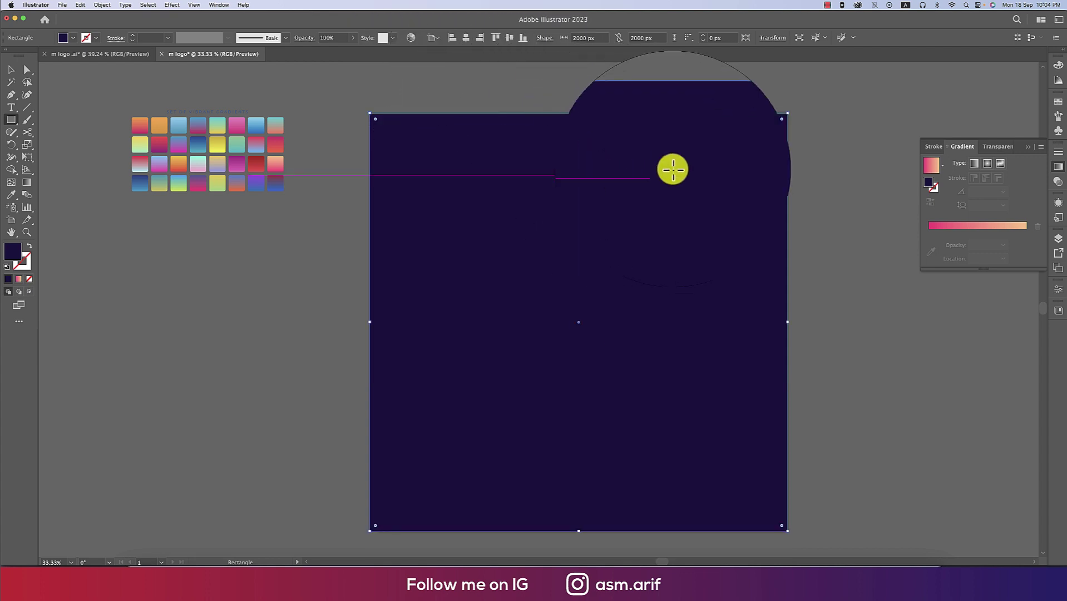
- Send the background rectangle behind the logo and lock it
right_click(673, 170)
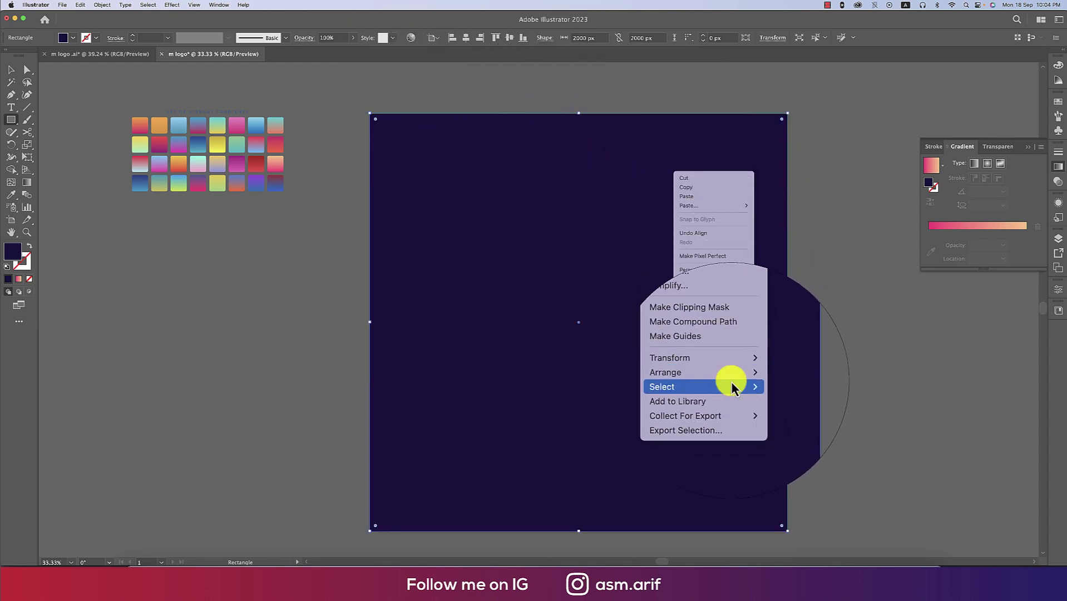
mouse_move(735, 379)
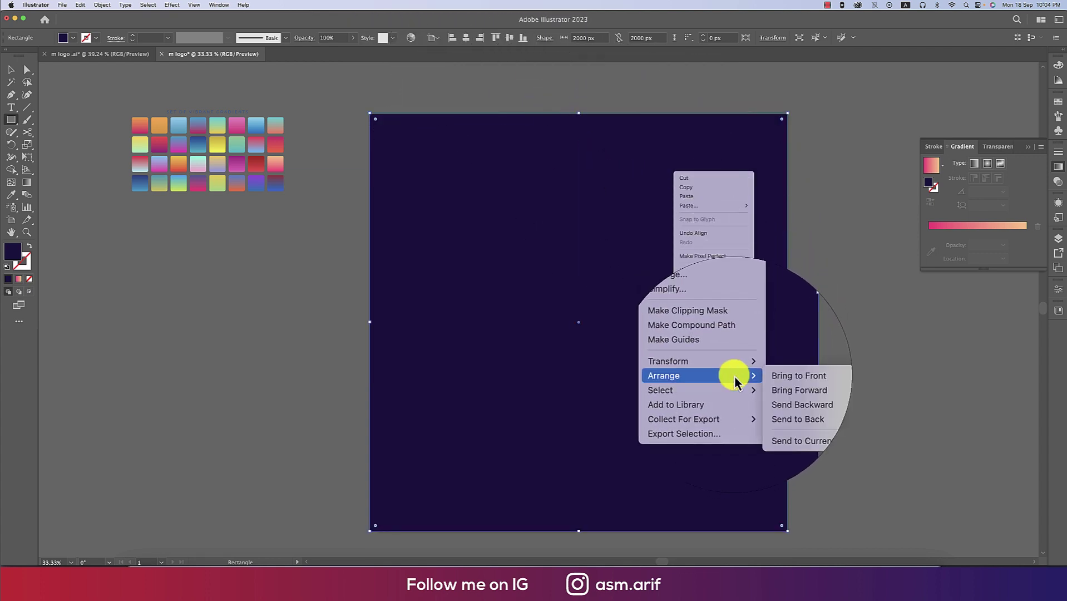
click(797, 407)
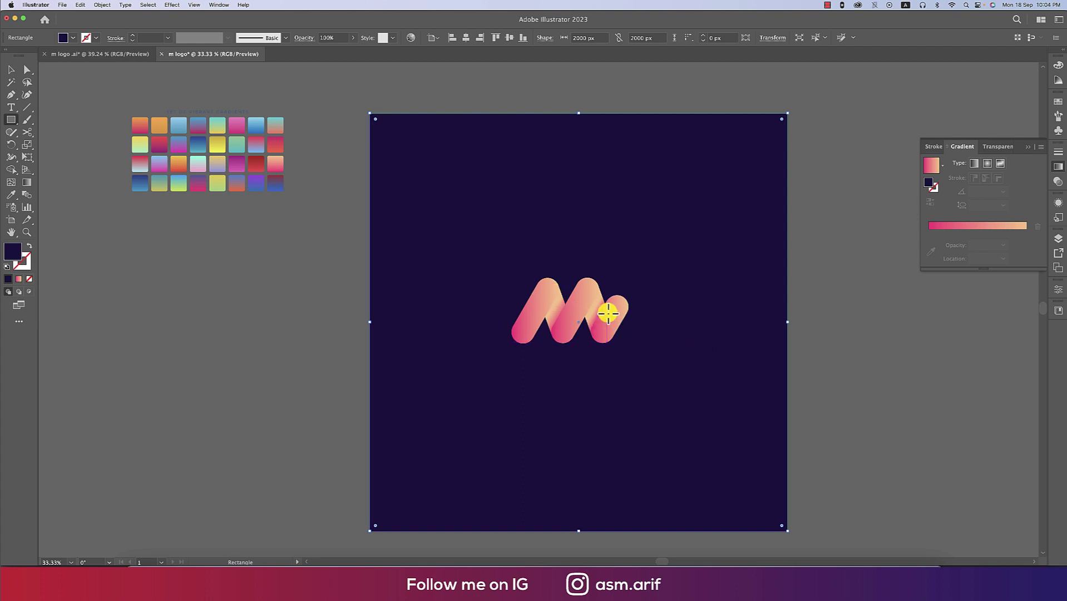
key(super+2)
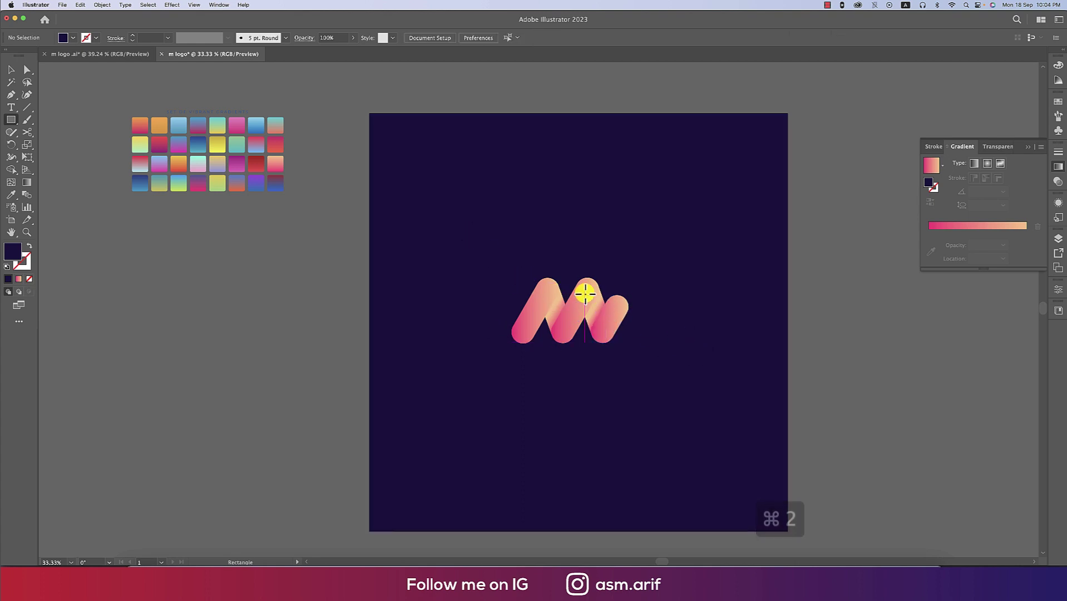
- Place a line of point text just below the logo and set its font size to 72 pt
key(v)
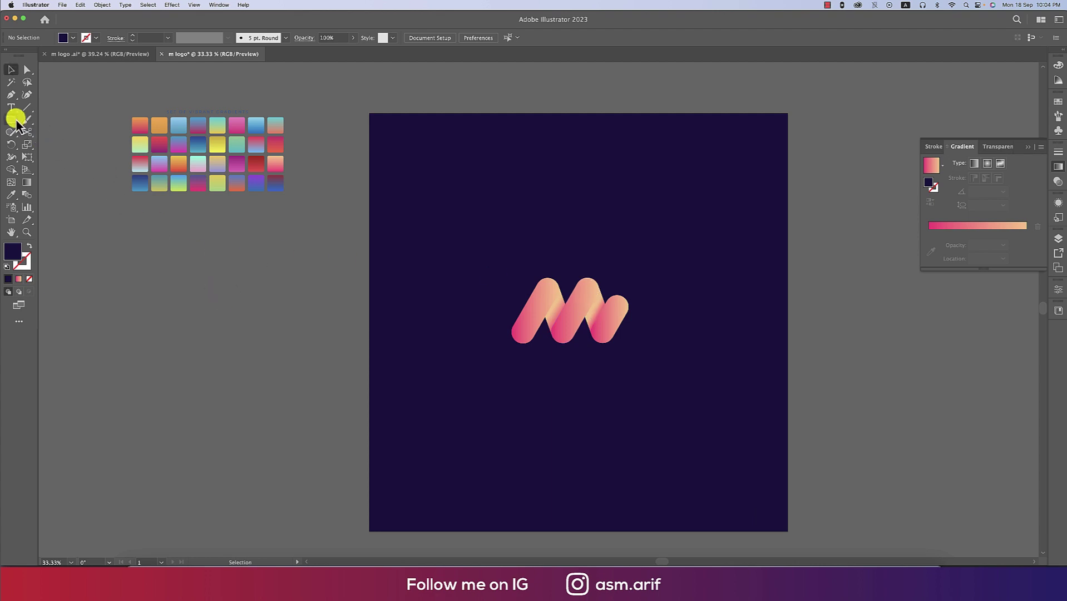
drag(12, 112, 34, 105)
click(506, 382)
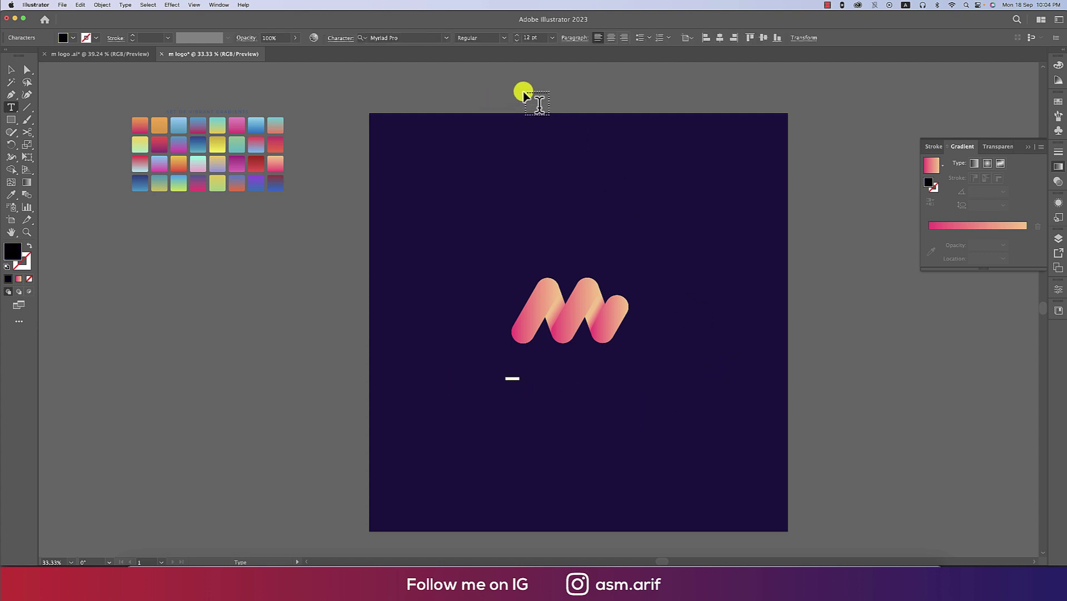
click(552, 38)
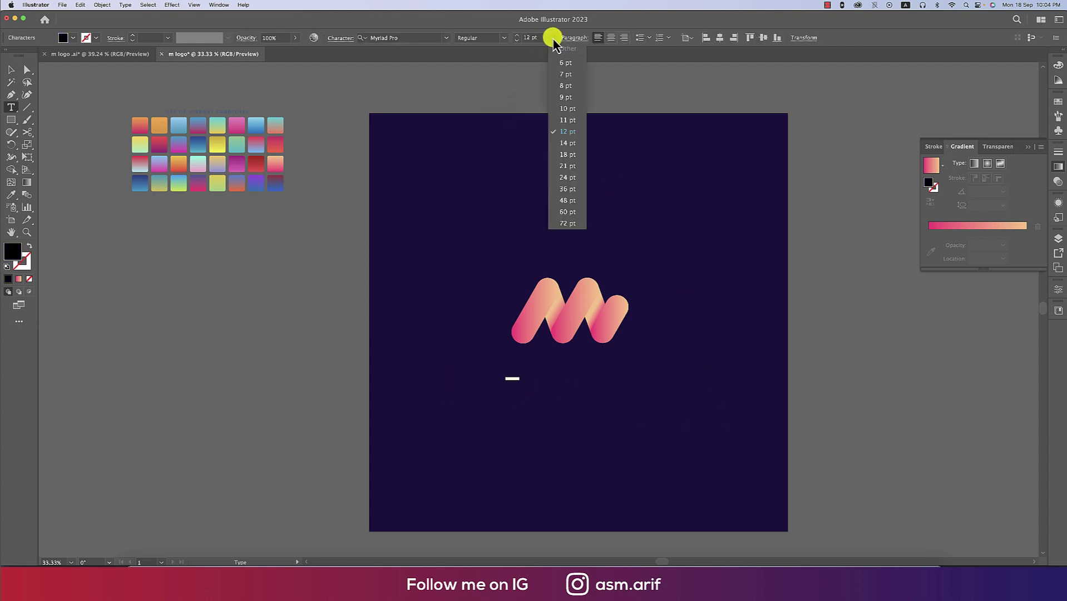
click(573, 223)
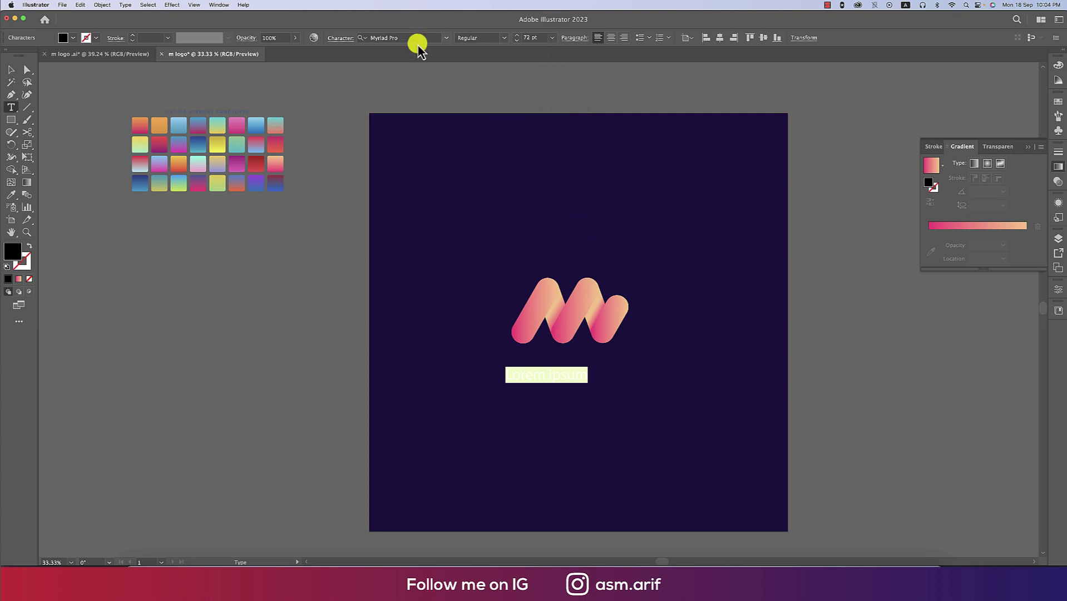
- Search the fonts for "roboto" and set the placeholder text to Roboto Black
click(444, 38)
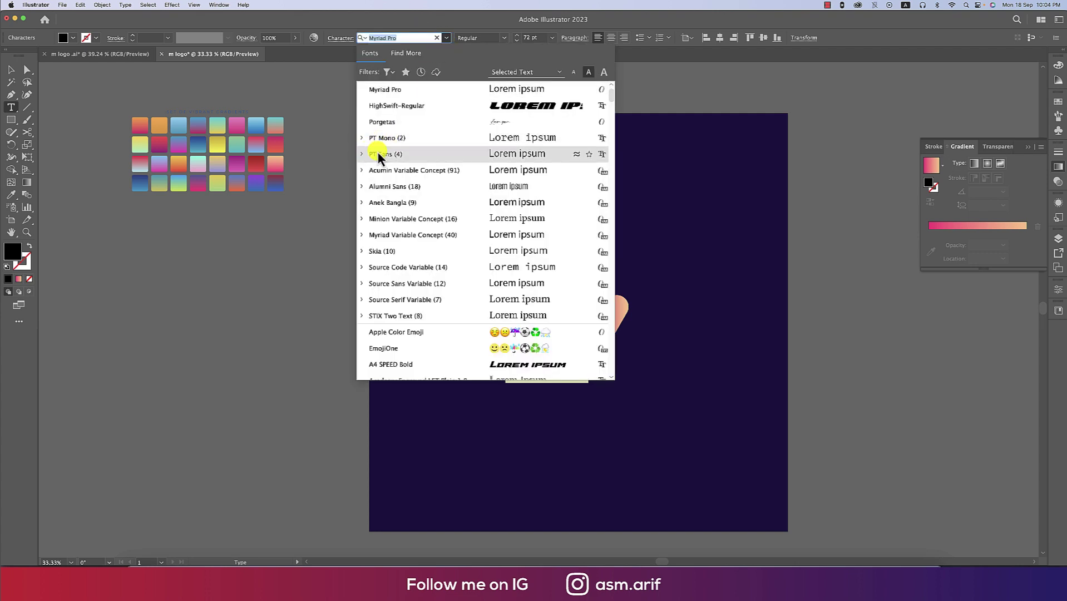
scroll(435, 238, down, 10)
scroll(439, 245, down, 10)
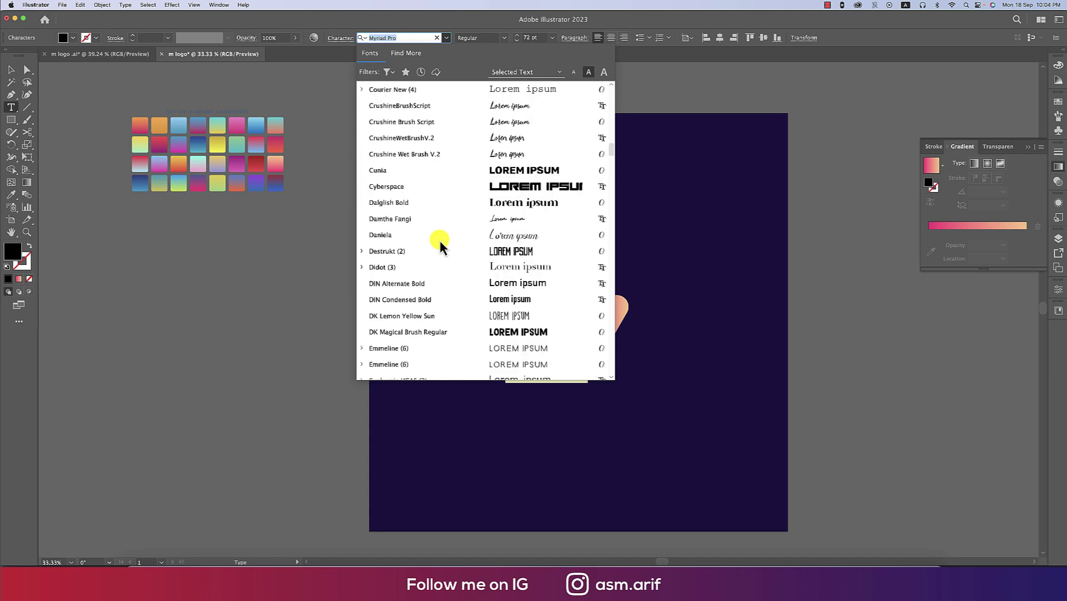
scroll(436, 239, down, 3)
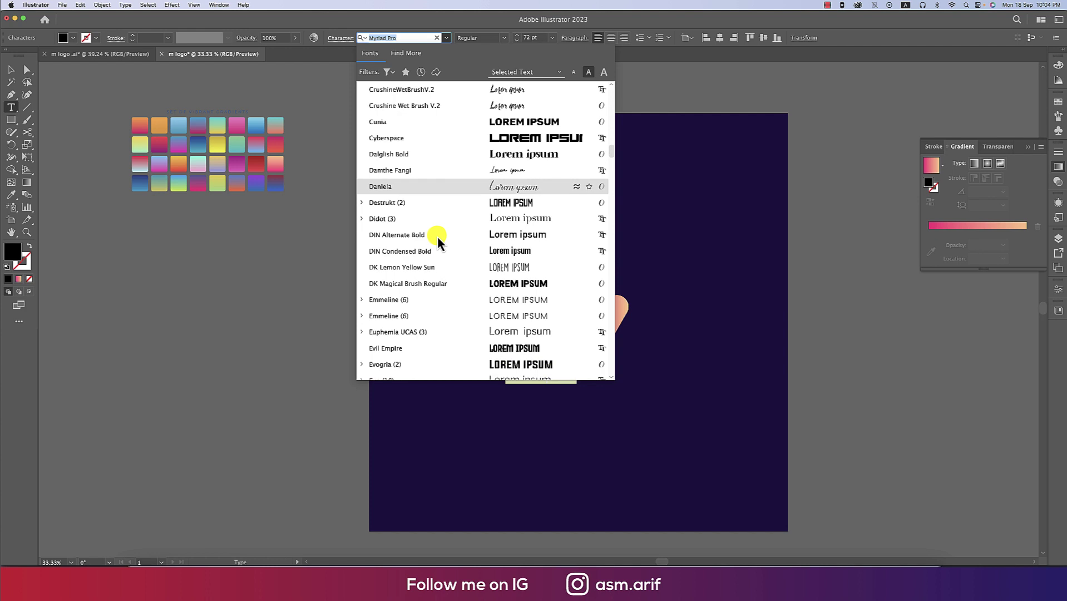
click(361, 301)
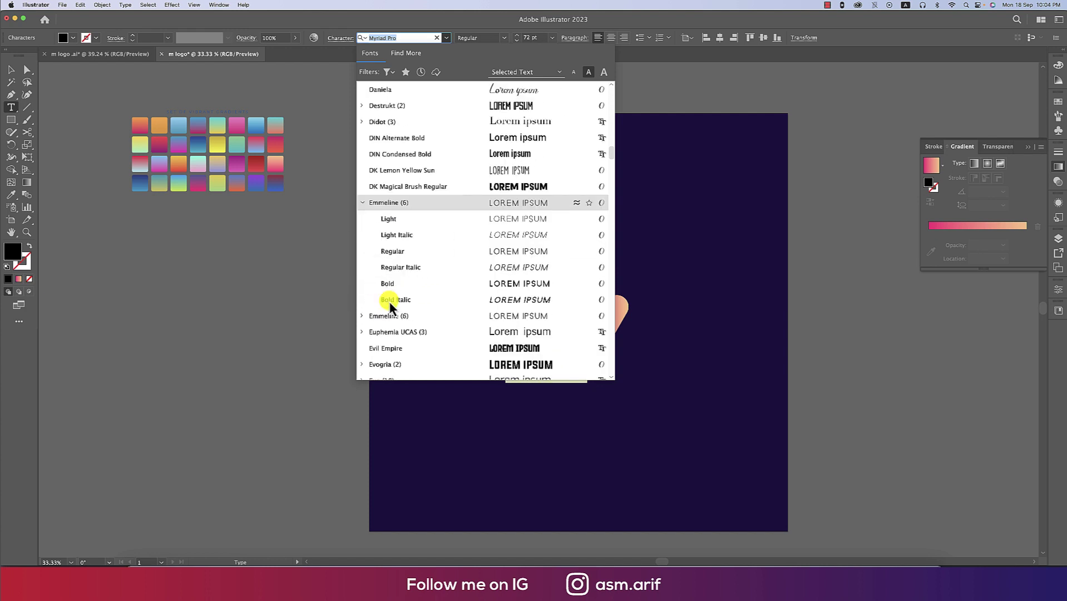
key(super+a)
text(rob)
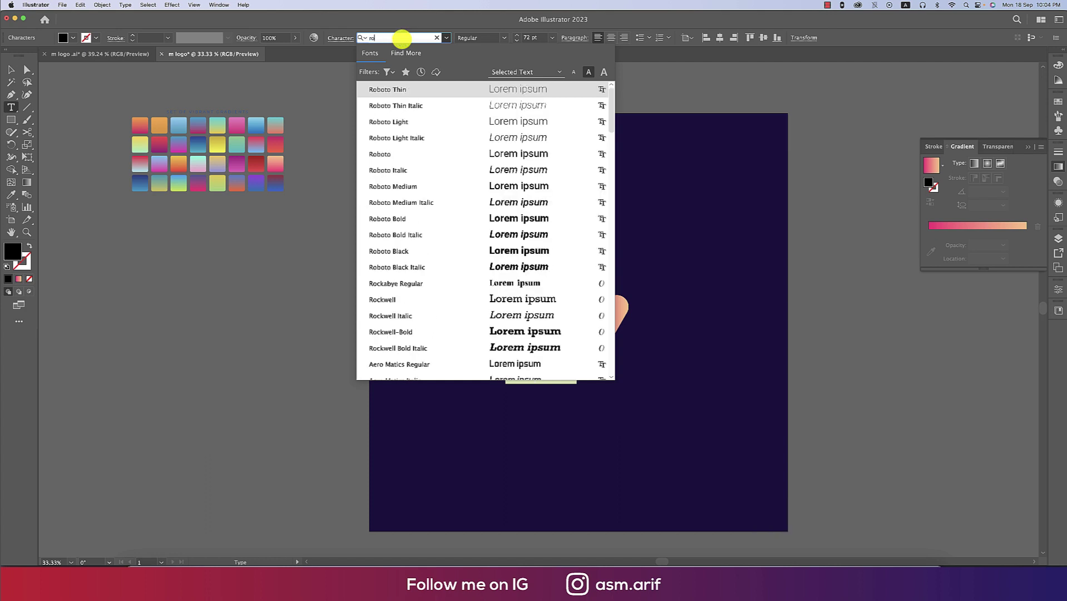
text(oto)
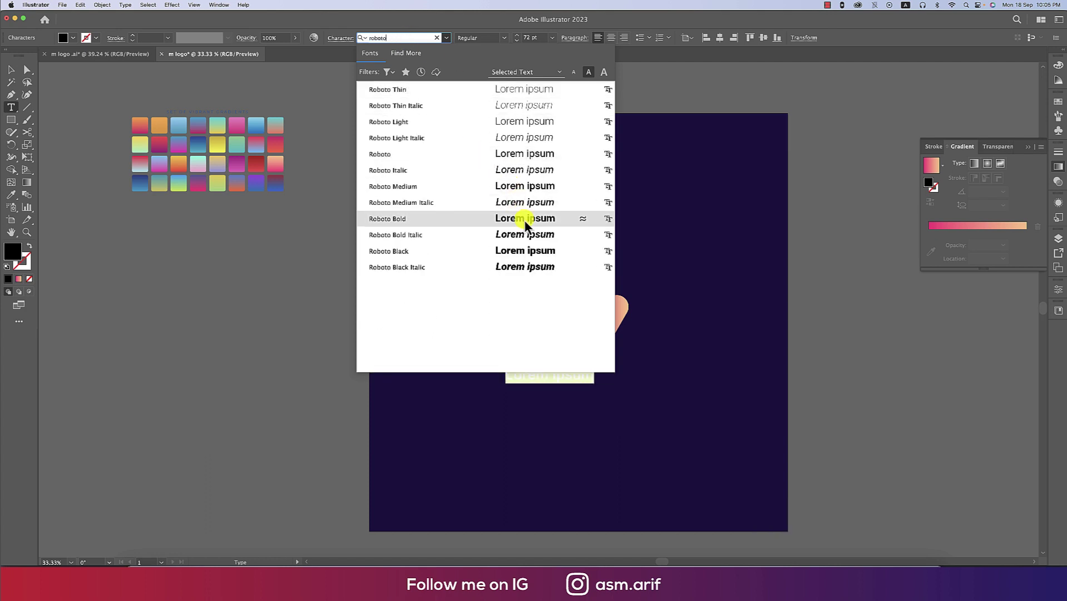
click(533, 251)
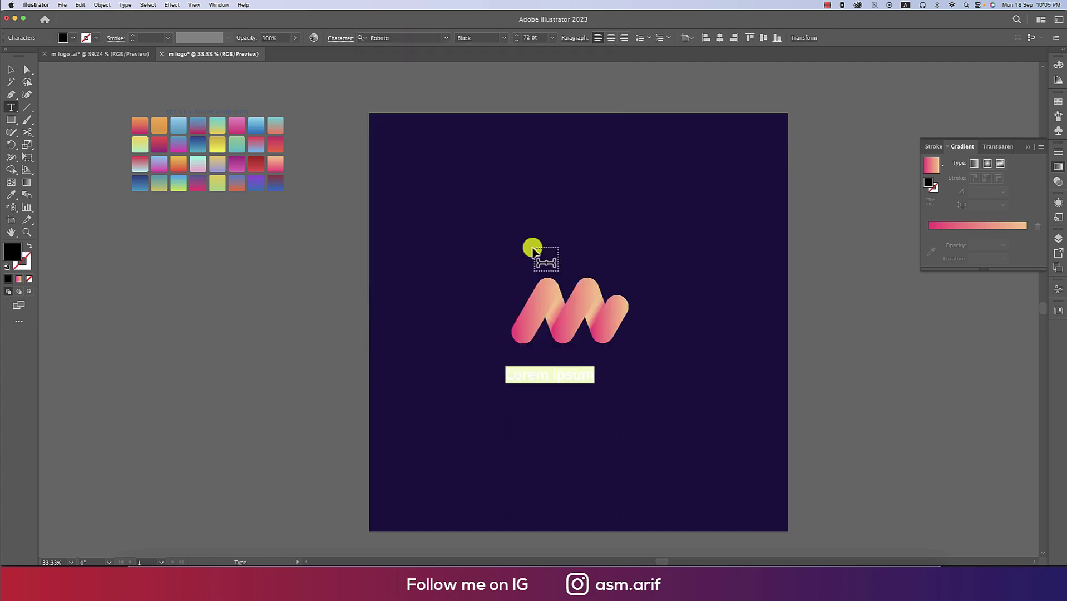
- Replace the placeholder text with MOCHOR and fill the lettering with white
text(MOCHOR)
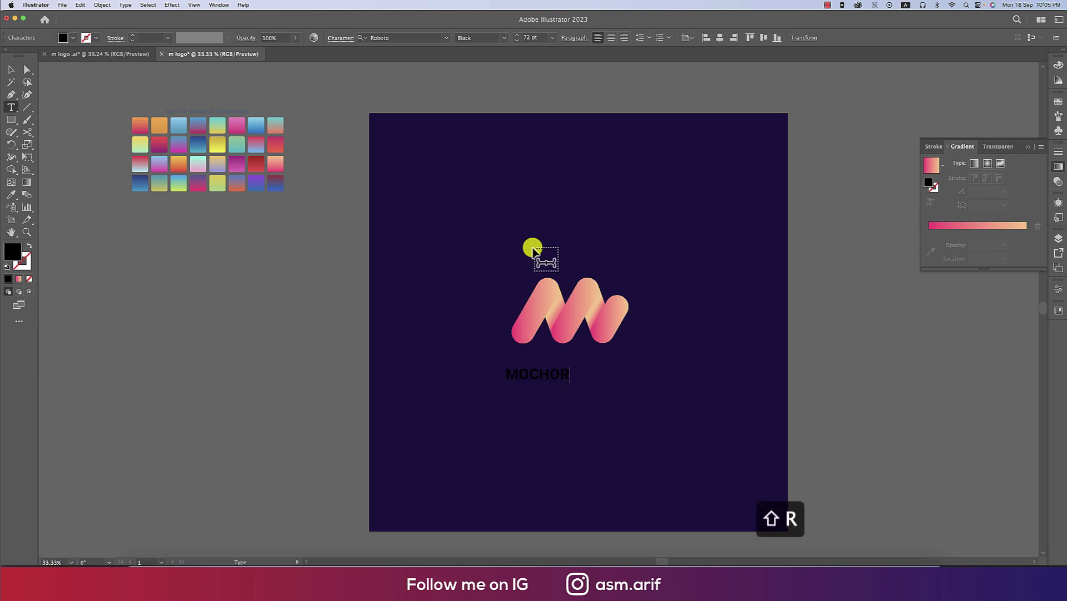
key(super+a)
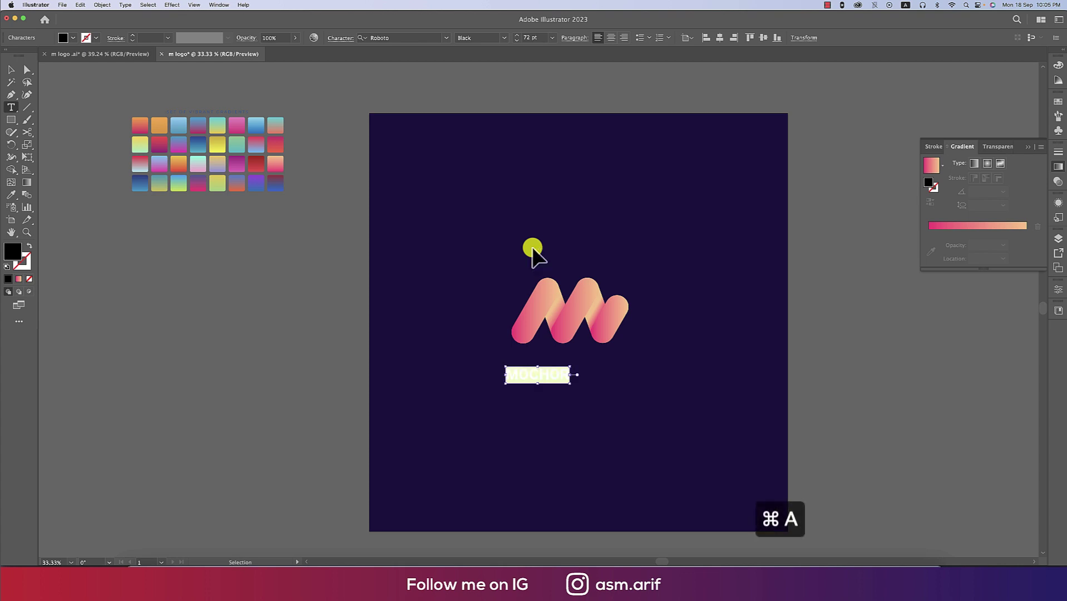
click(73, 38)
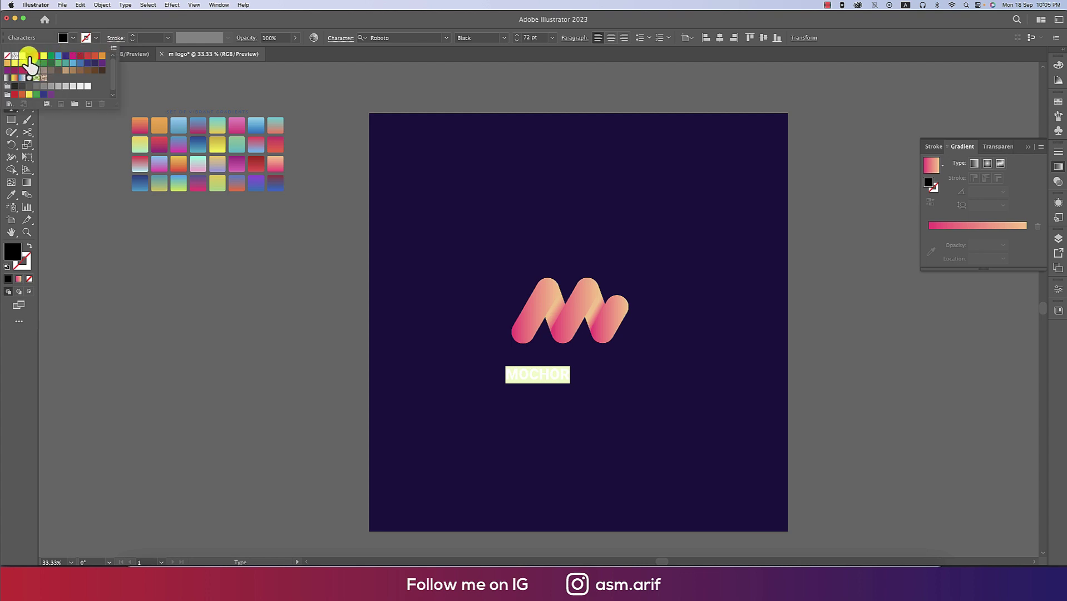
click(22, 56)
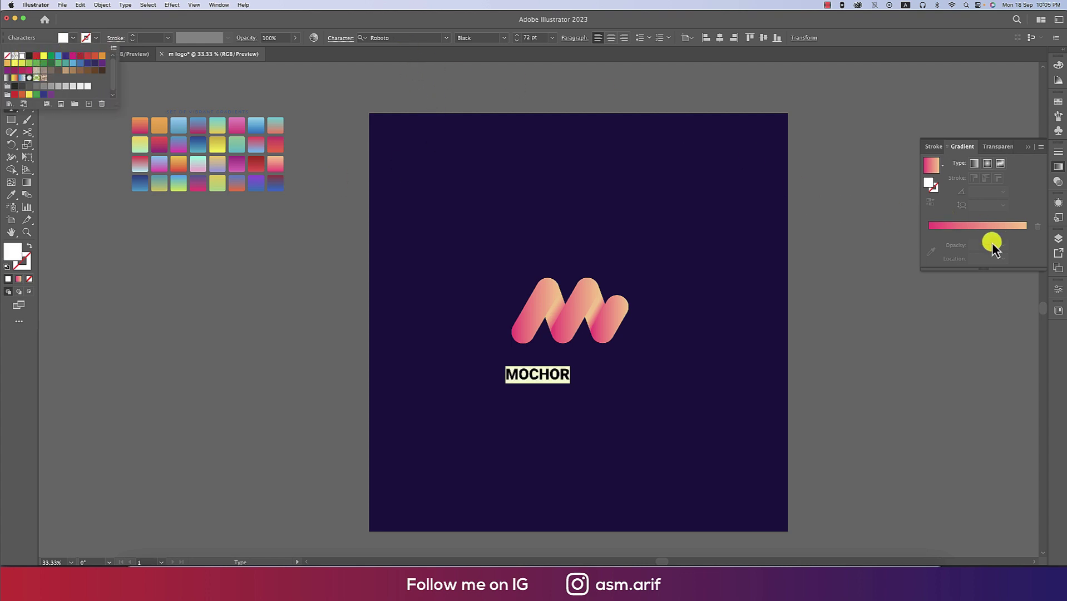
click(1041, 290)
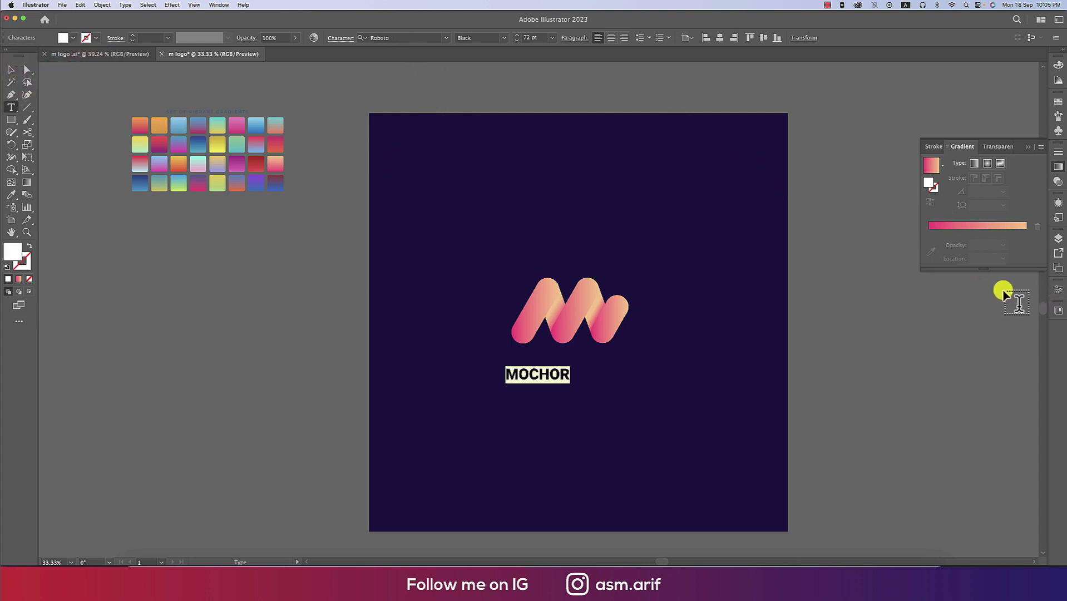
- Set the tracking of the MOCHOR lettering to 300
click(1057, 290)
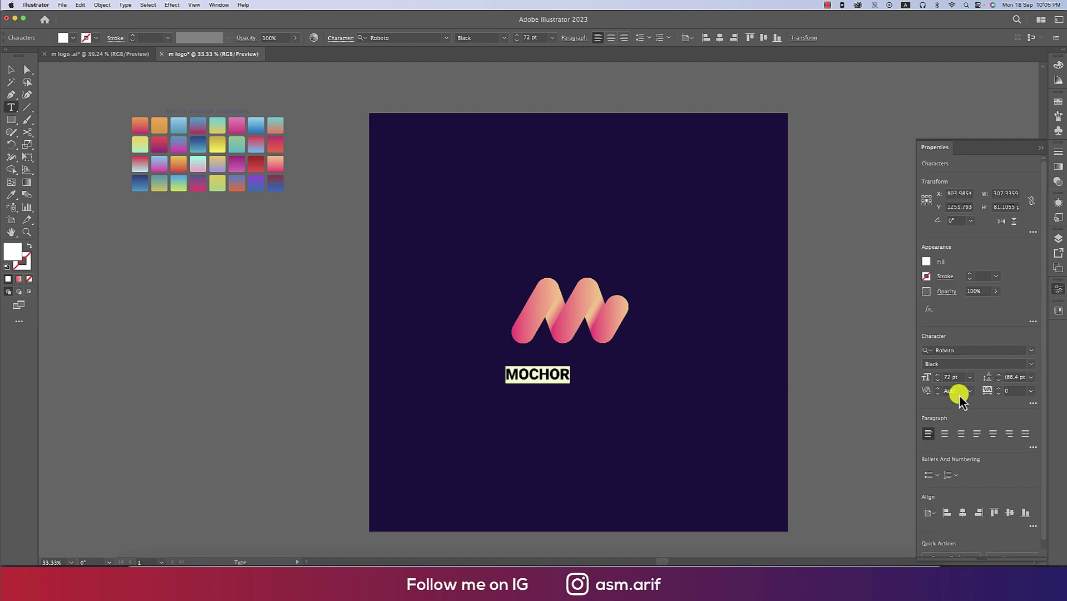
text(300)
key(Return)
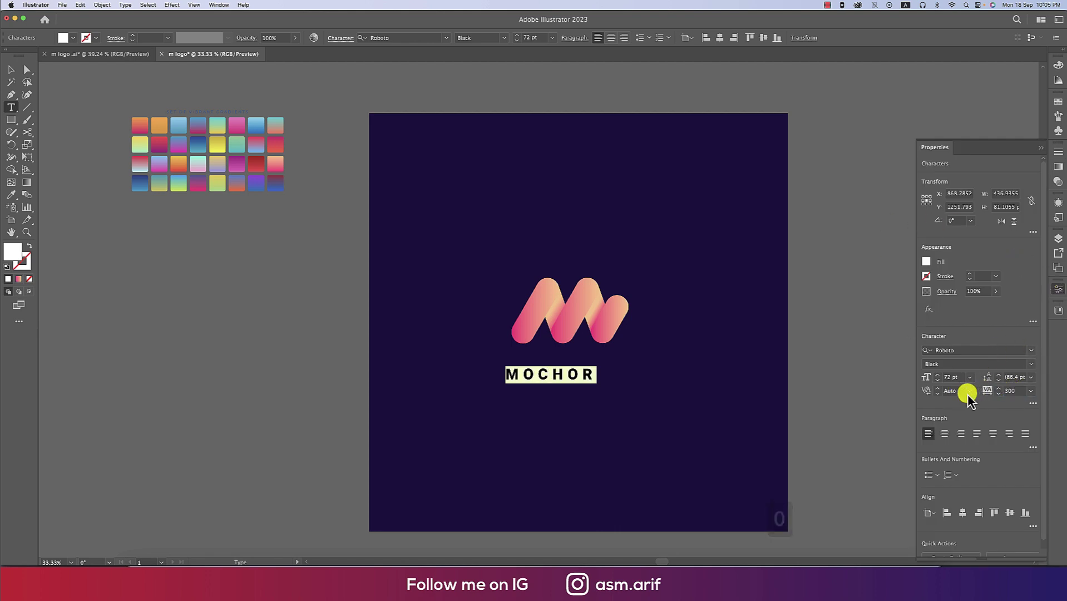
- Increase the MOCHOR lettering's font size to 90 pt
key(Up)
key(Up)
key(Up)
key(Up)
key(Up)
key(Up)
key(Up)
key(Up)
key(Up)
key(Up)
key(Up)
key(Up)
key(Up)
key(Up)
key(Up)
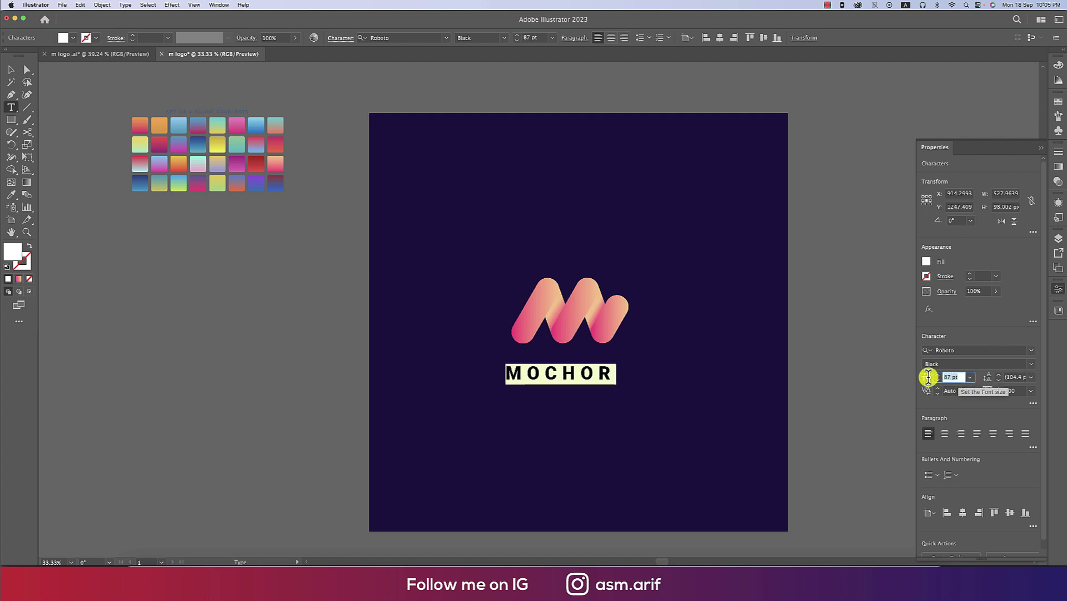
key(Up)
key(Up)
key(Up)
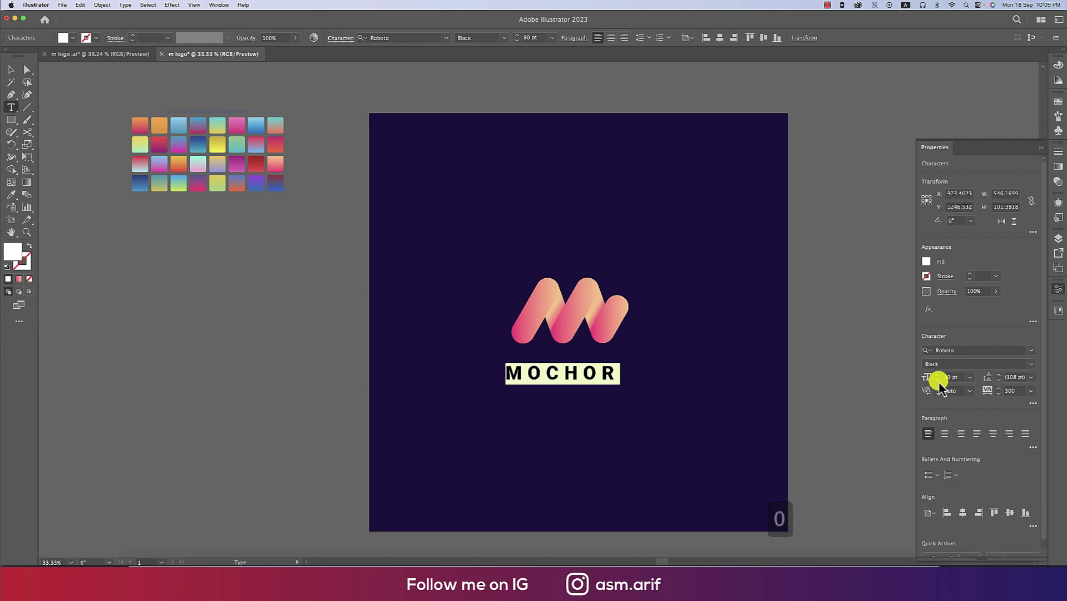
- Widen the tracking of the MOCHOR lettering to 500
click(1017, 391)
text(500)
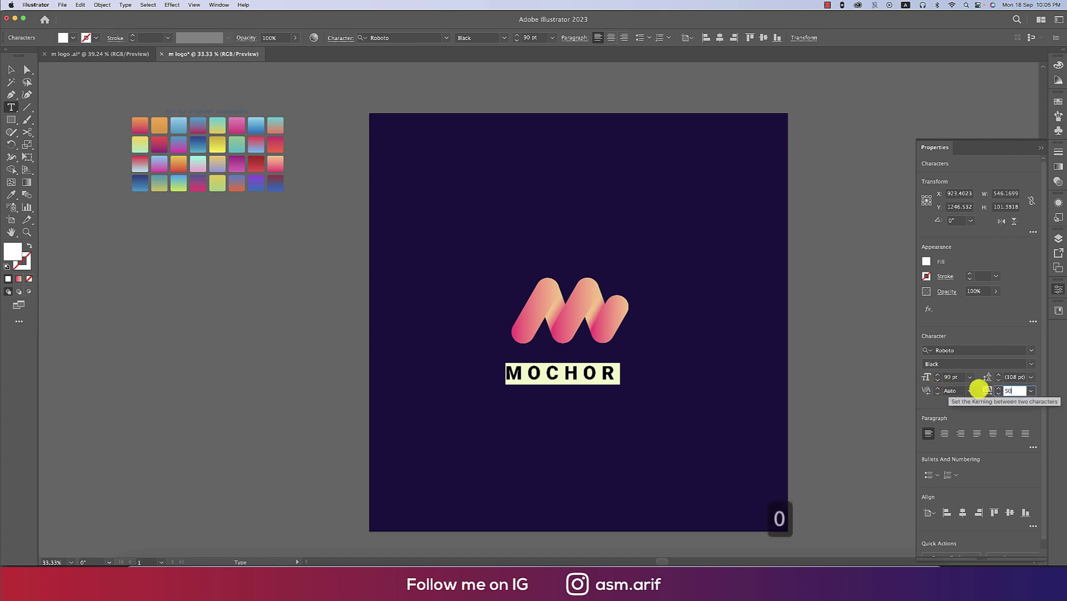
key(Return)
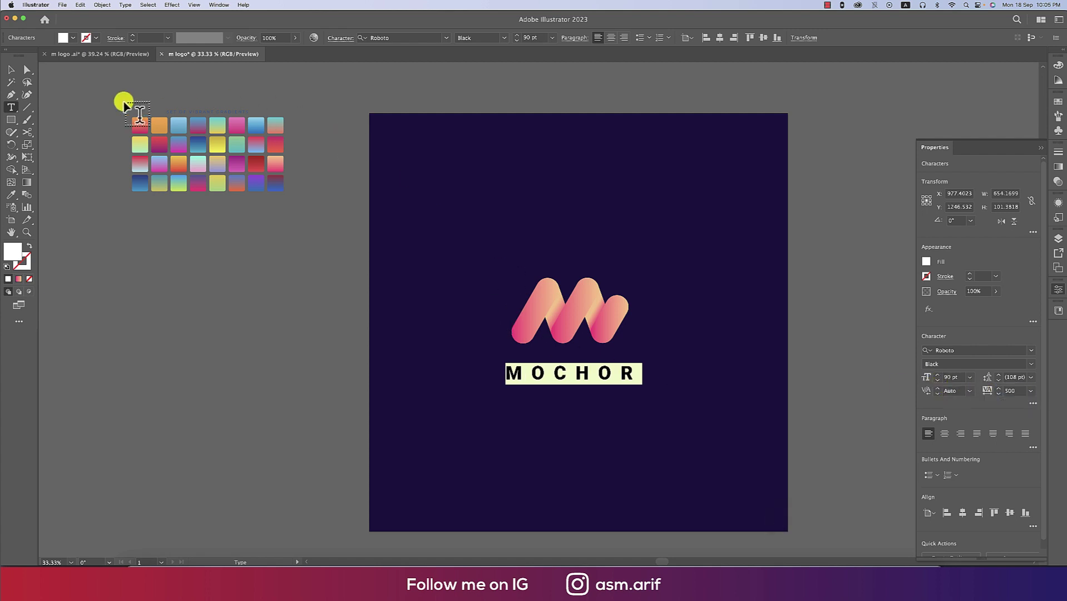
- Convert the MOCHOR text to outlines
click(10, 69)
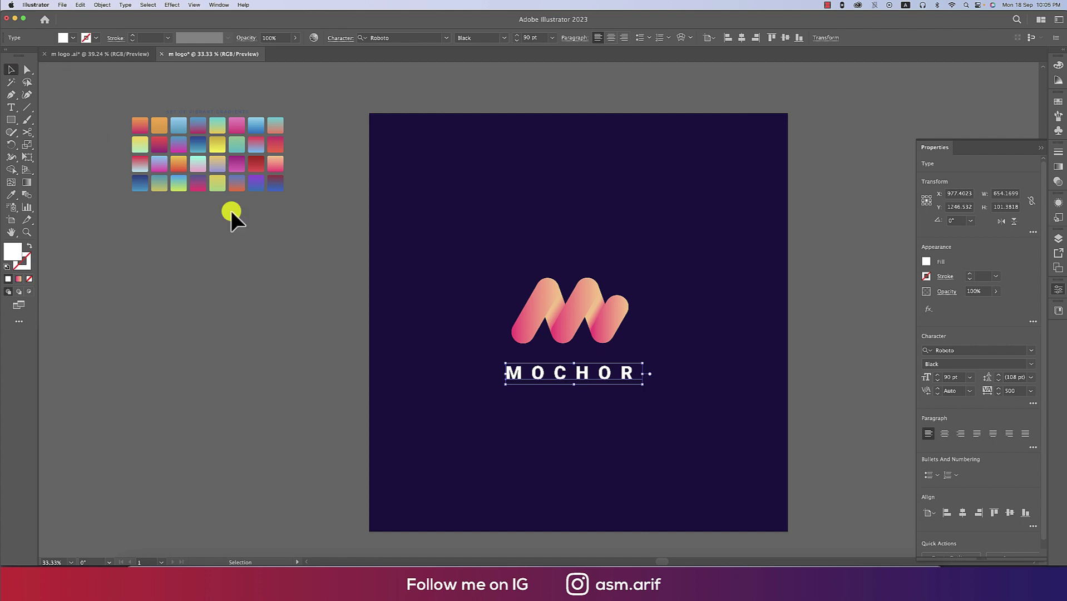
right_click(623, 373)
click(663, 428)
- Align the MOCHOR outlines and the M symbol on their horizontal centres, and nudge the lettering slightly closer to the symbol
shift+click(598, 325)
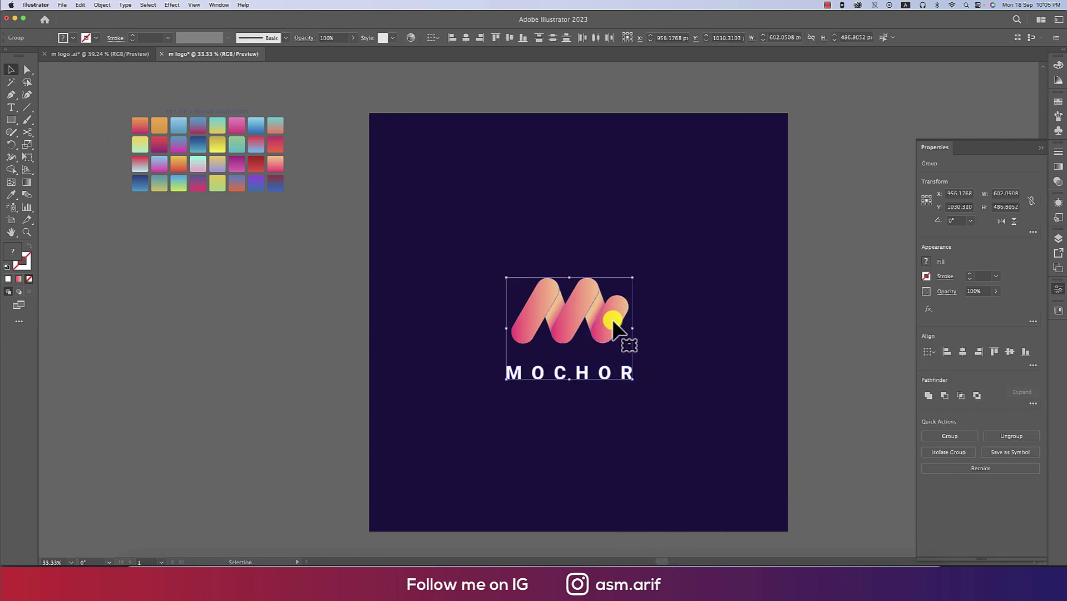
click(466, 44)
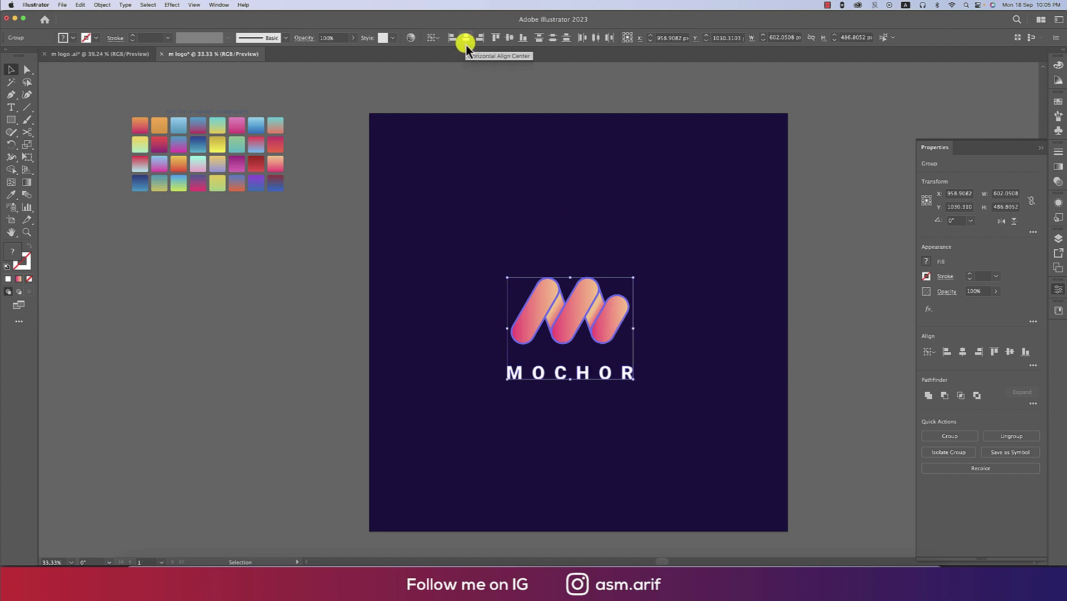
click(812, 355)
drag(624, 377, 628, 373)
click(810, 374)
- Place a line of point text just below MOCHOR and set its font style to Roboto Light
key(t)
click(502, 404)
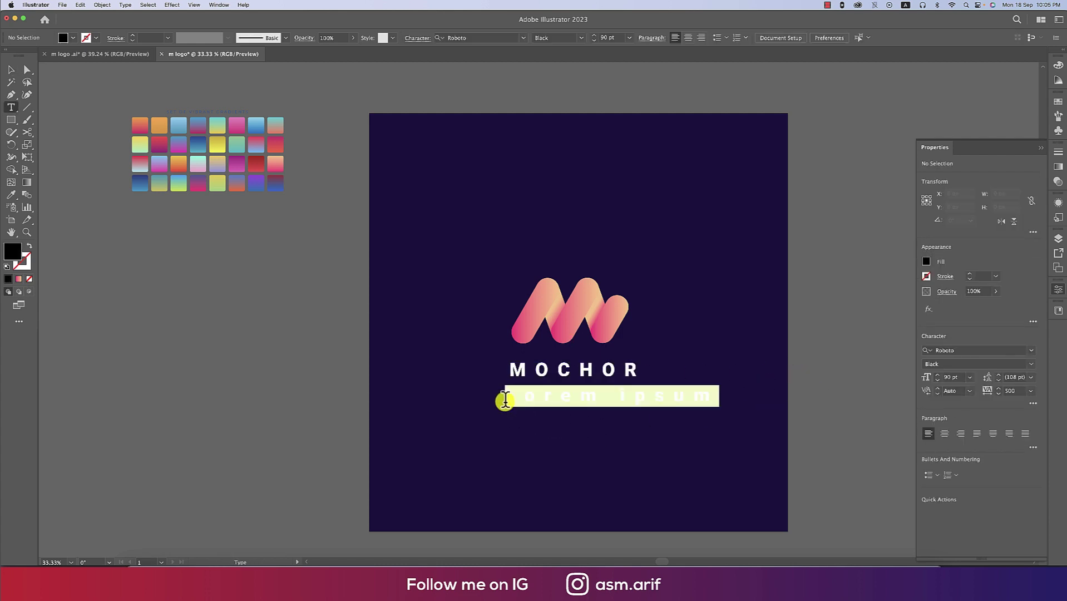
click(1030, 364)
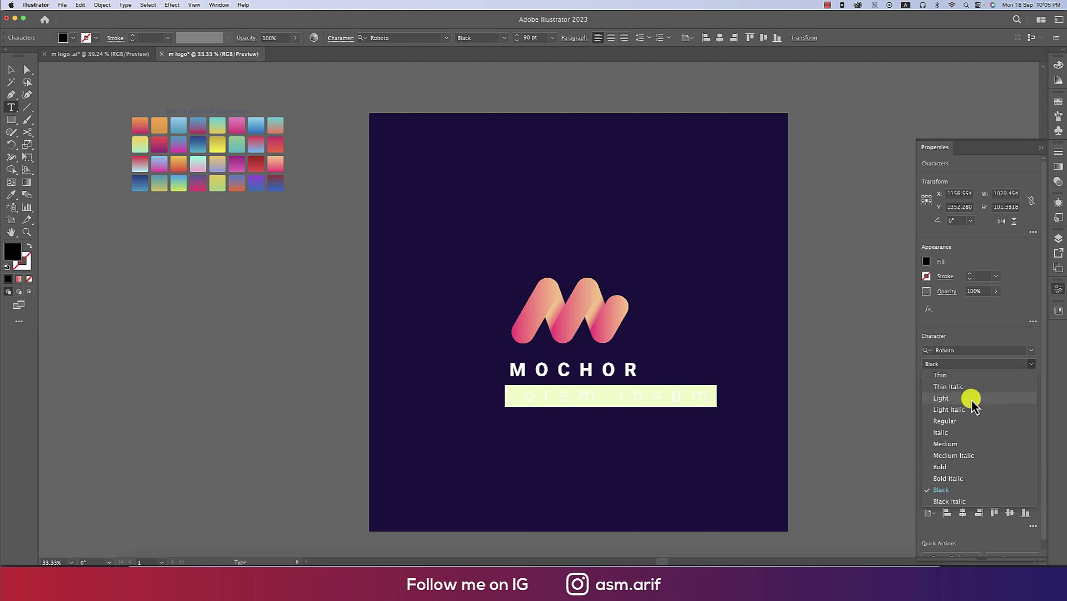
click(940, 397)
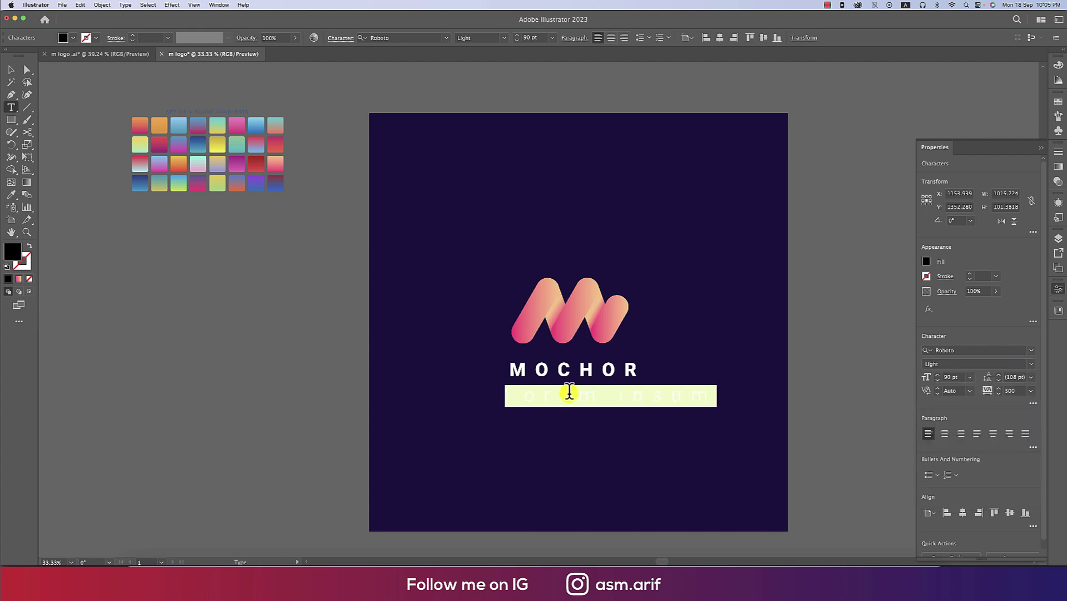
- Replace the placeholder text with "the" and fill it with white
text(the)
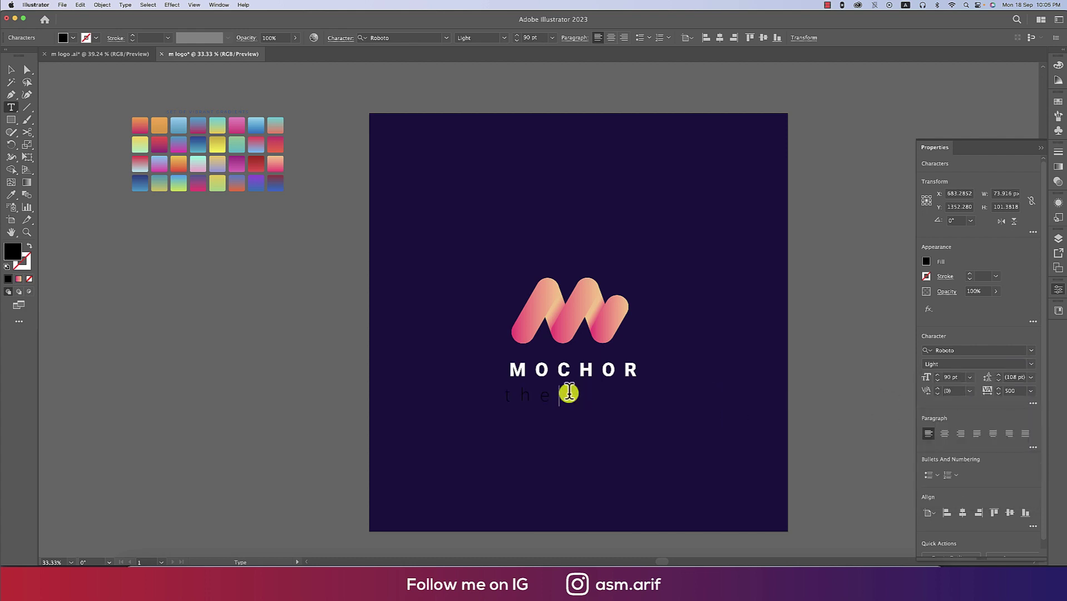
key(super+a)
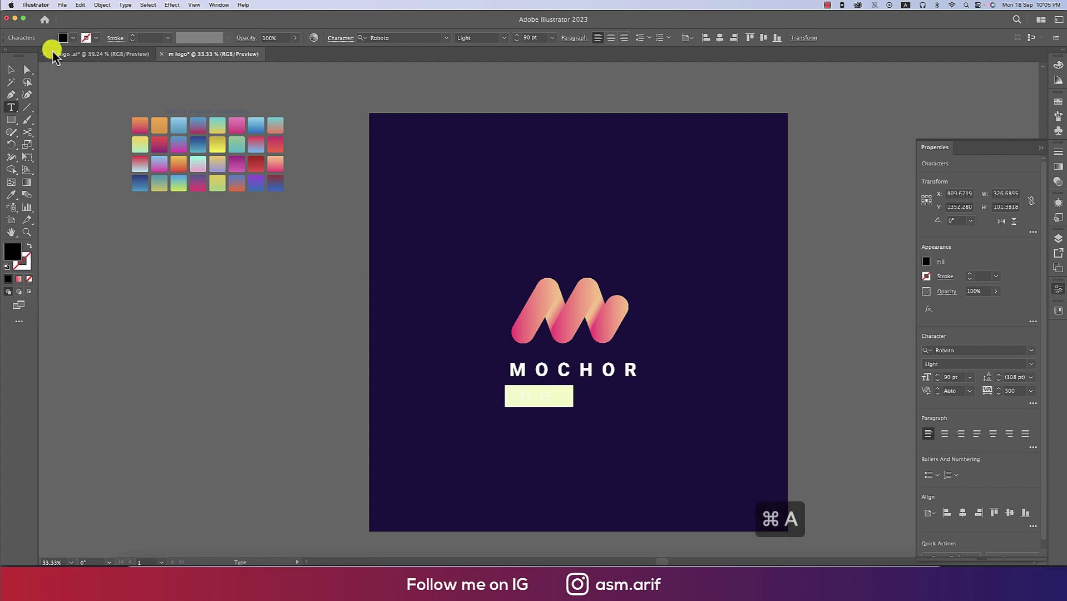
click(78, 43)
click(18, 53)
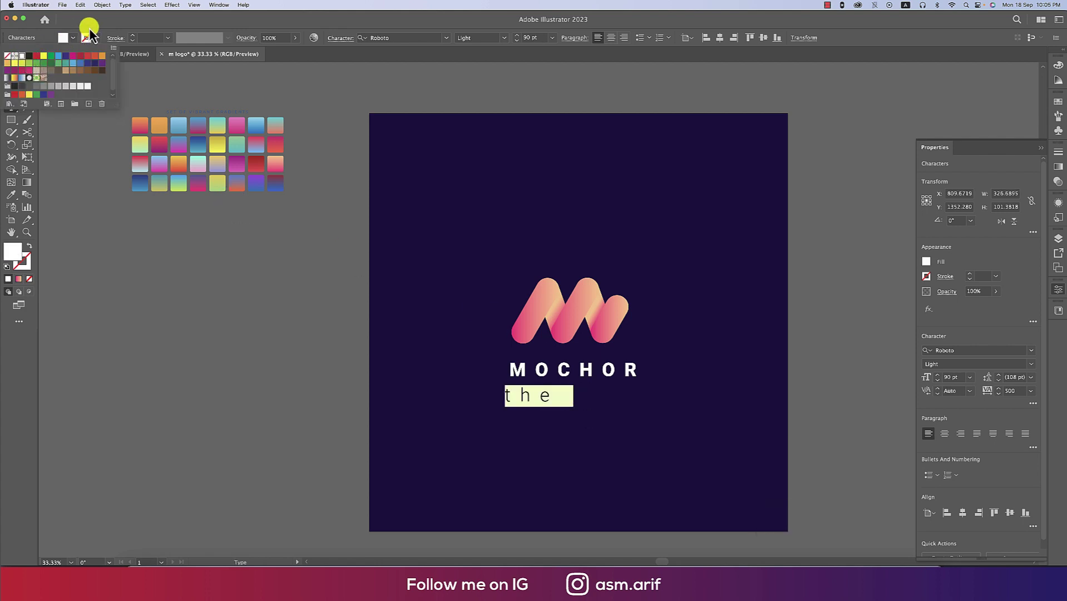
- Rewrite the line below MOCHOR as the tagline "The twist you want"
click(521, 388)
key(super+a)
key(shift+t)
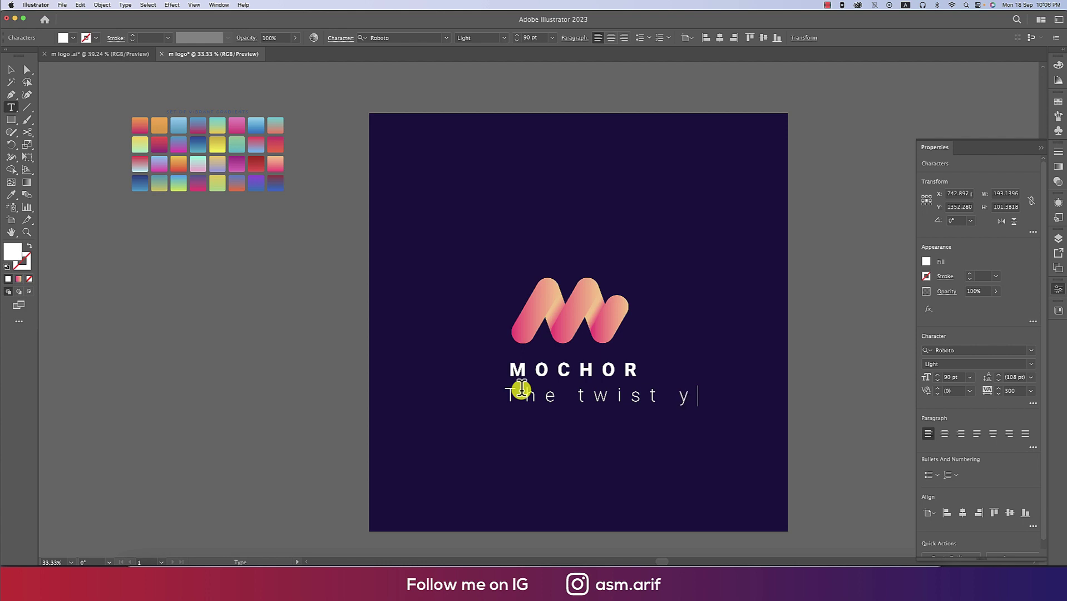
text(t)
- Reduce the whole tagline's font size to 35.16 pt
key(super+a)
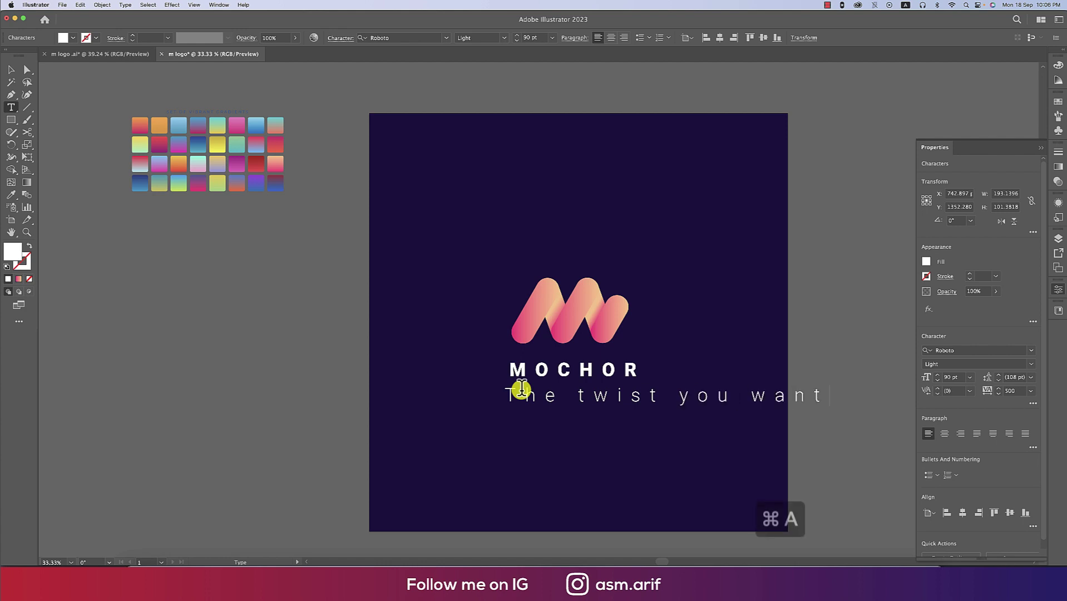
click(958, 377)
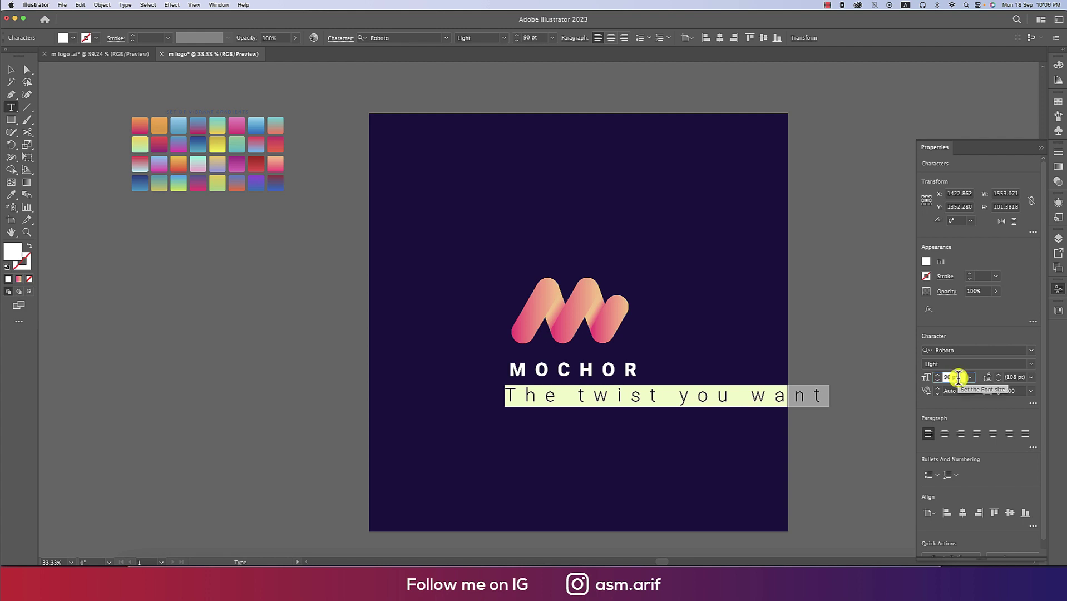
text(16)
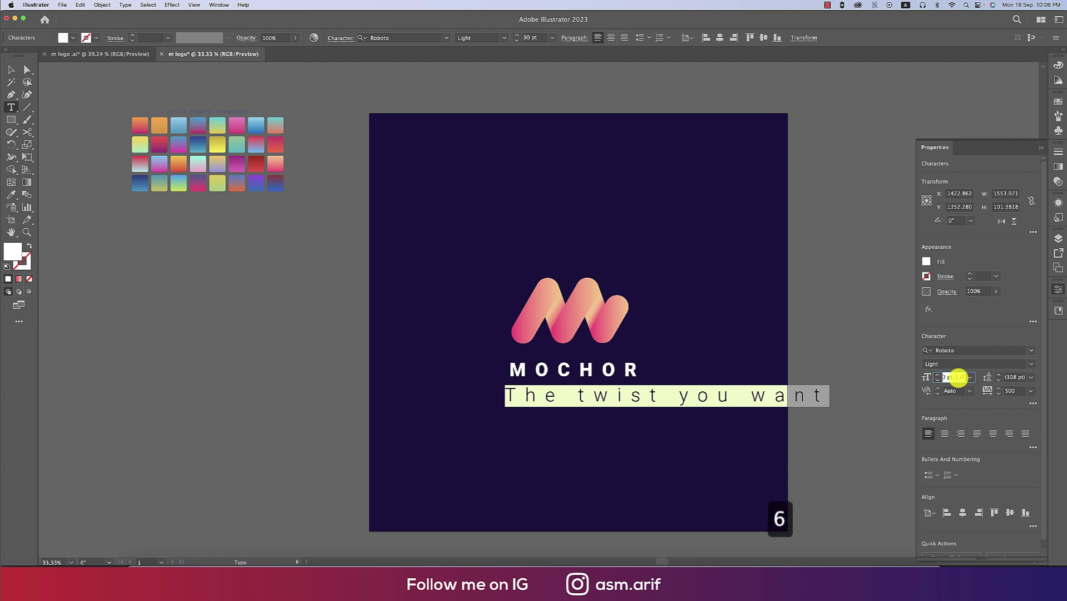
key(Return)
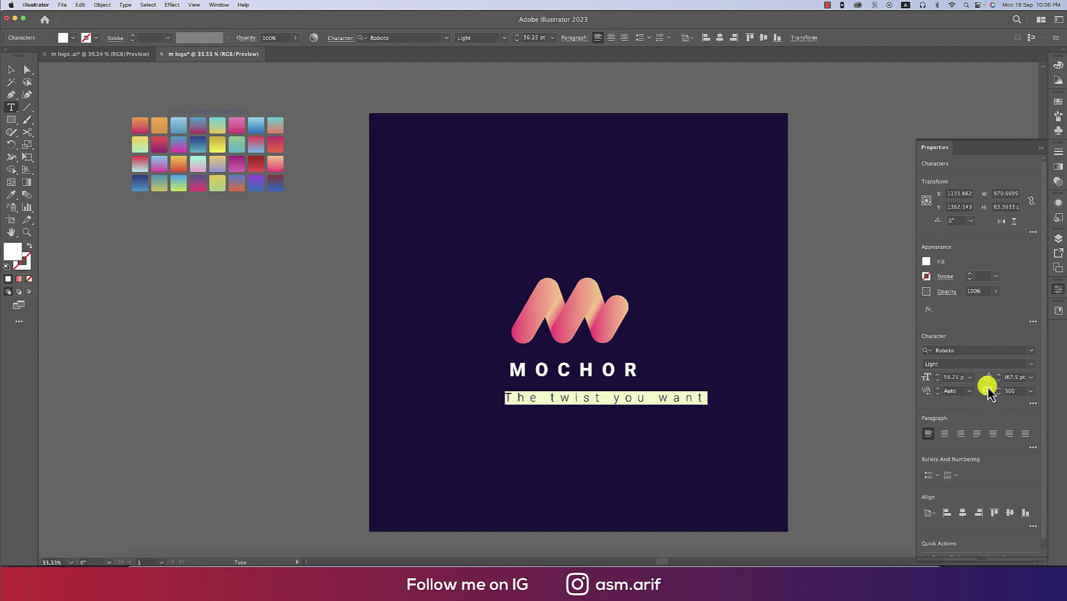
click(958, 377)
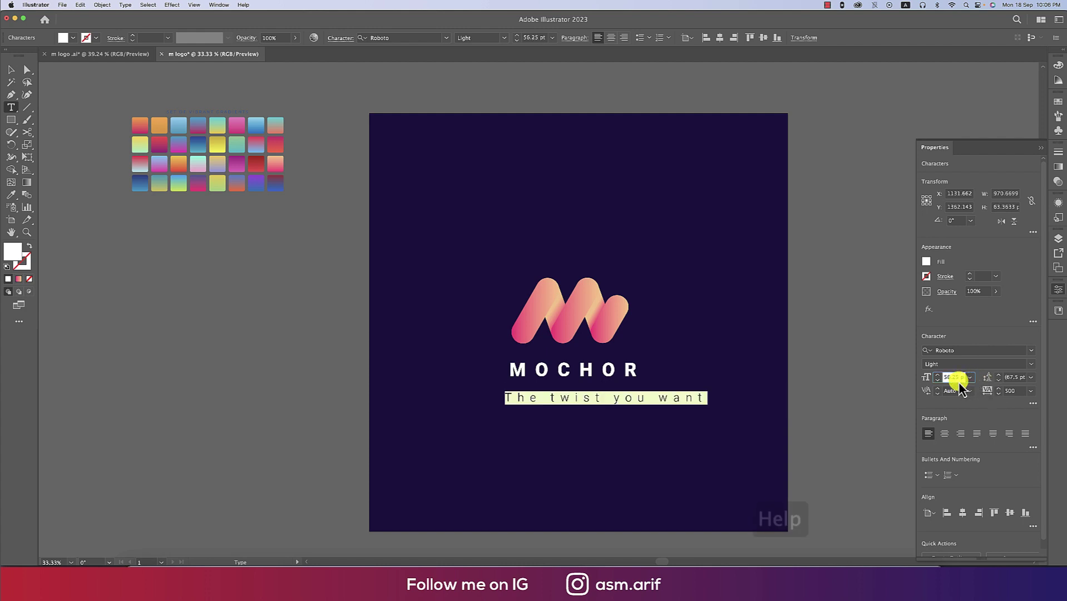
text(/16)
key(Return)
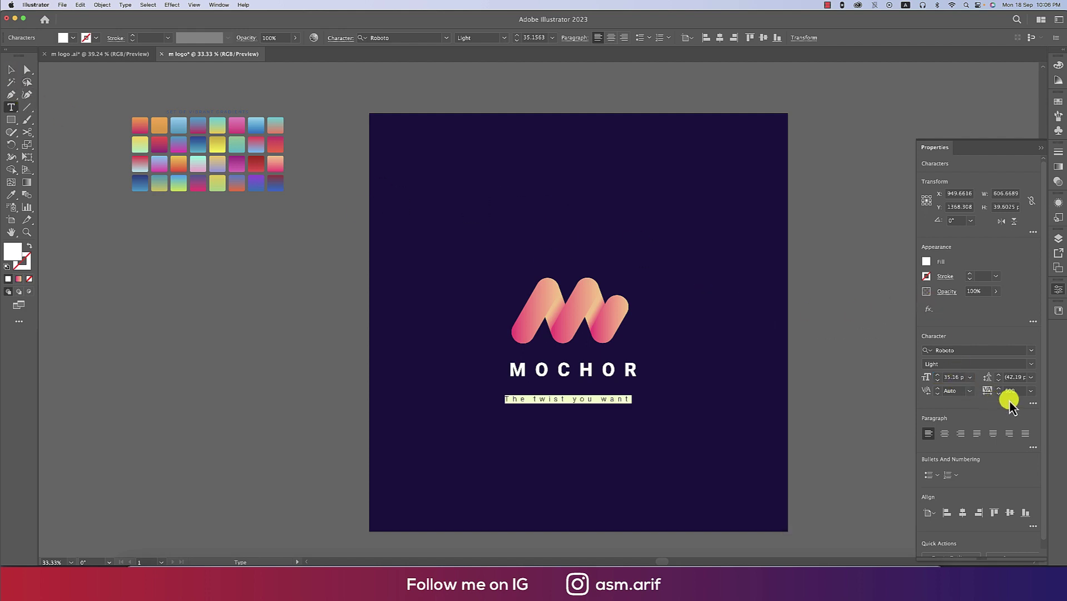
- Apply All Caps to the tagline in the extended character options
click(1031, 406)
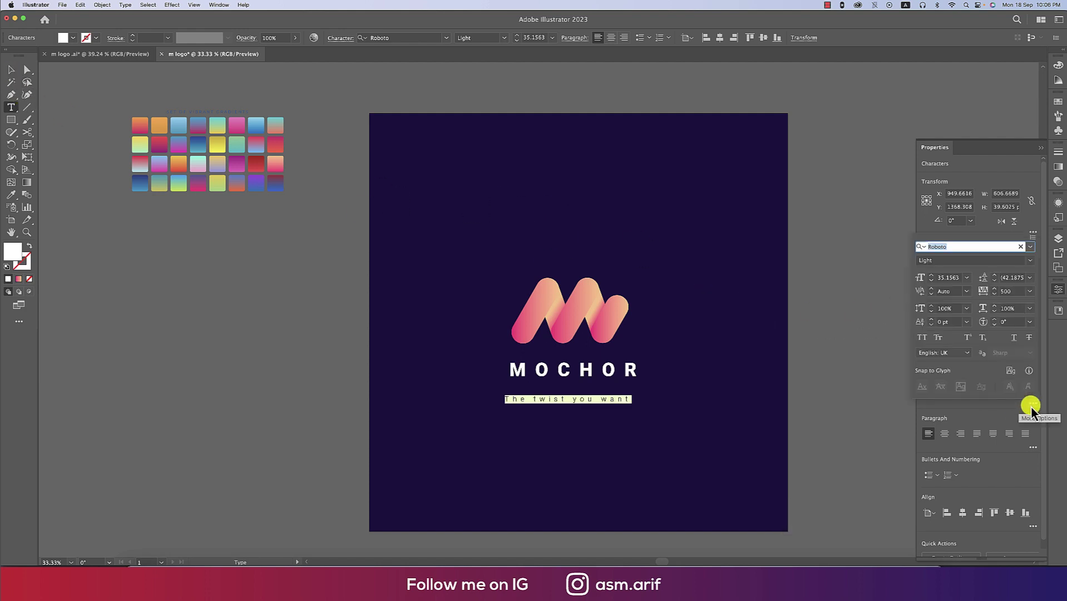
click(927, 338)
click(982, 411)
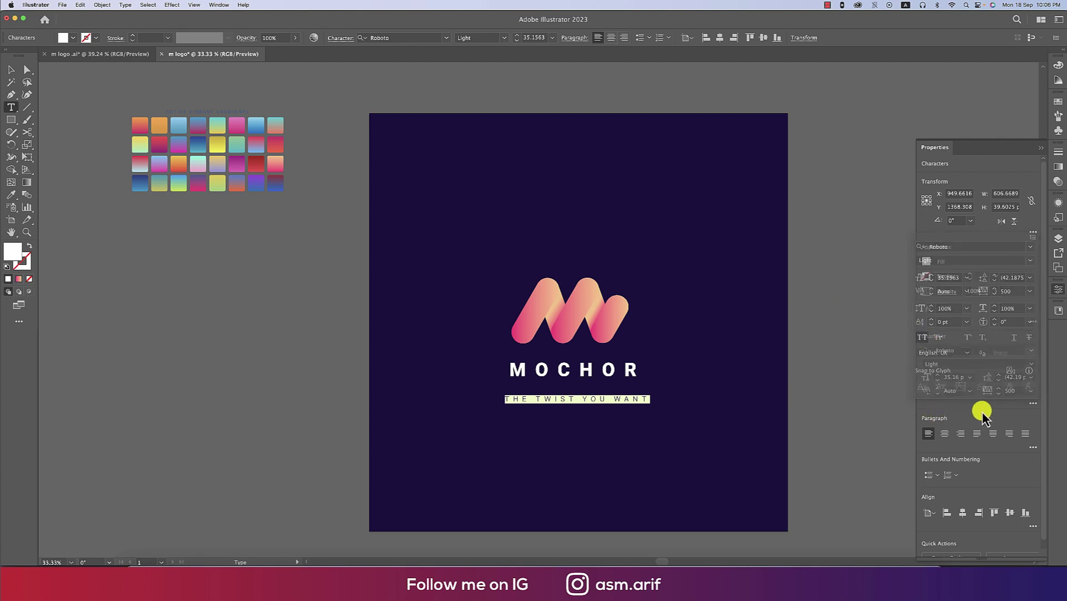
- Convert the tagline to outlines and add the MOCHOR lettering to the selection
click(12, 70)
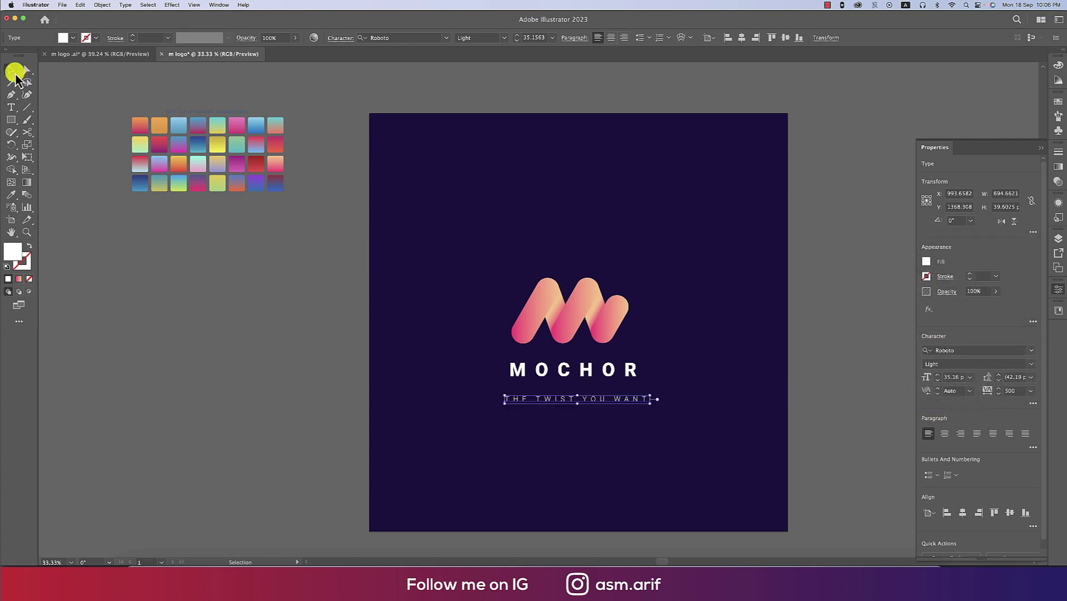
right_click(623, 399)
click(664, 428)
shift+click(627, 371)
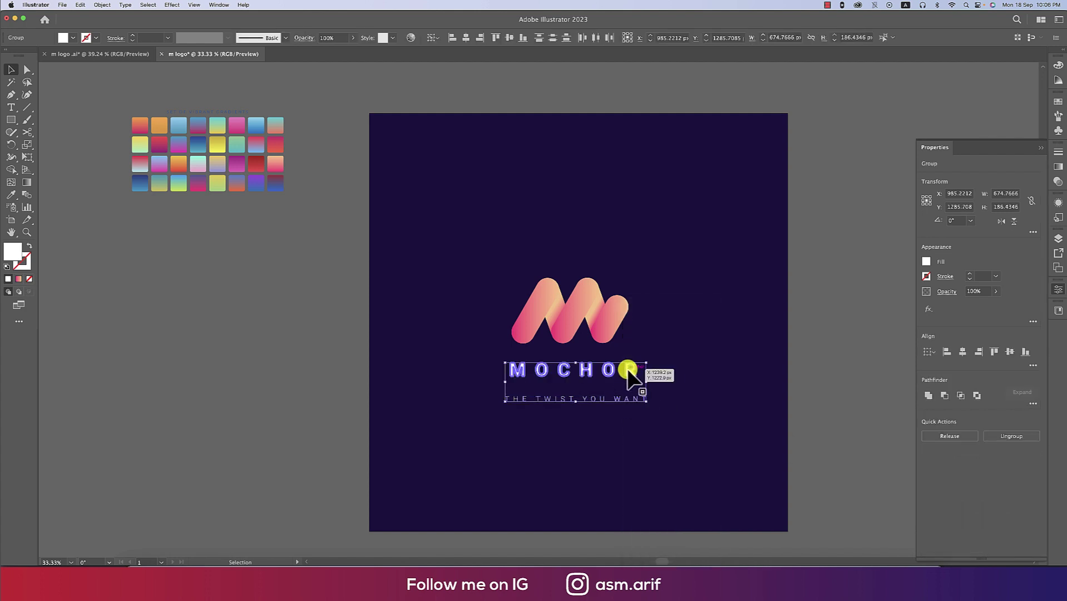
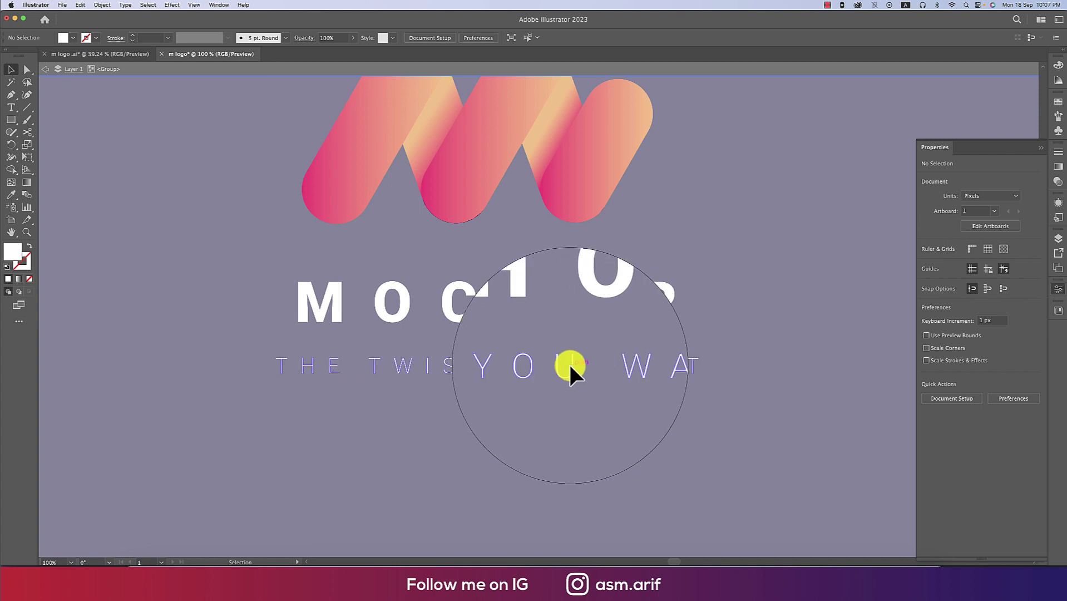
- Scale the tagline down about its centre until it is narrower than MOCHOR, and leave isolation mode
drag(698, 366, 637, 365)
double_click(698, 376)
- Select the complete logo group and centre it horizontally on the artboard
scroll(588, 352, down, 4)
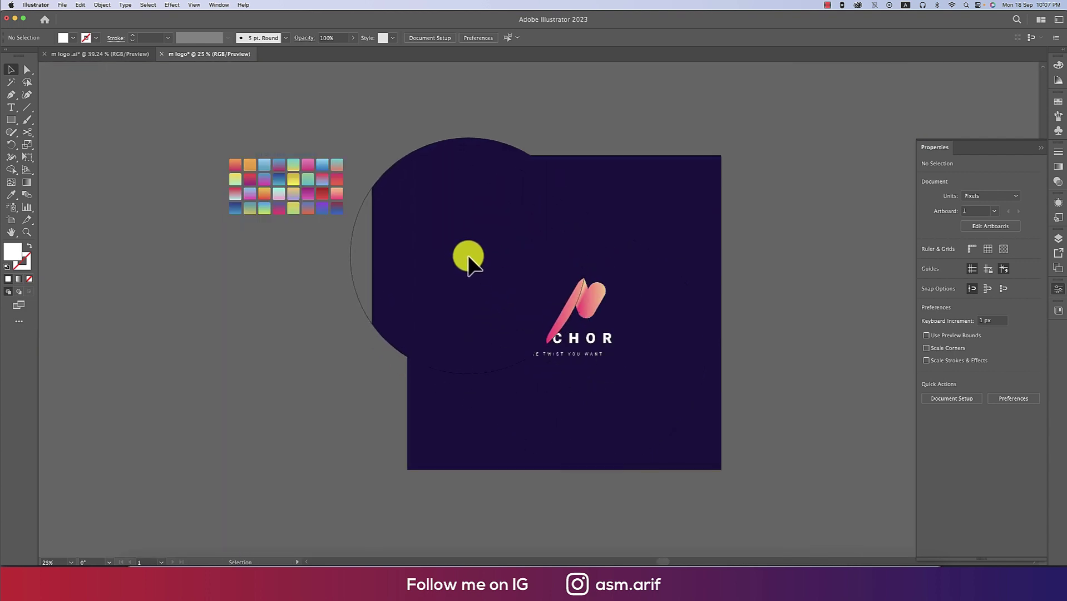
drag(470, 253, 670, 396)
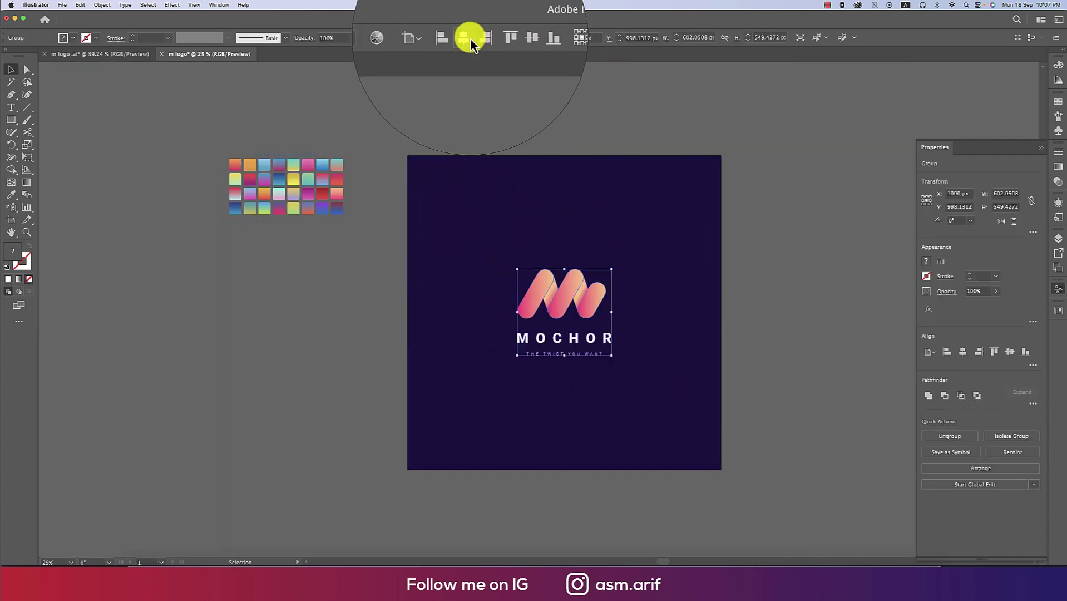
click(785, 350)
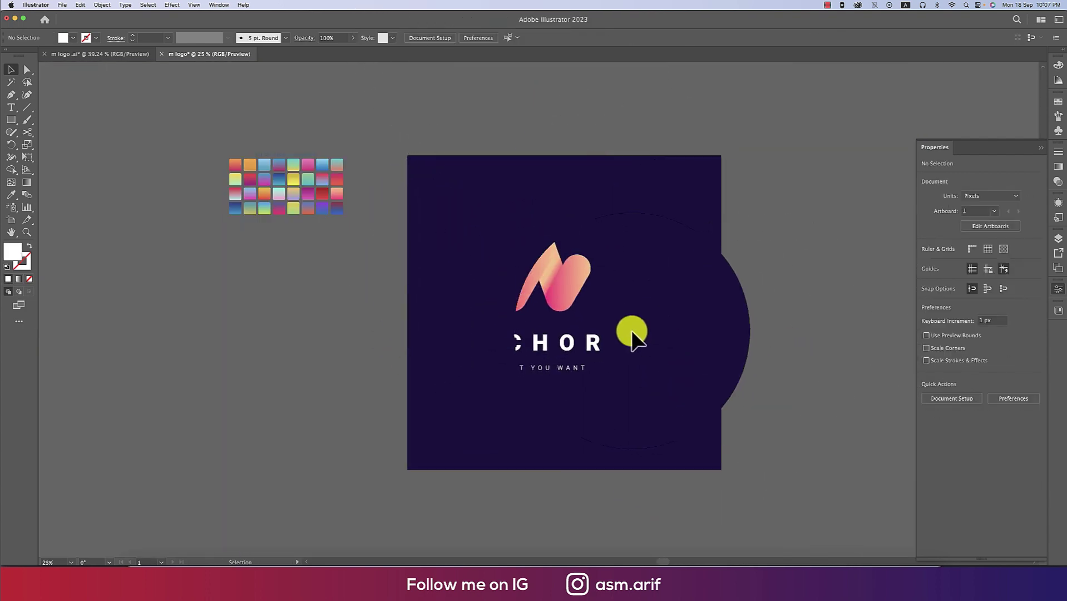
- Expand Layer 1 and unlock the dark navy background rectangle
click(1053, 238)
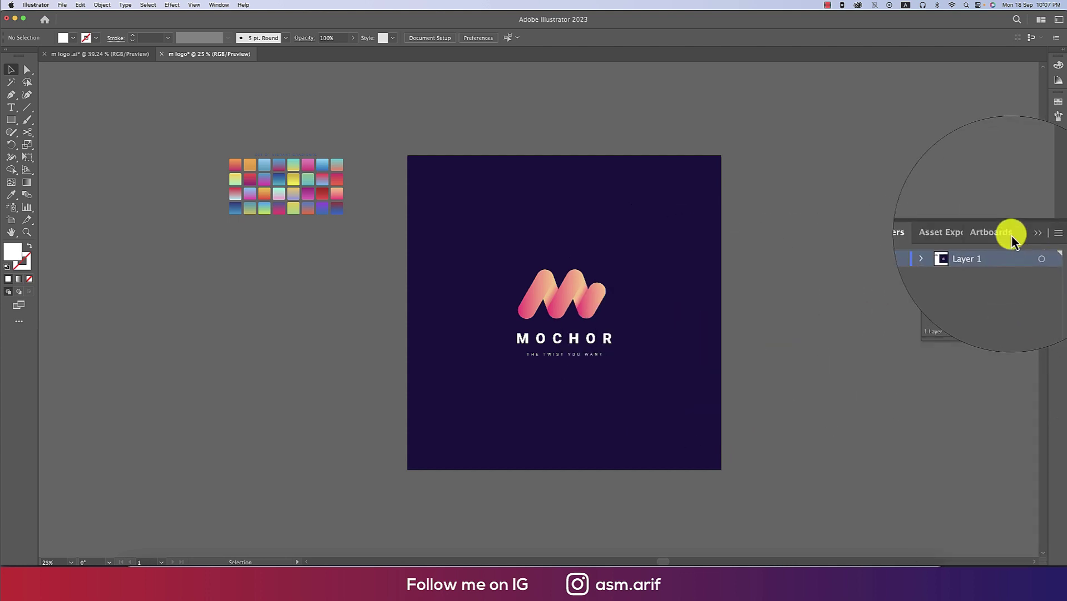
click(939, 283)
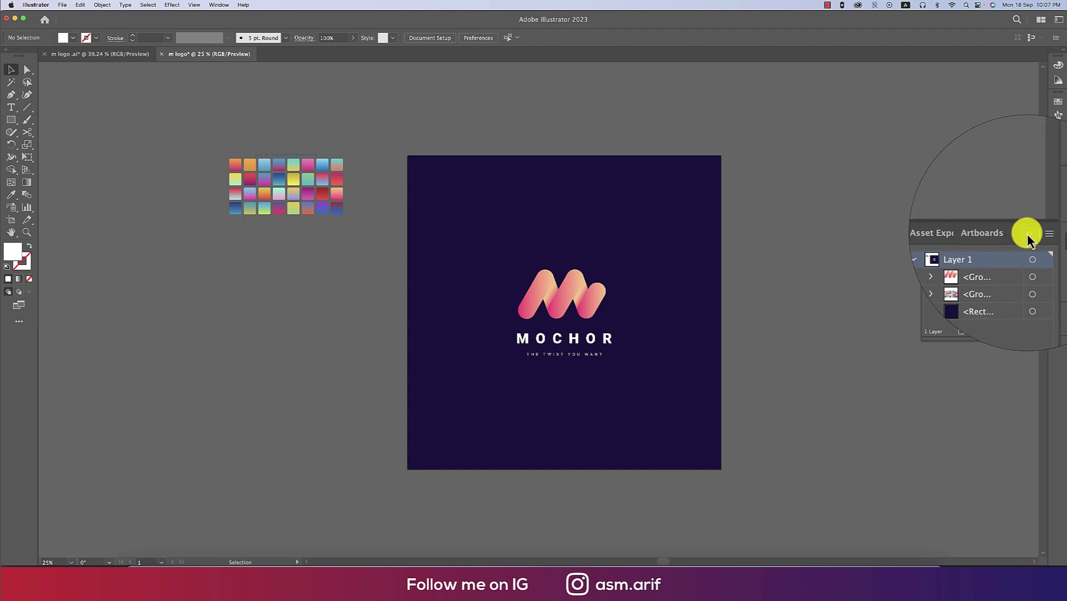
click(1022, 229)
- Select the logo with its navy background and export the selection to Downloads as PNG at 300 ppi and 1x
key(super+a)
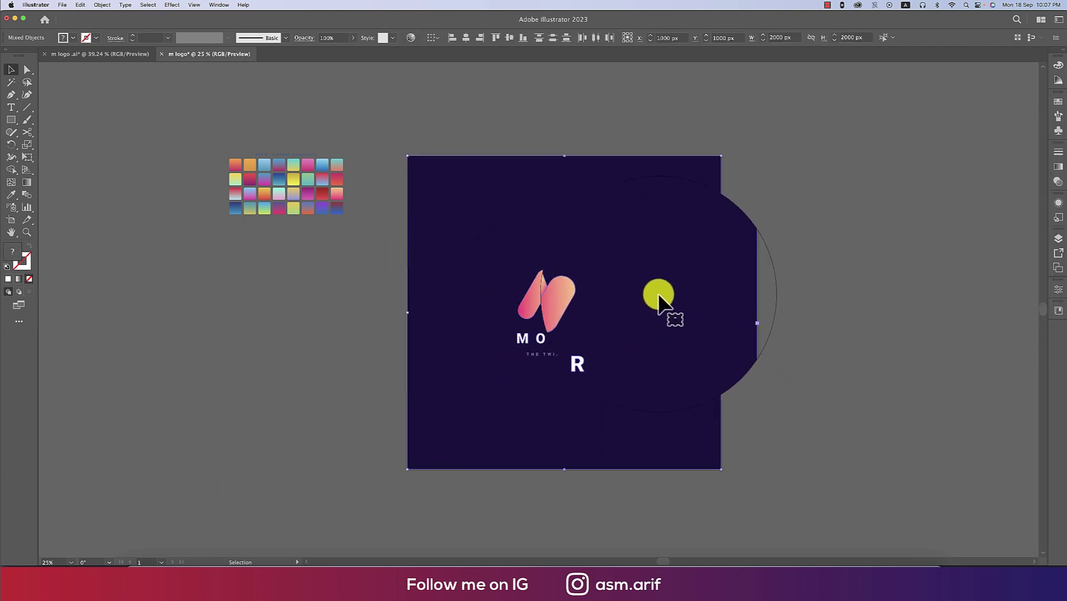
right_click(631, 277)
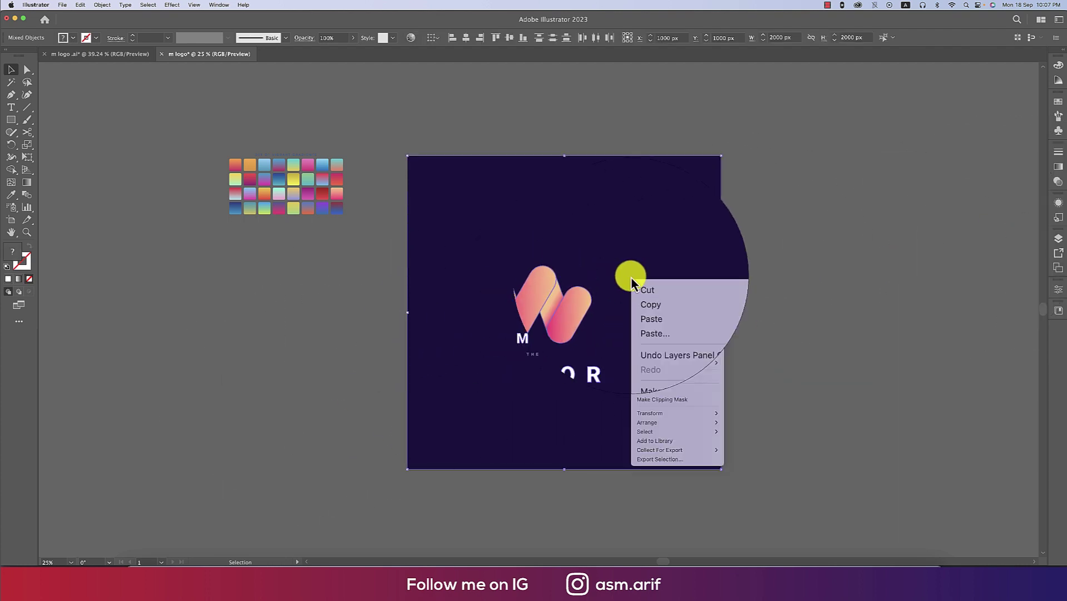
click(656, 464)
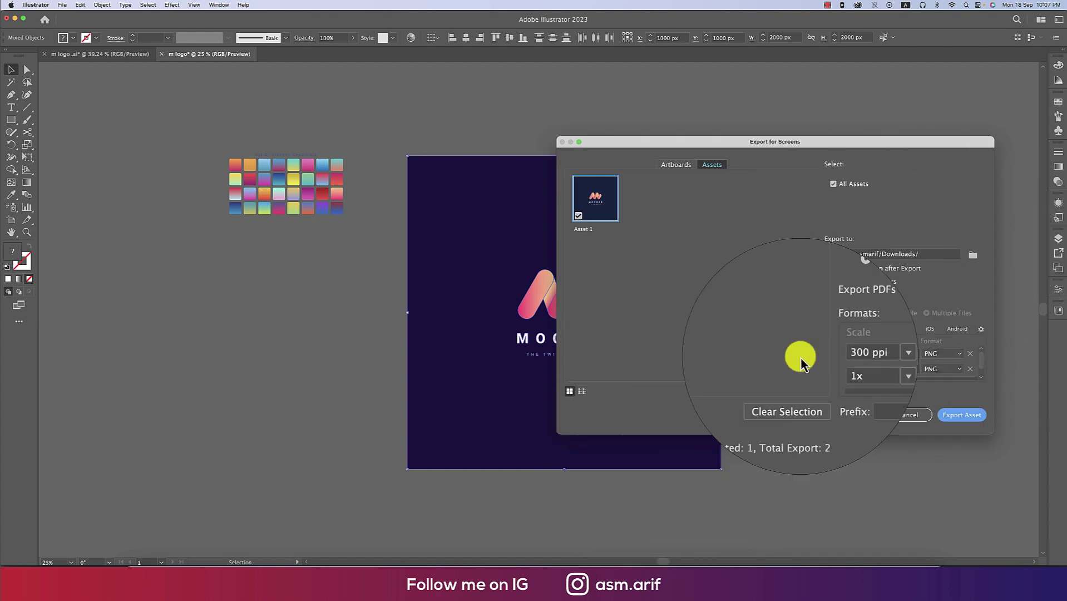
click(960, 413)
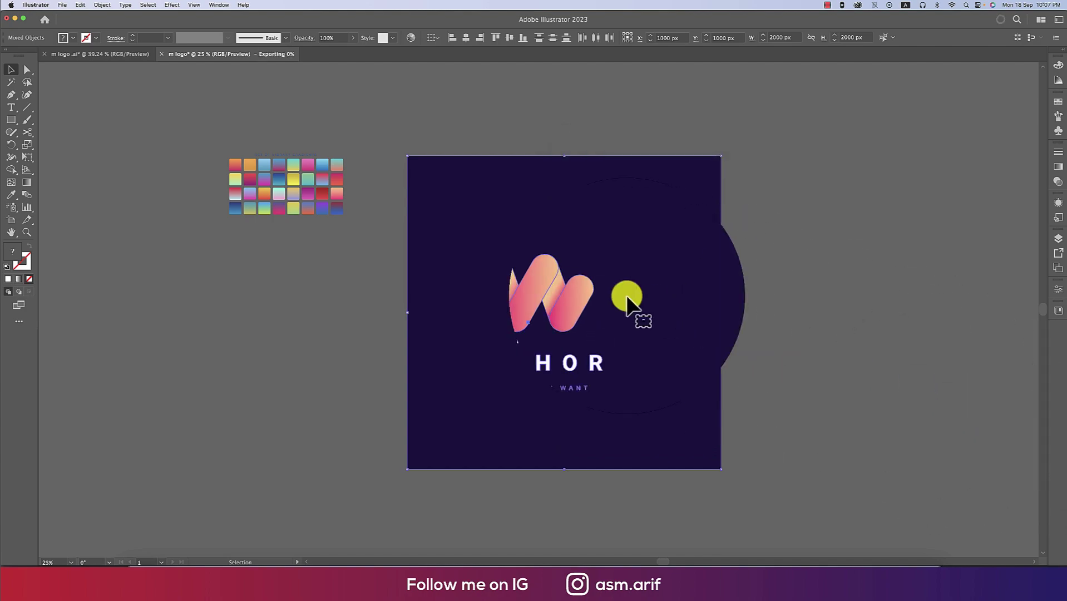
- Open the exported Asset 1.png from the 300ppi folder in Downloads to check it, and close the preview and Finder windows
key(super+n)
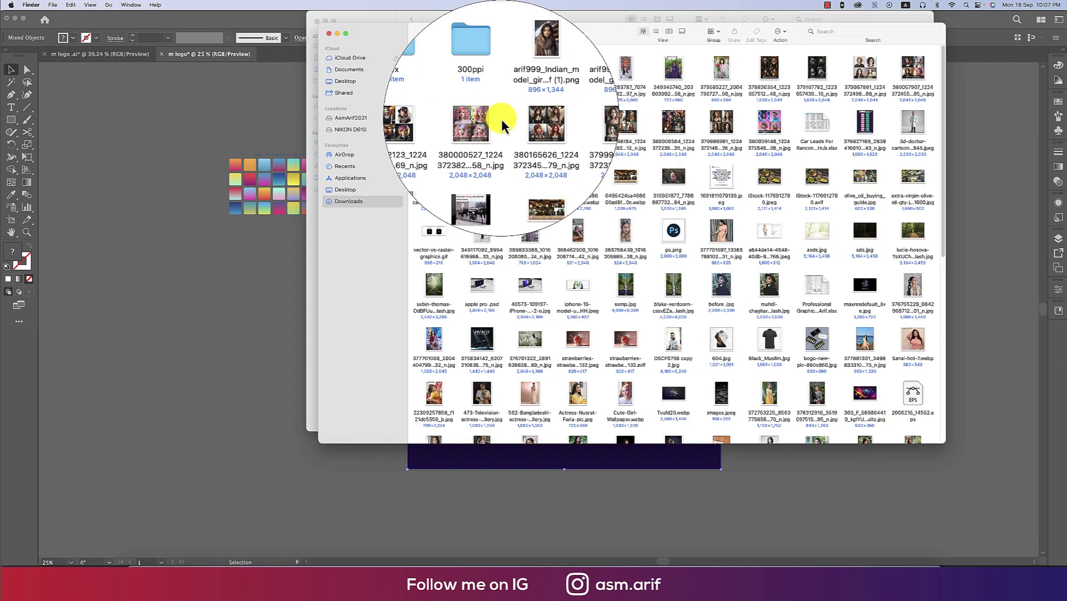
scroll(613, 295, down, 6)
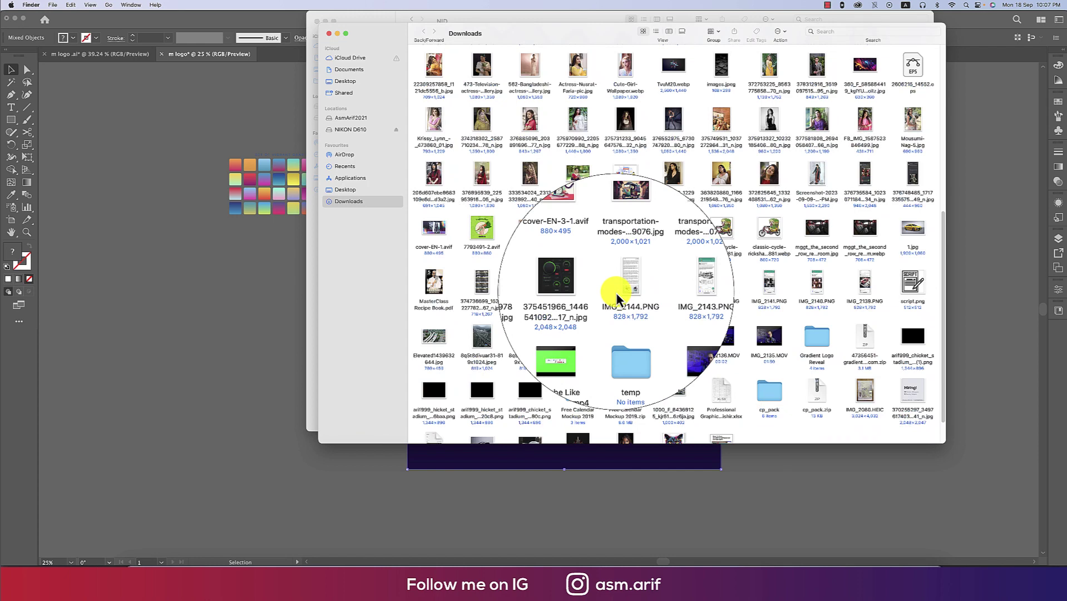
scroll(616, 292, up, 10)
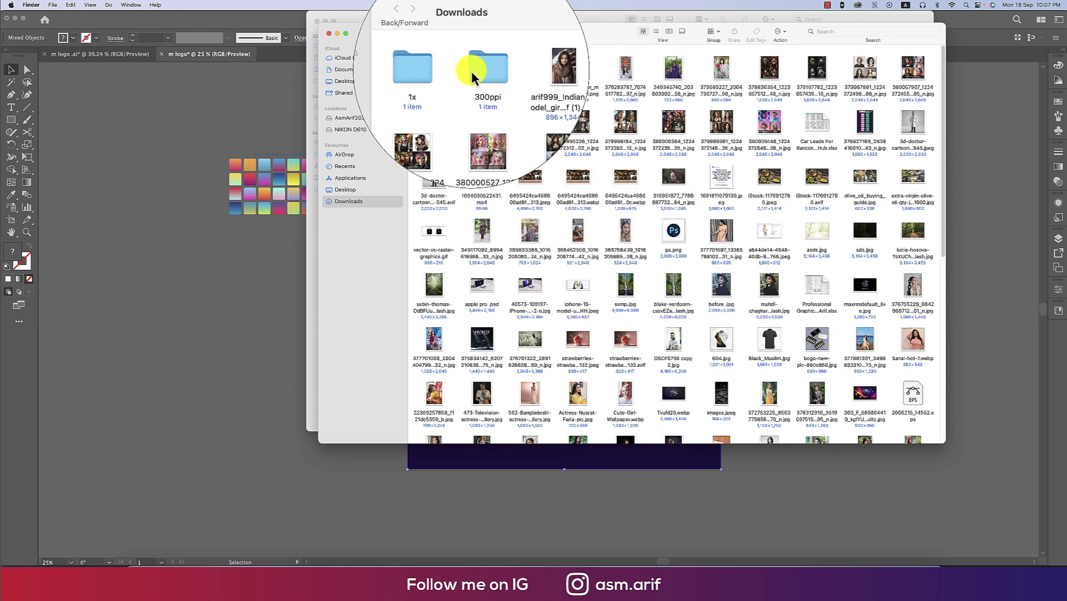
double_click(487, 69)
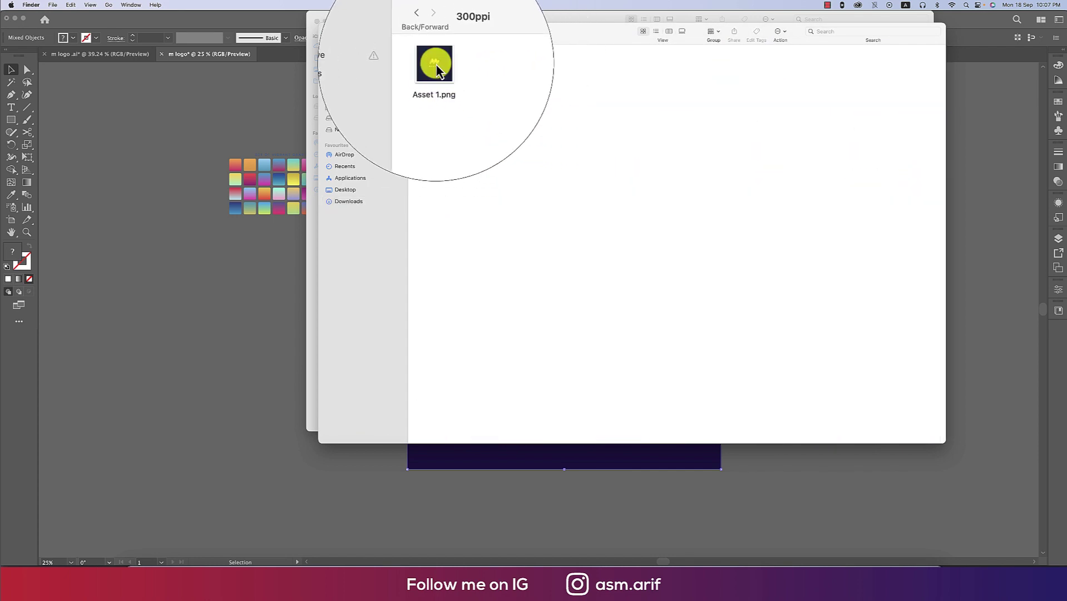
double_click(438, 69)
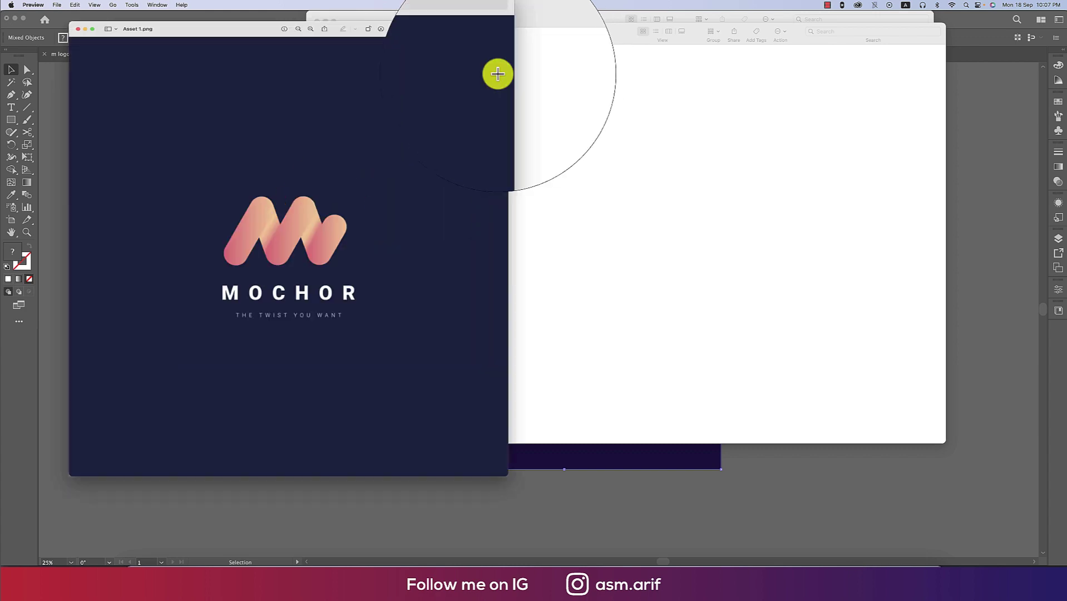
click(11, 23)
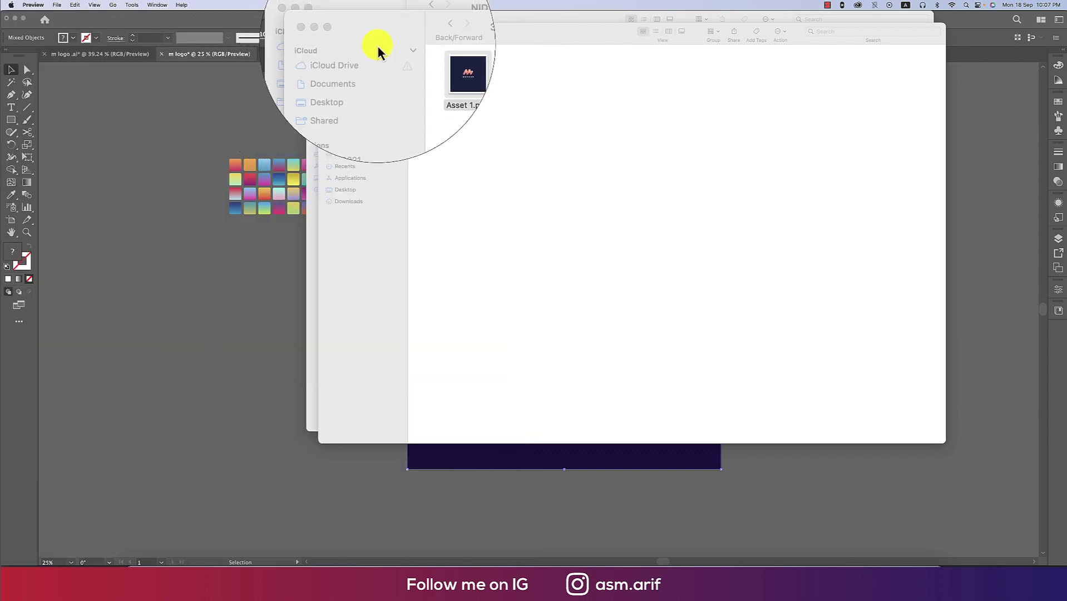
click(328, 30)
click(314, 19)
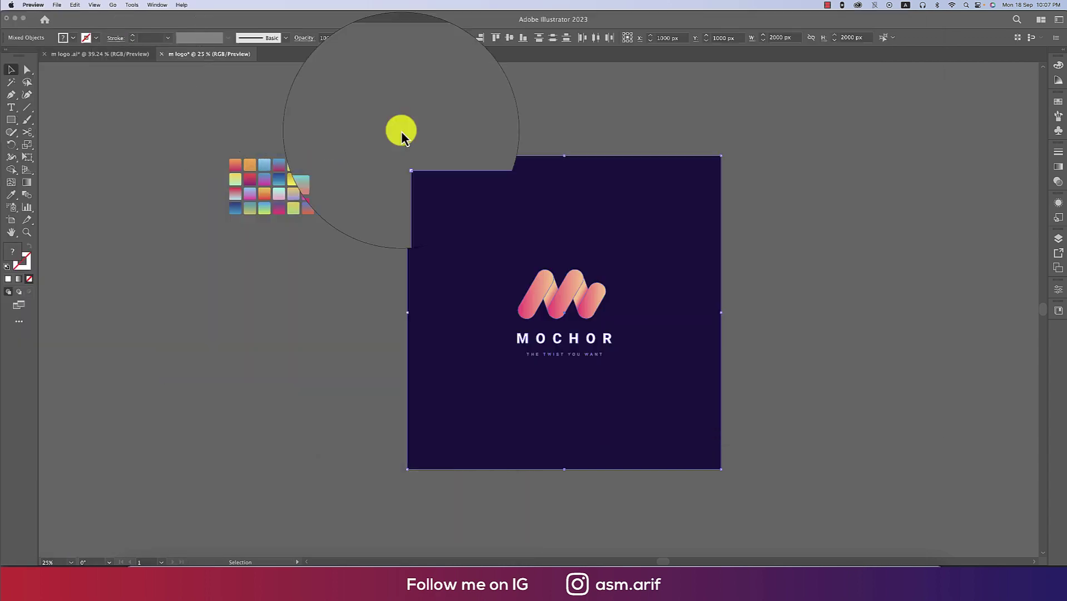
- Export only the logo group, without the background, to Downloads as PNG at 300 ppi and 1x
click(598, 300)
click(610, 300)
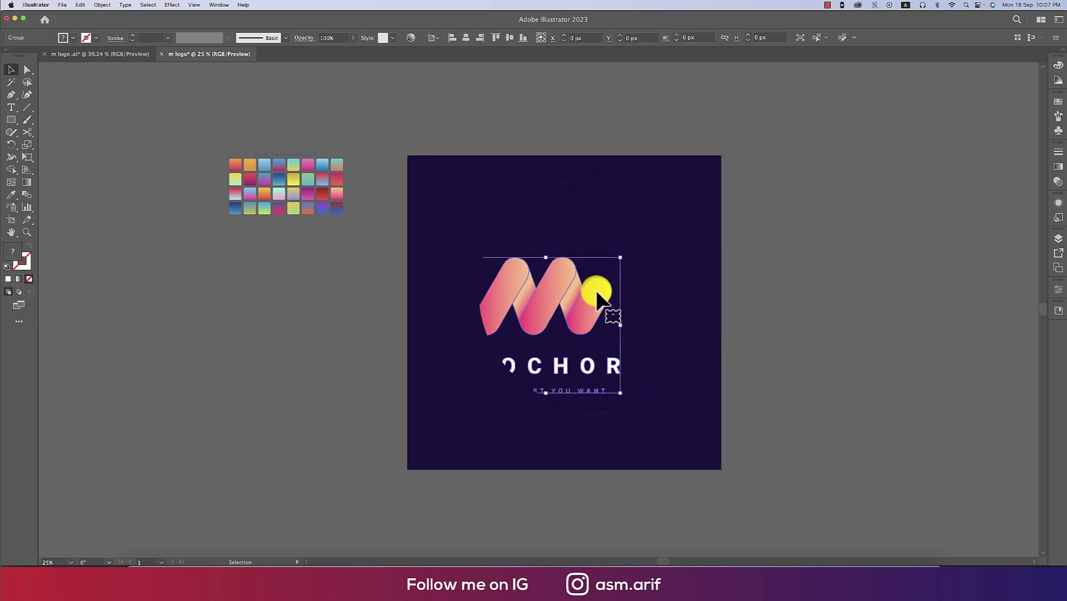
right_click(595, 295)
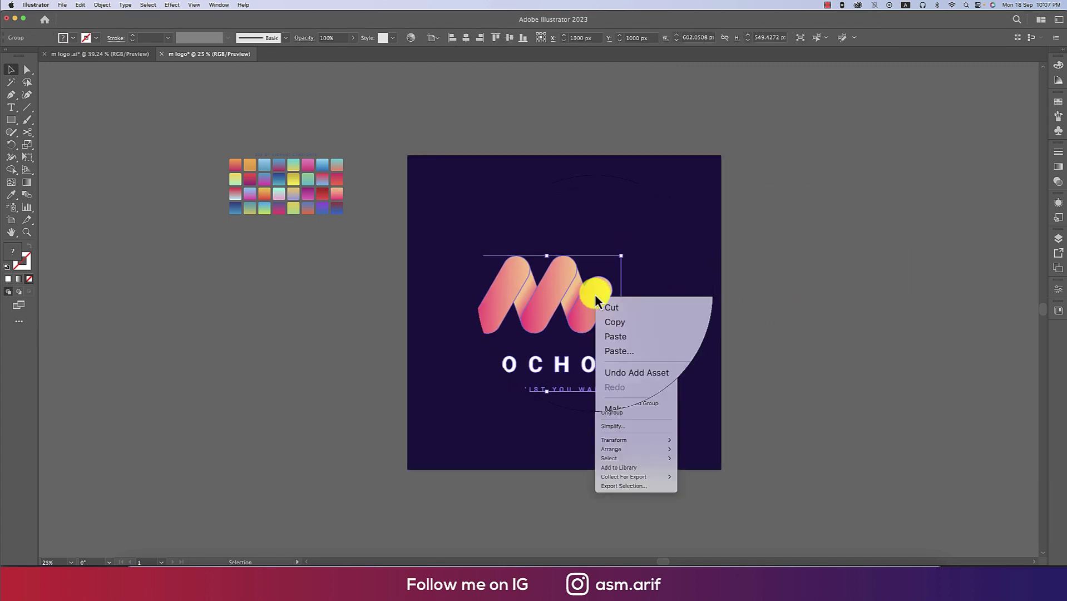
click(622, 487)
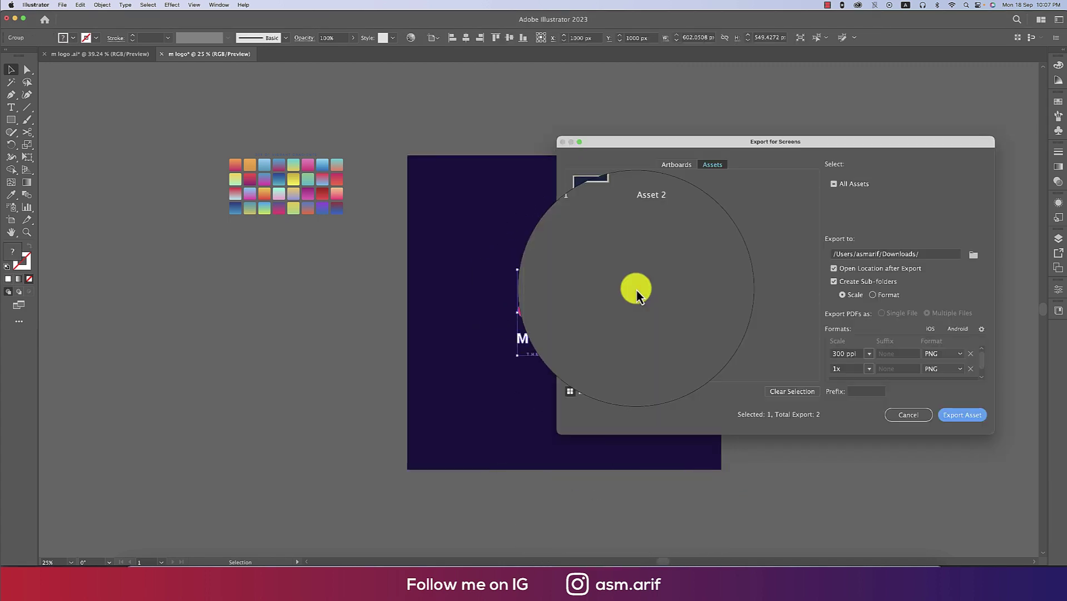
click(954, 414)
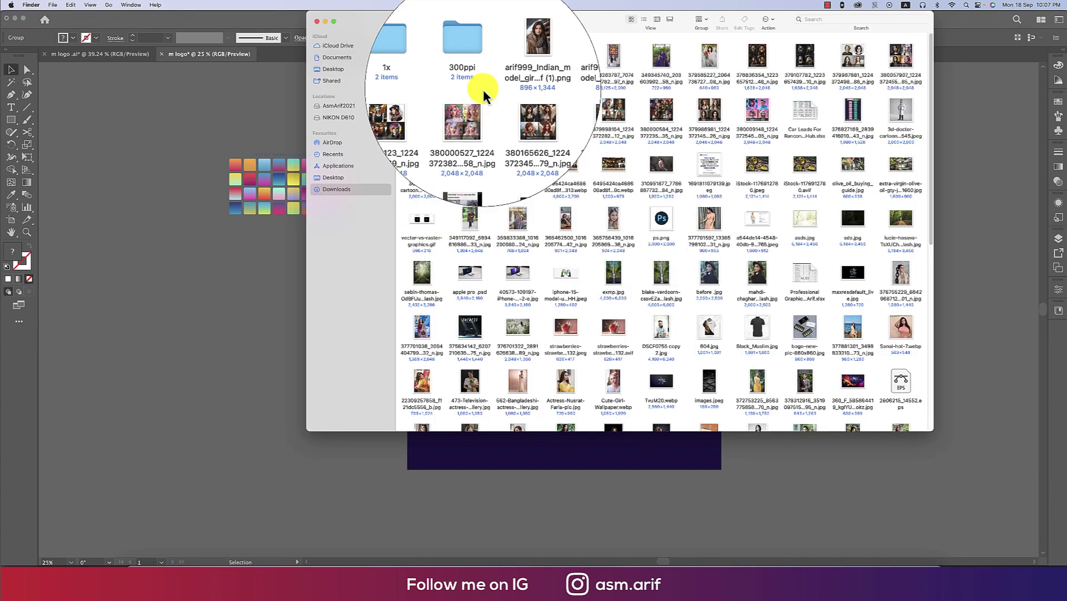
- Open Asset 2.png from the 300ppi folder to check its transparent background, close the windows and deselect the logo
double_click(477, 63)
double_click(473, 60)
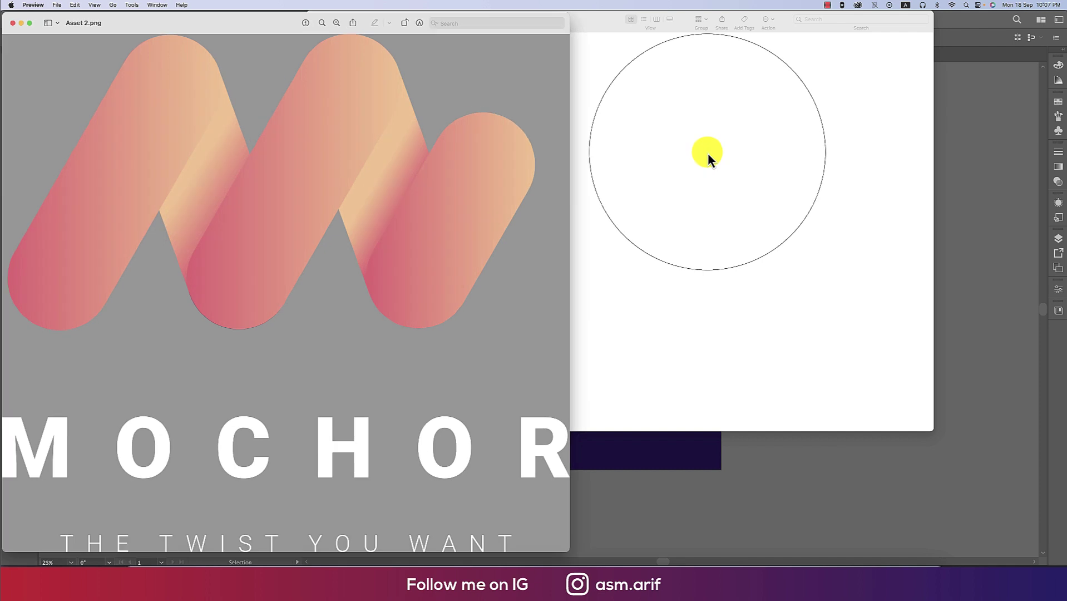
click(13, 23)
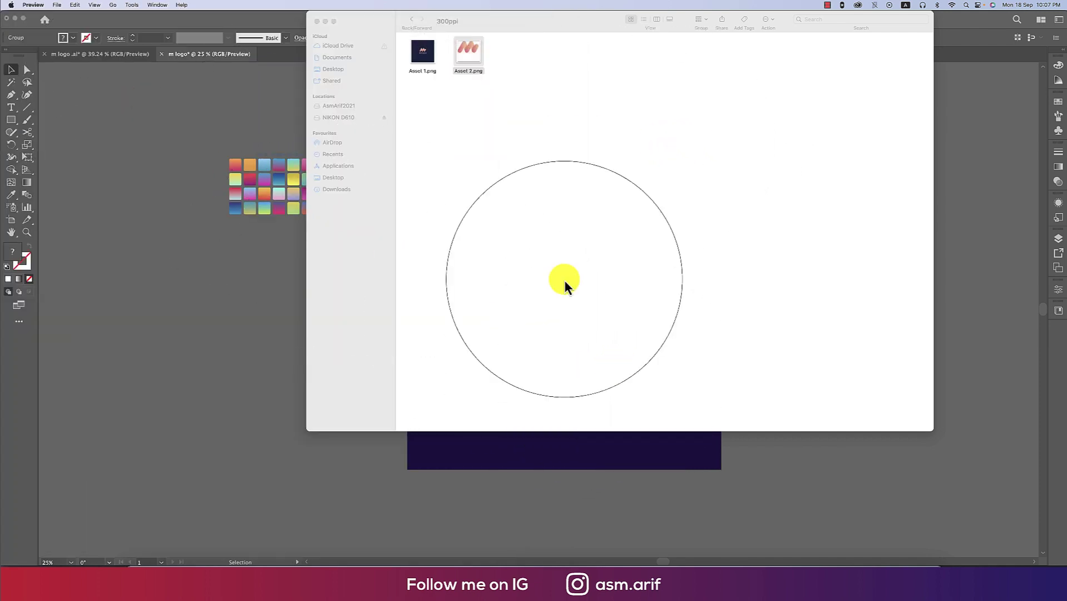
click(317, 21)
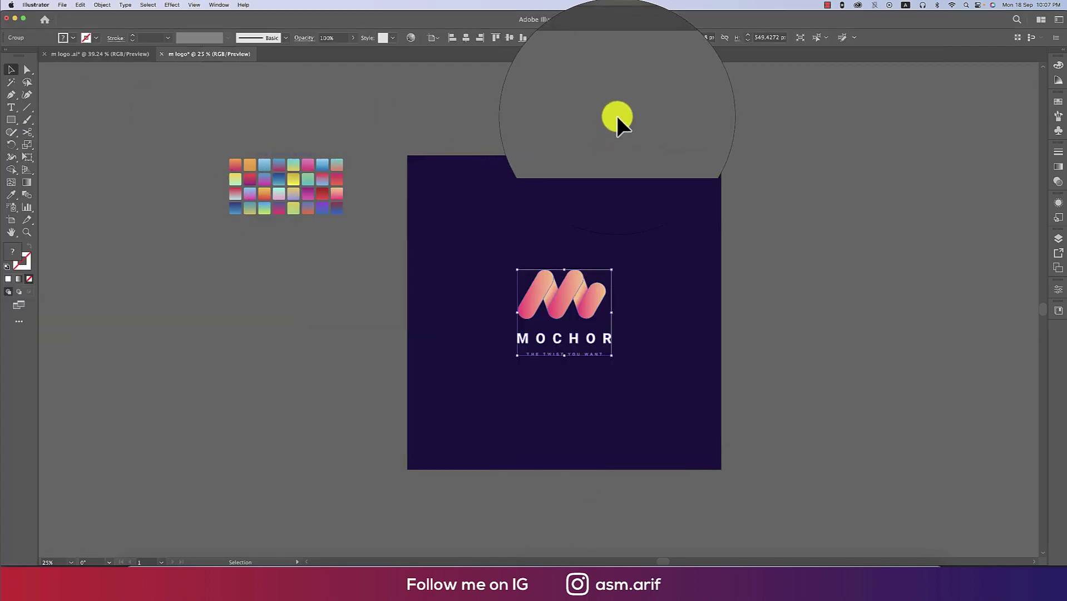
click(769, 352)
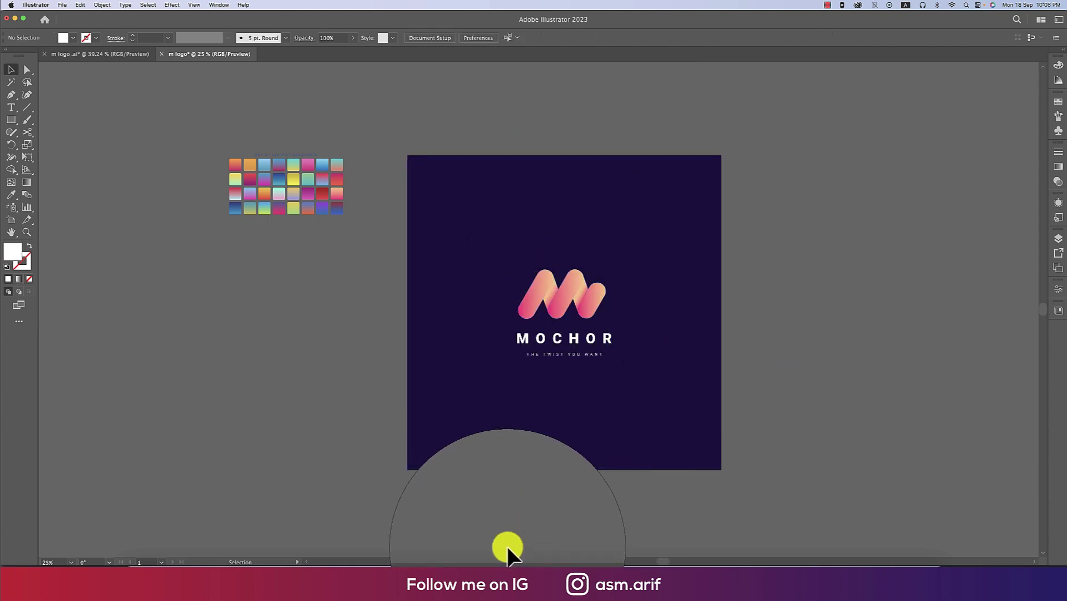
- Switch to Photoshop, open the recent portrait of the woman in a sari and close the Nik Collection window
click(470, 576)
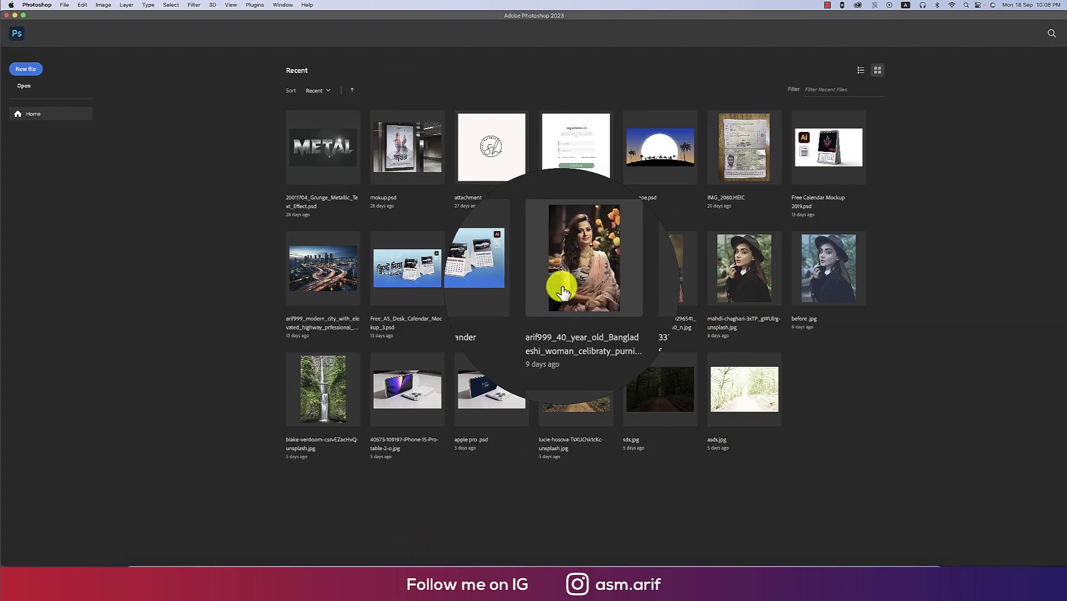
click(536, 258)
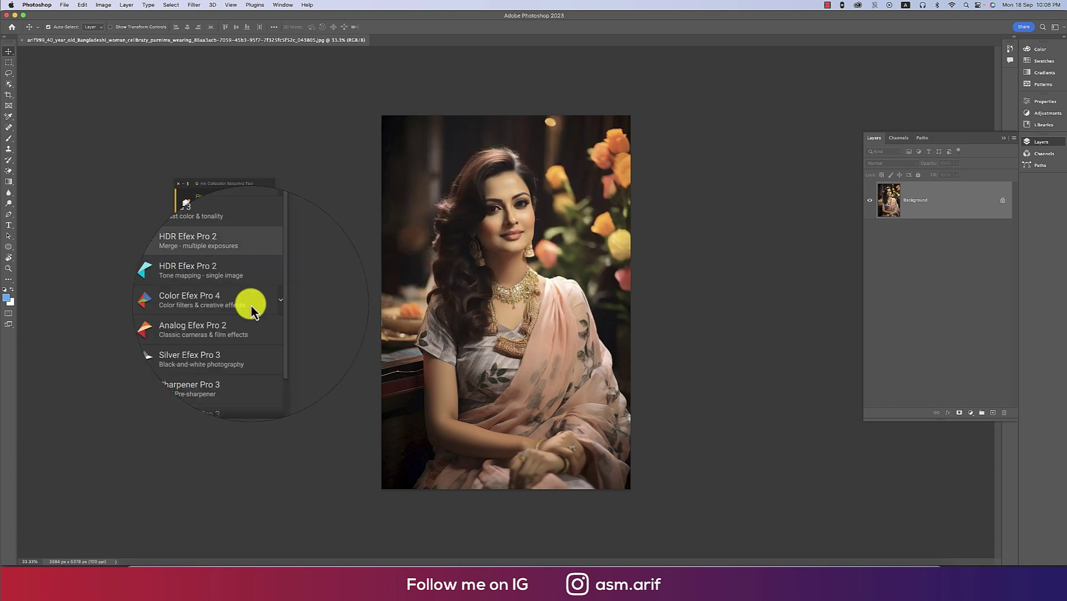
click(179, 184)
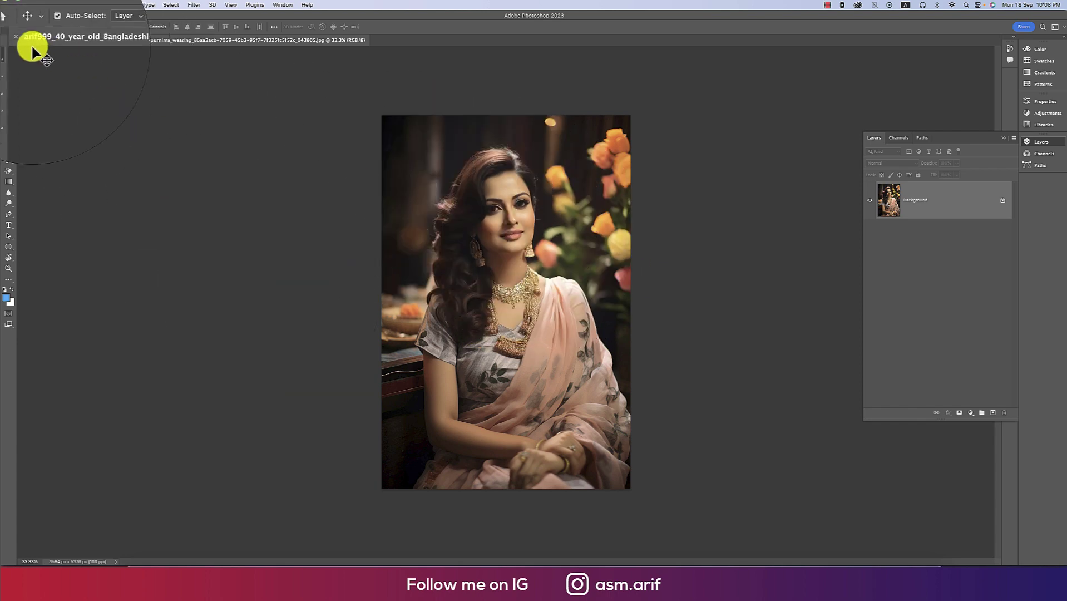
- Place Asset 2.png from the 300ppi folder in Downloads onto the portrait
click(64, 8)
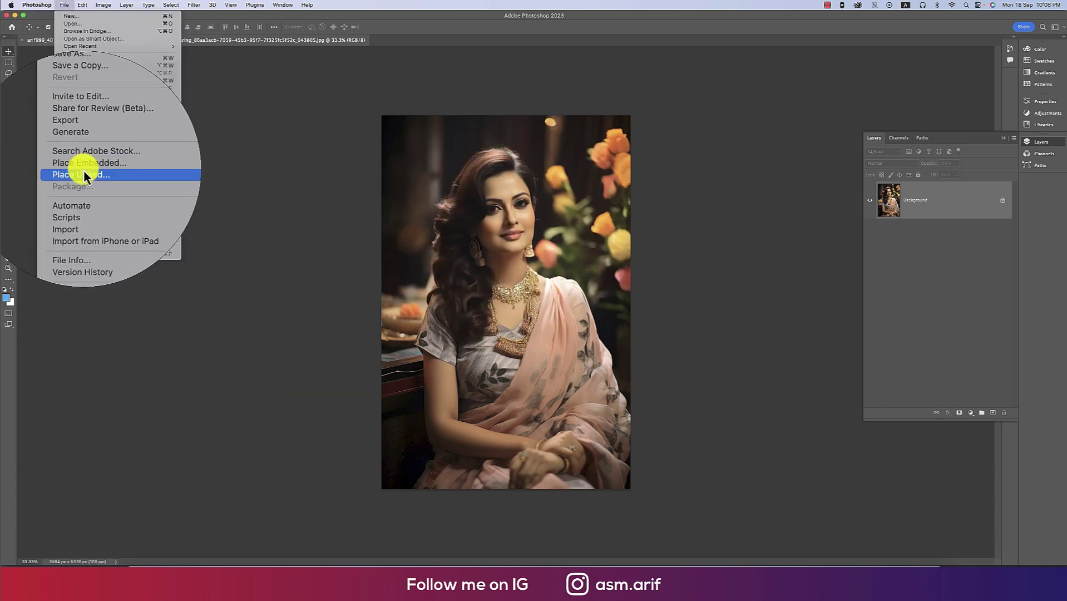
click(124, 181)
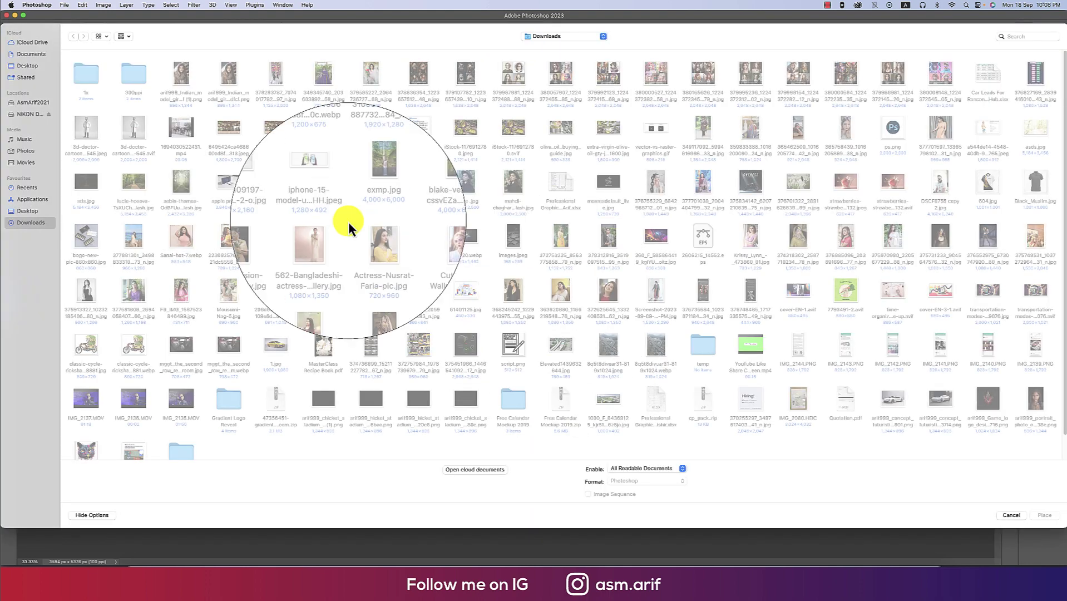
click(134, 89)
double_click(136, 91)
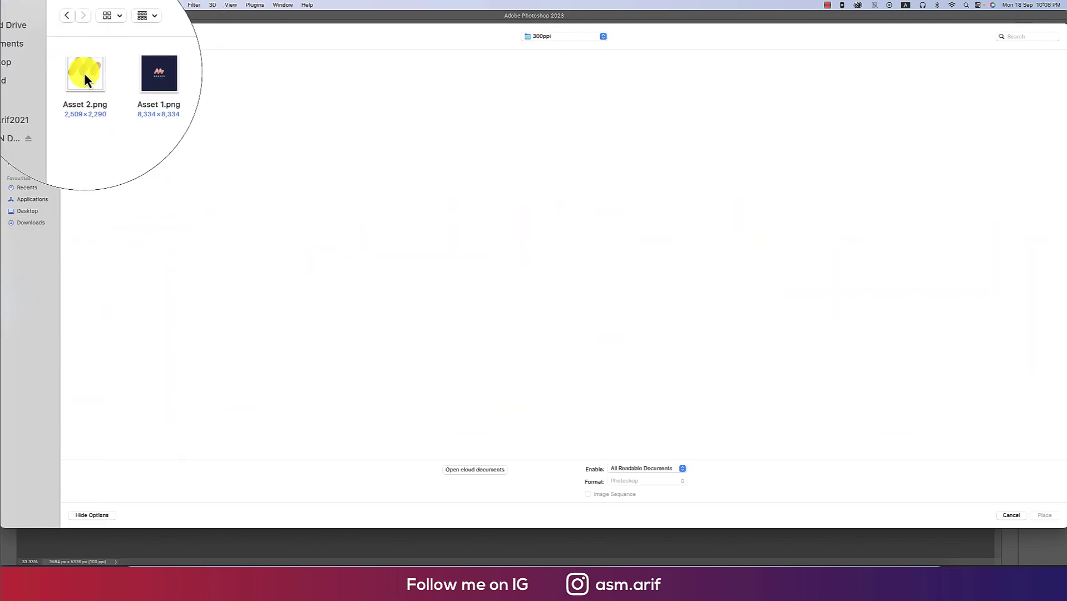
double_click(84, 73)
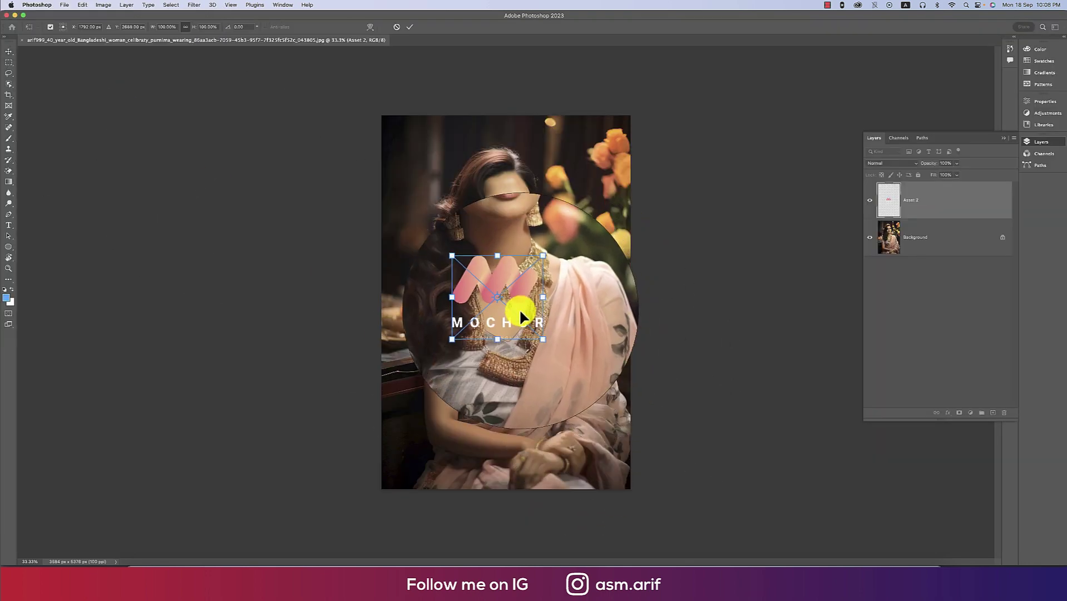
- Scale the placed logo down to about 62%, commit the transform and position it in the photo's upper-left corner
drag(519, 283, 446, 435)
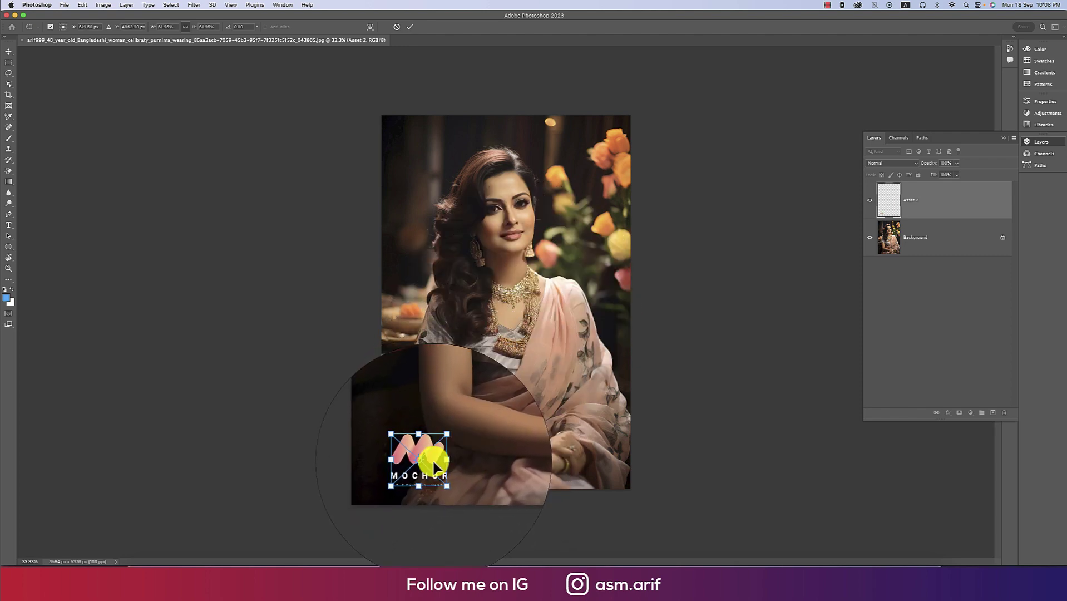
drag(425, 476, 436, 466)
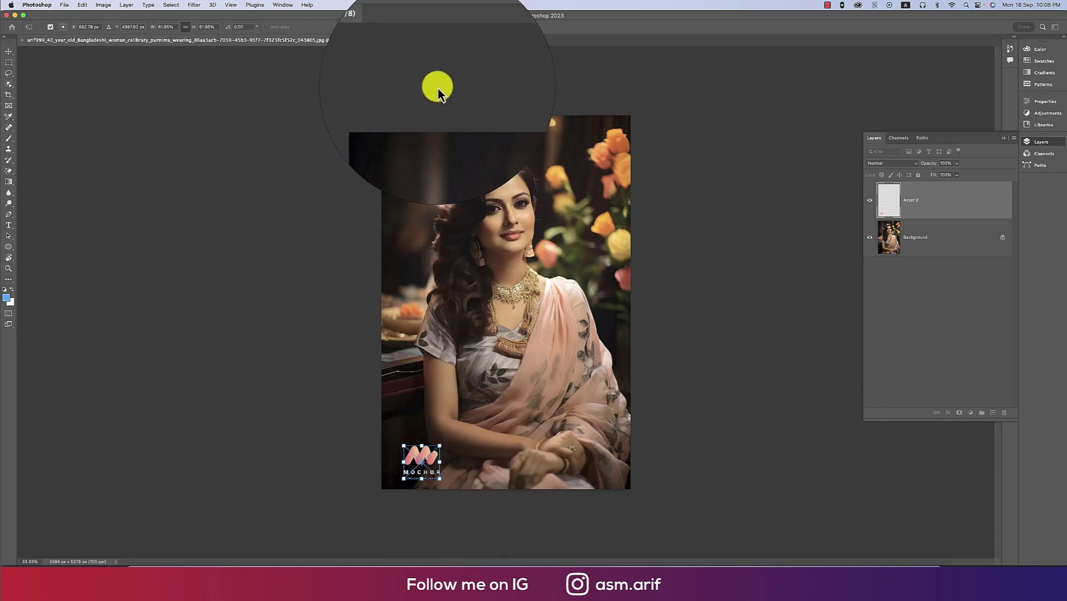
click(410, 27)
drag(433, 470, 413, 149)
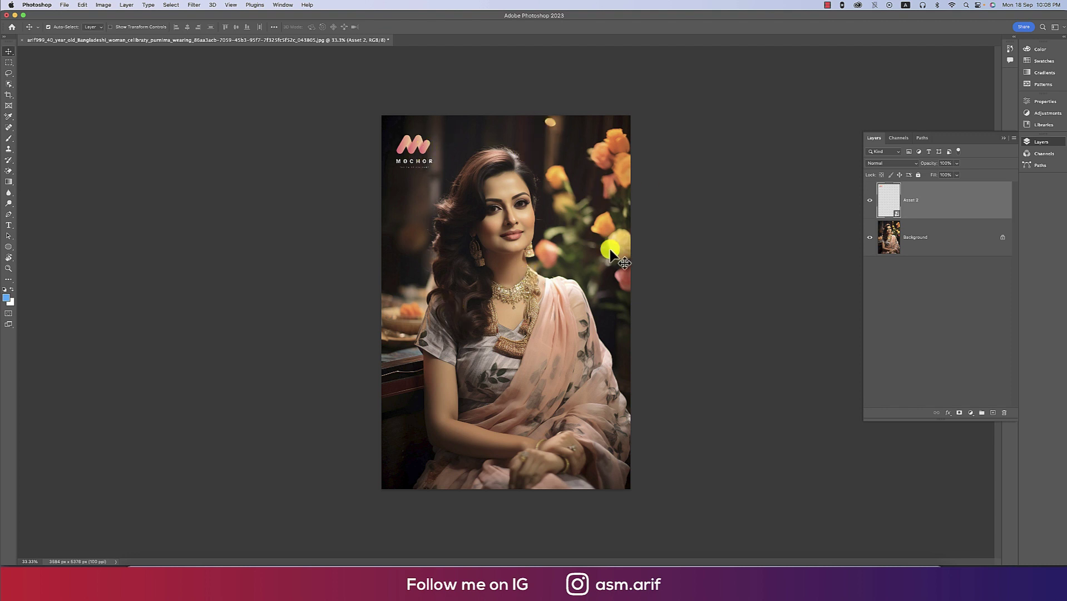
- Save the watermarked portrait in Photoshop format in the larger folder with Maximize Compatibility, and switch back to Illustrator
key(super+s)
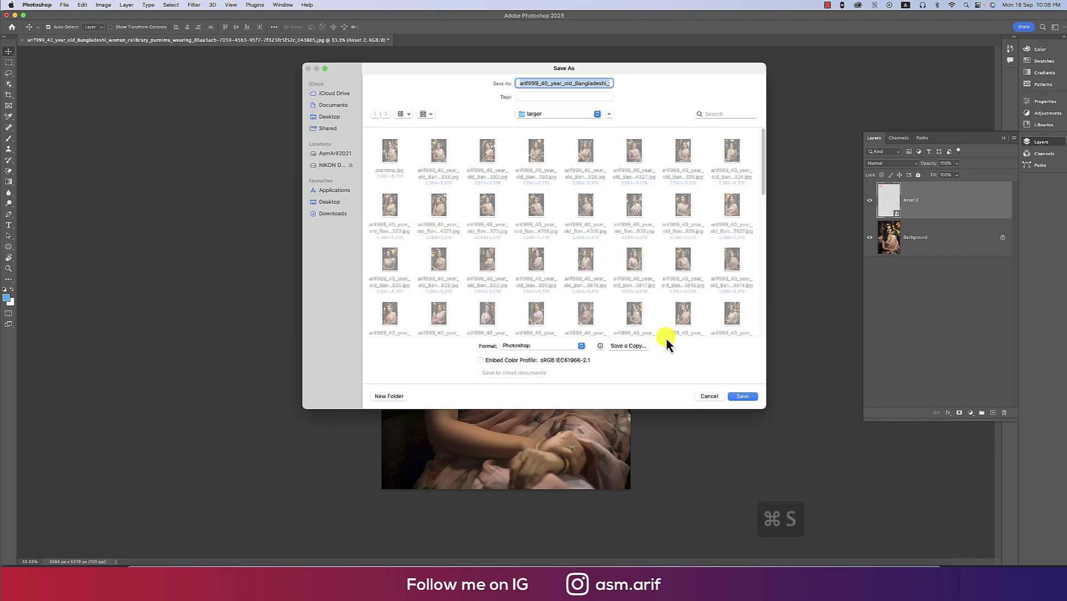
click(745, 396)
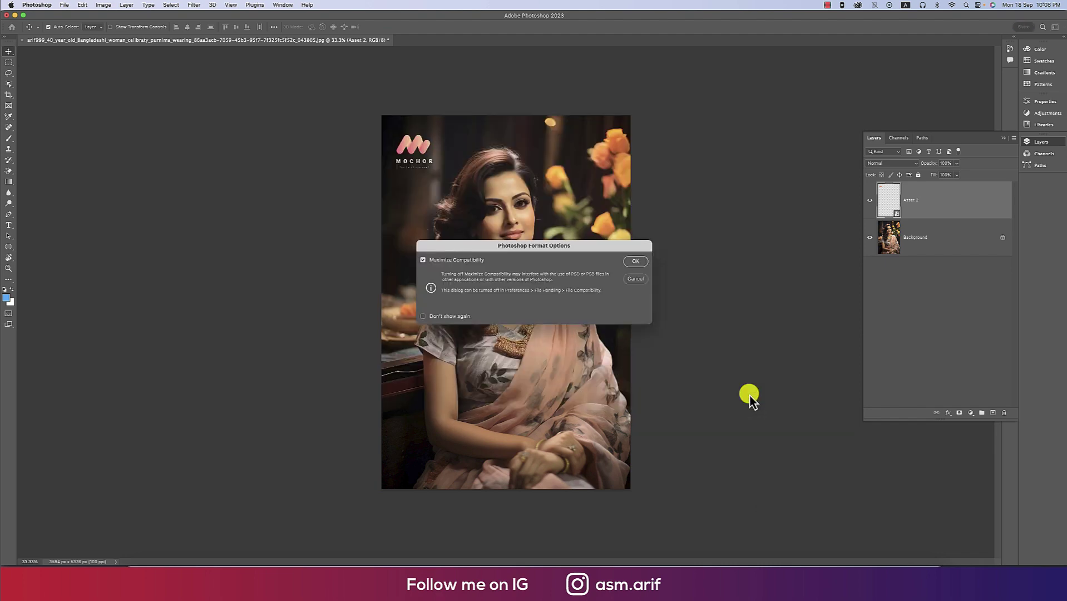
click(635, 261)
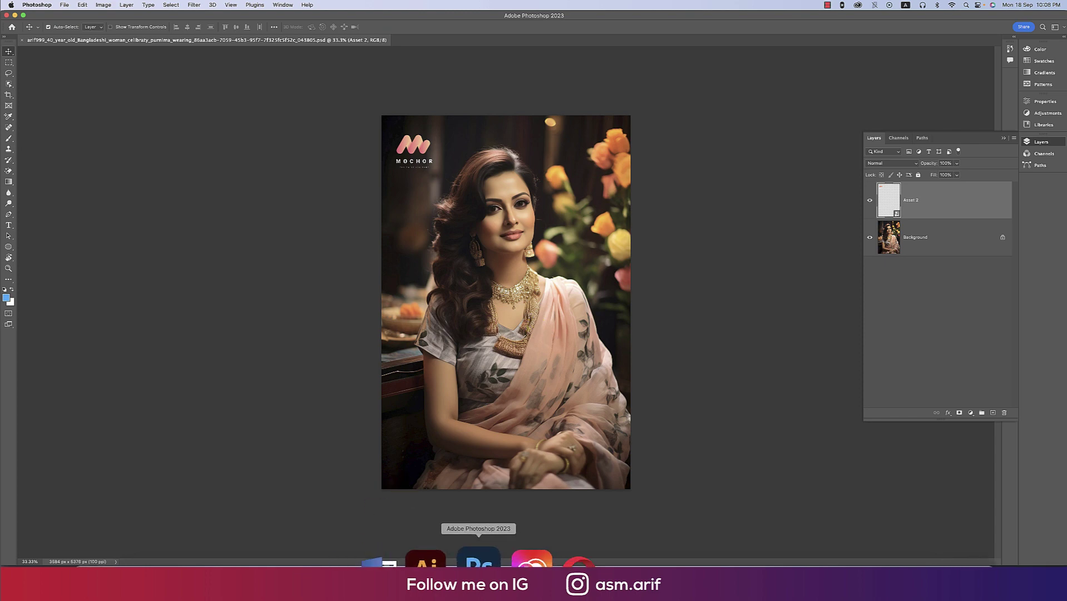
click(443, 561)
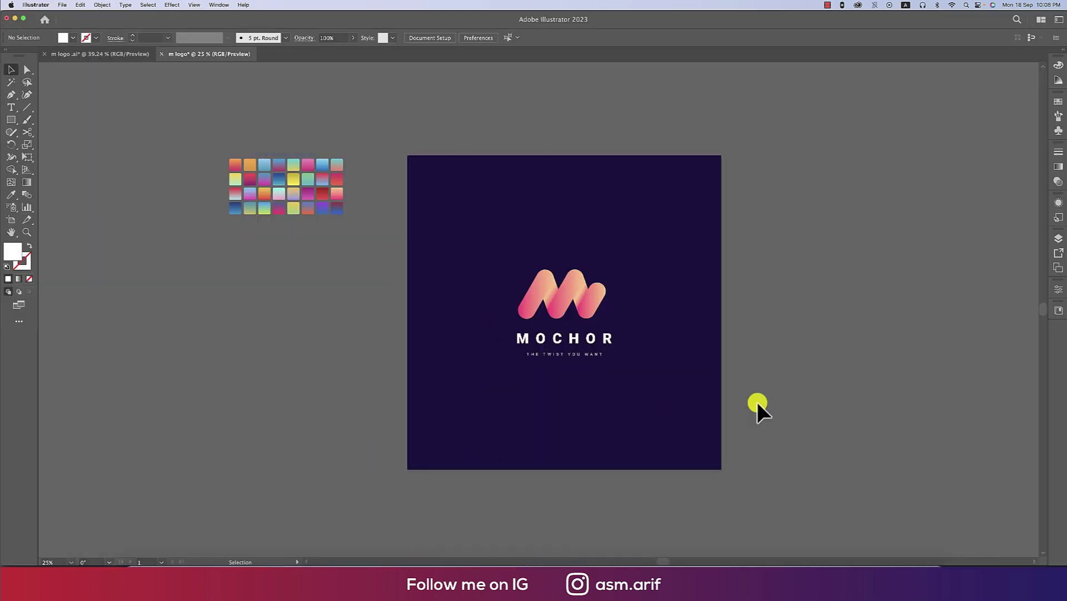